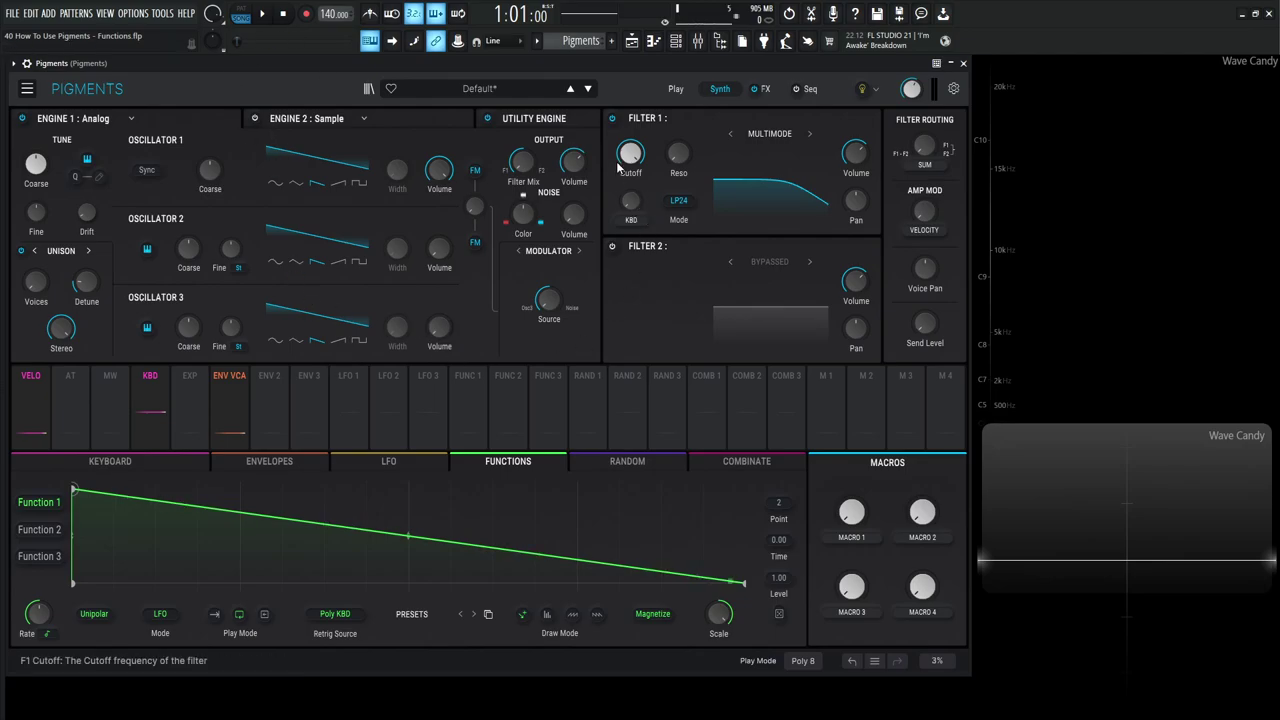
Lower Filter 1's cutoff to about 562 Hz, modulate it with Function 1, and play test notes
mouse_move(645, 146)
left_mouse_down()
mouse_move(645, 220)
mouse_move(630, 152)
left_mouse_up()
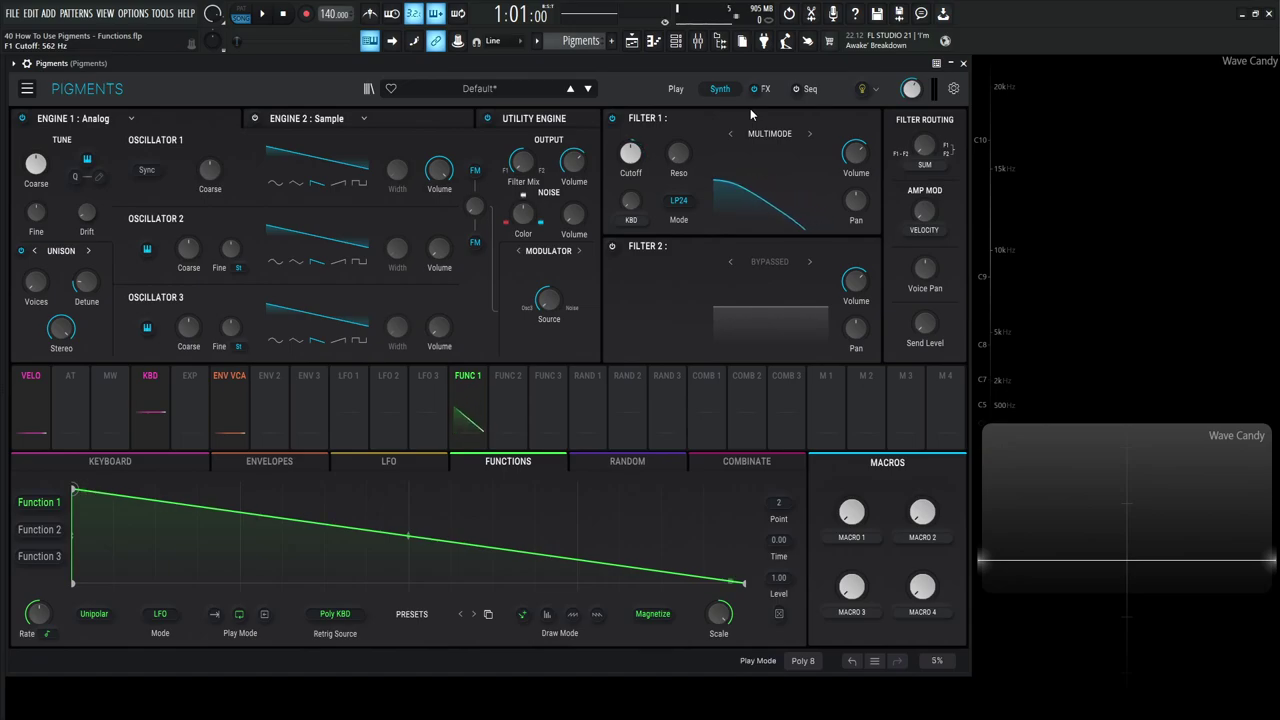
key("d")
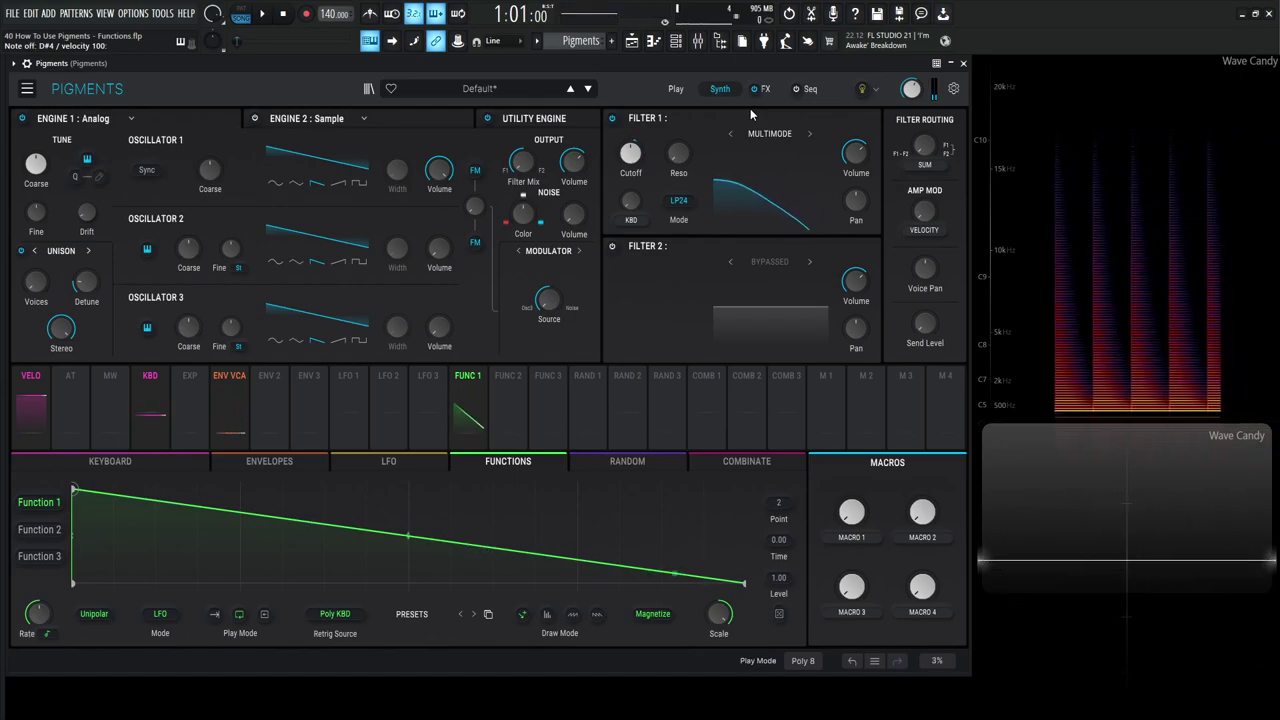
key("d")
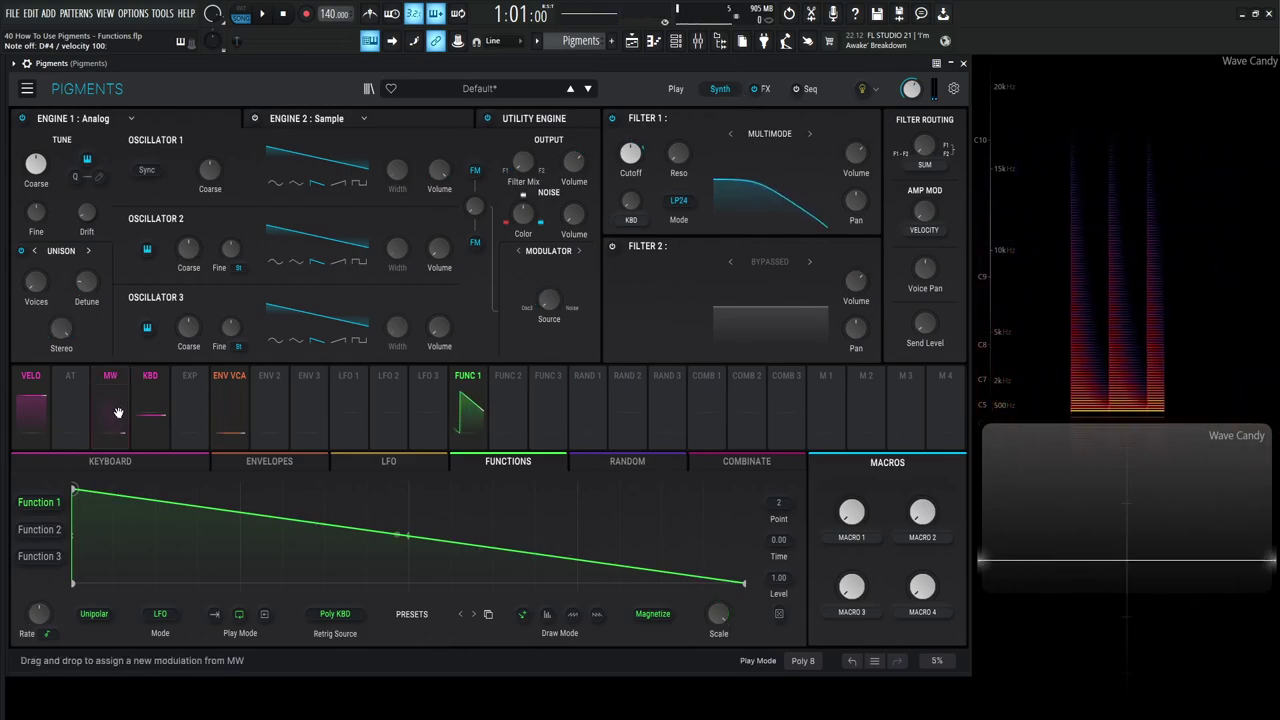
Set LFO 1 to the descending saw waveform and return to the Function 1 editor
left_click(388, 461)
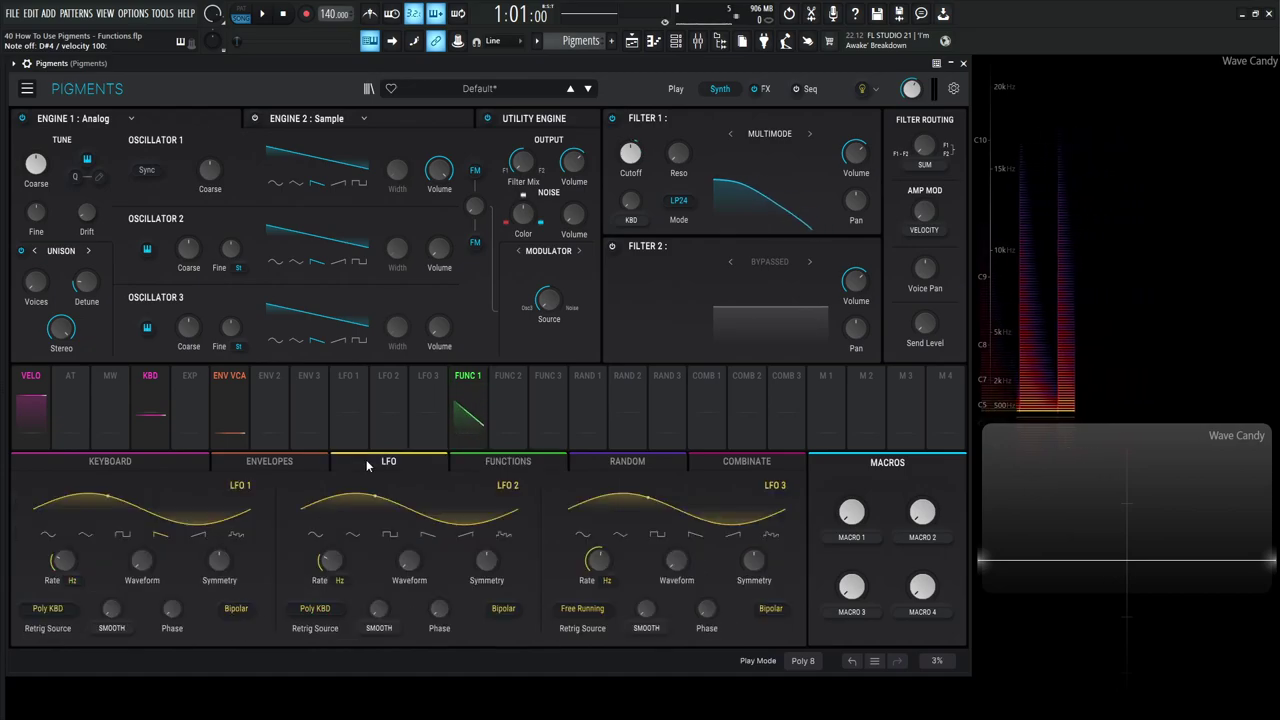
left_click(163, 536)
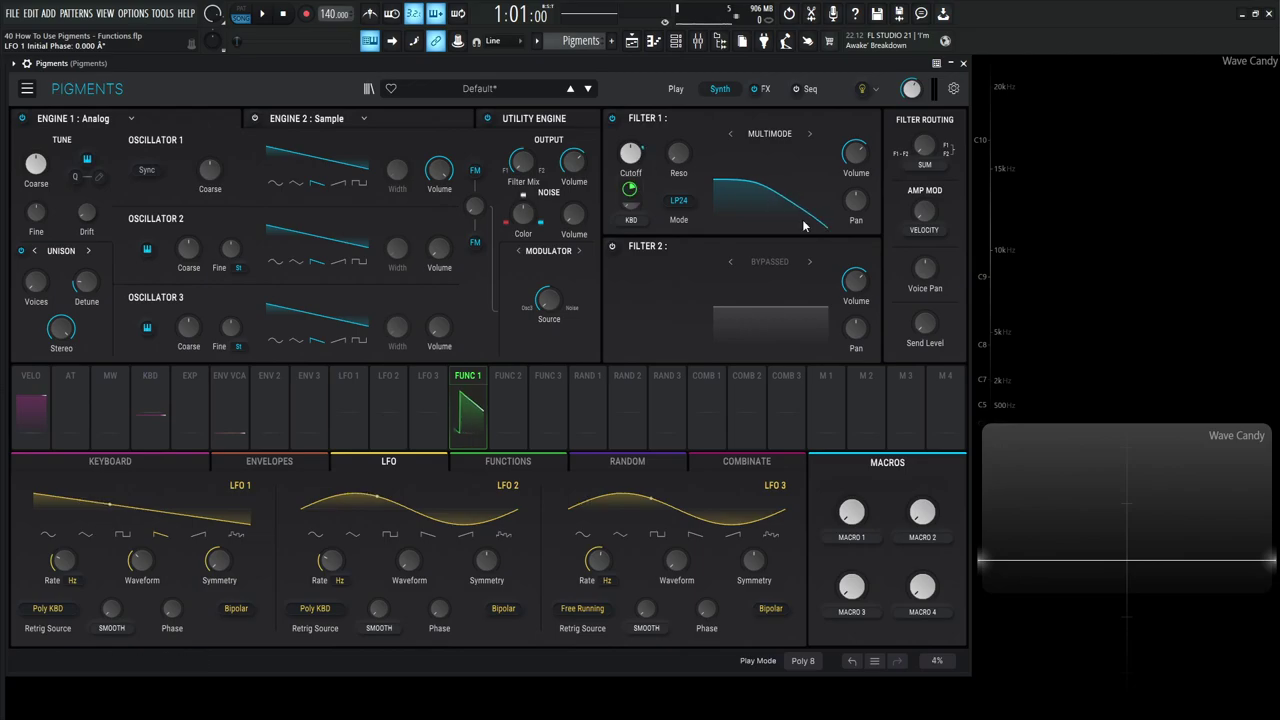
left_click(508, 462)
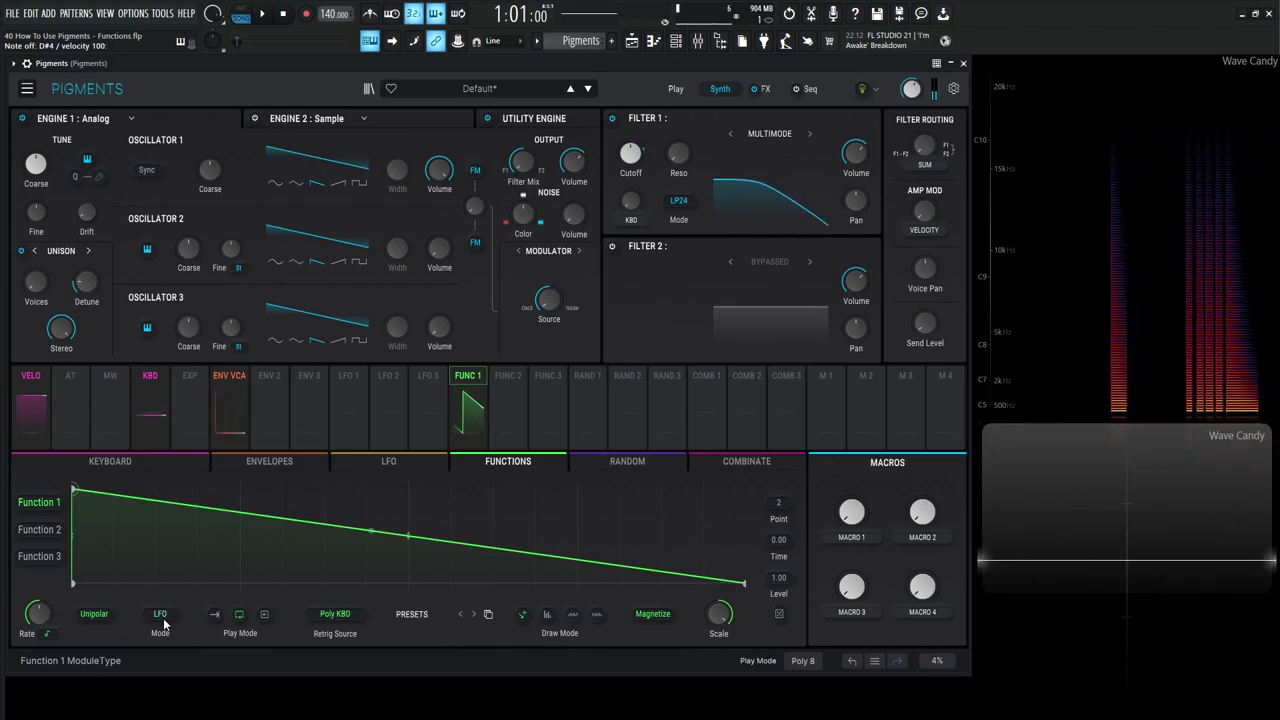
Examine the retrigger source options for Function 1, keep the current source, and play a test note
left_click(342, 618)
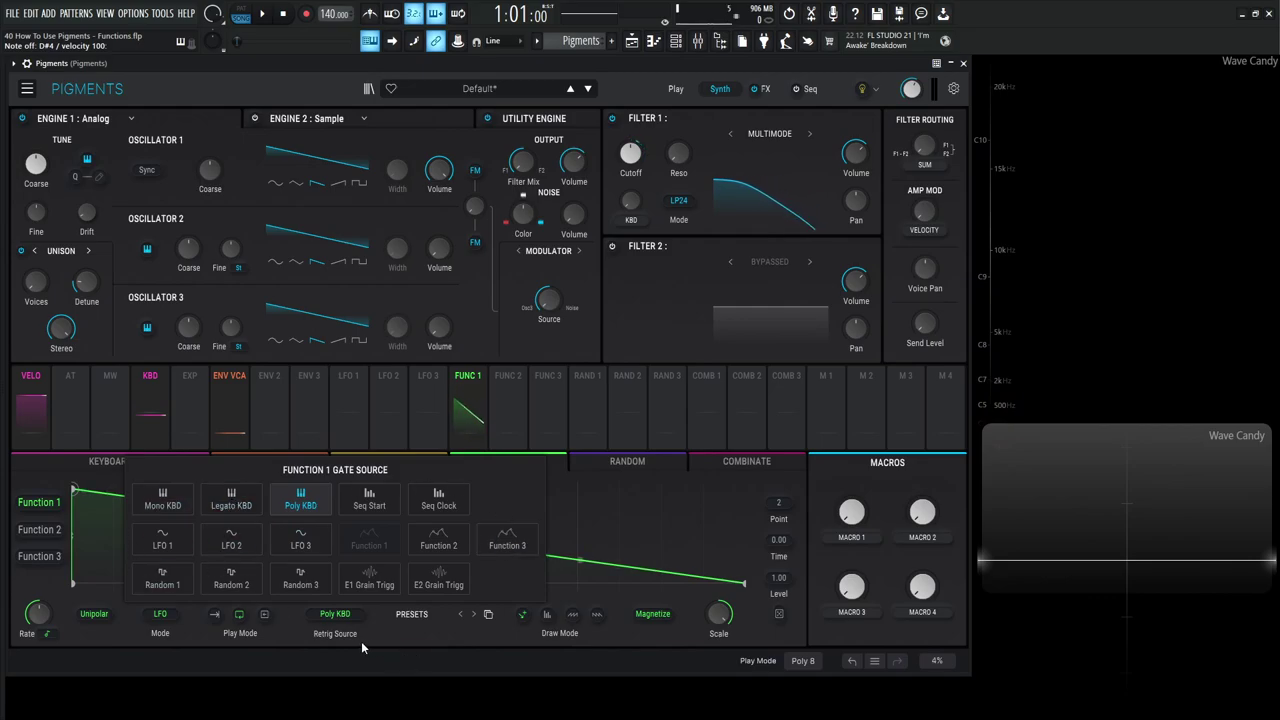
left_click(361, 641)
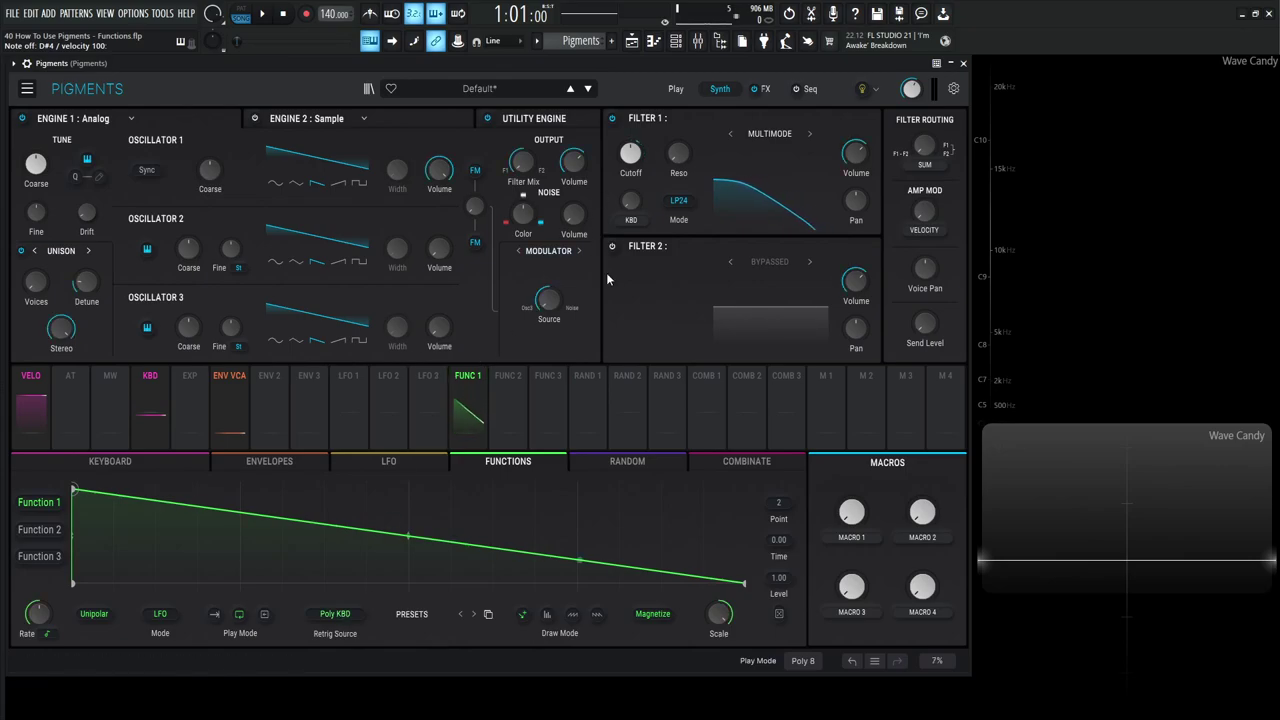
key("v")
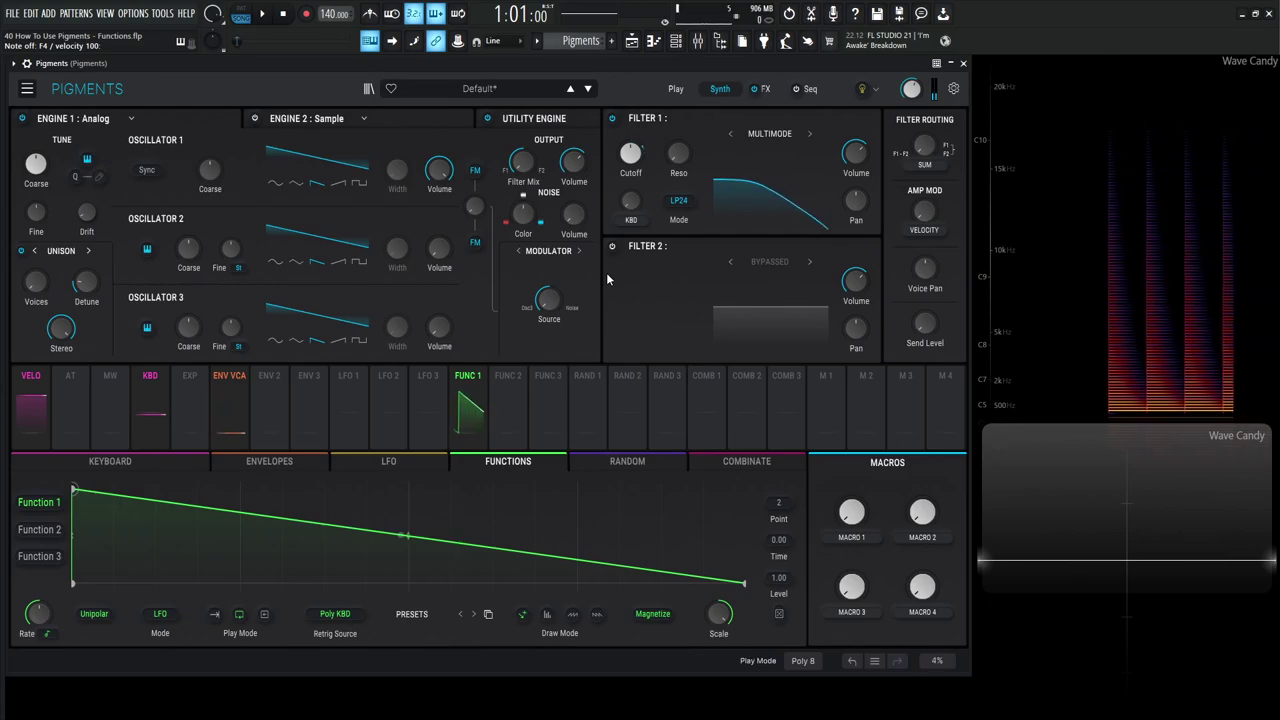
Set Function 1's play mode to One and play notes to audition it
left_click(216, 621)
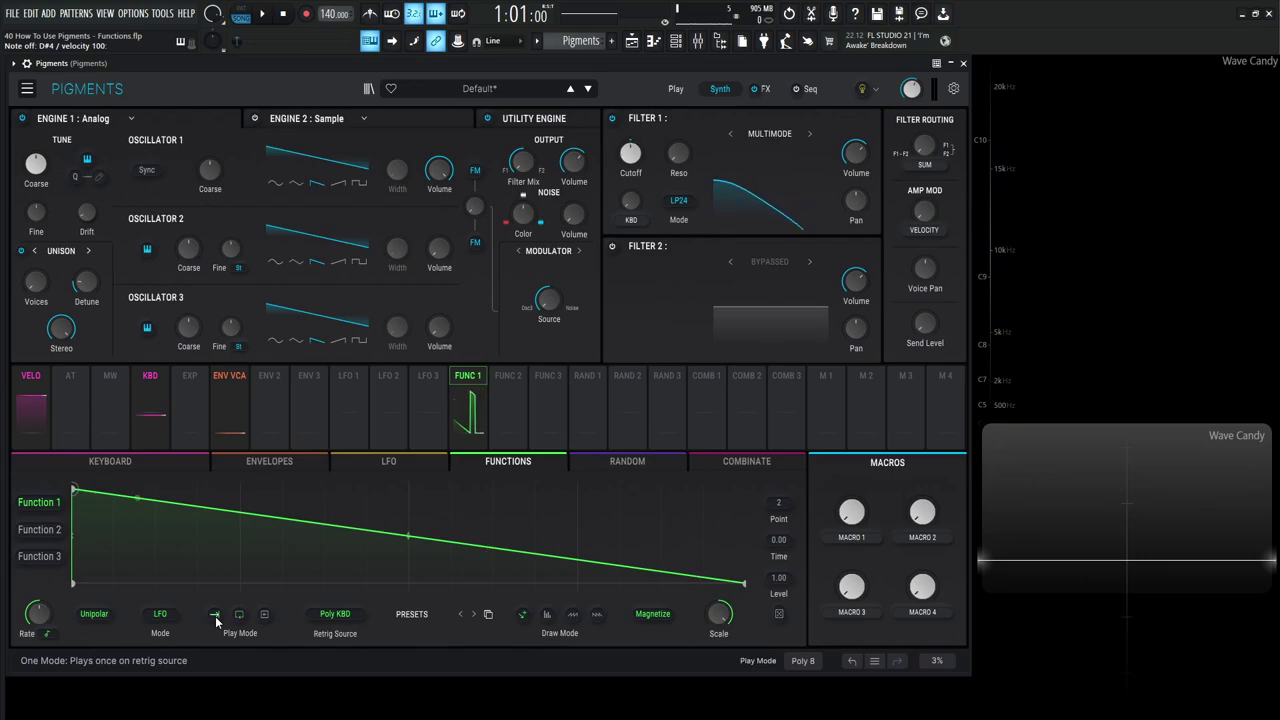
key("b")
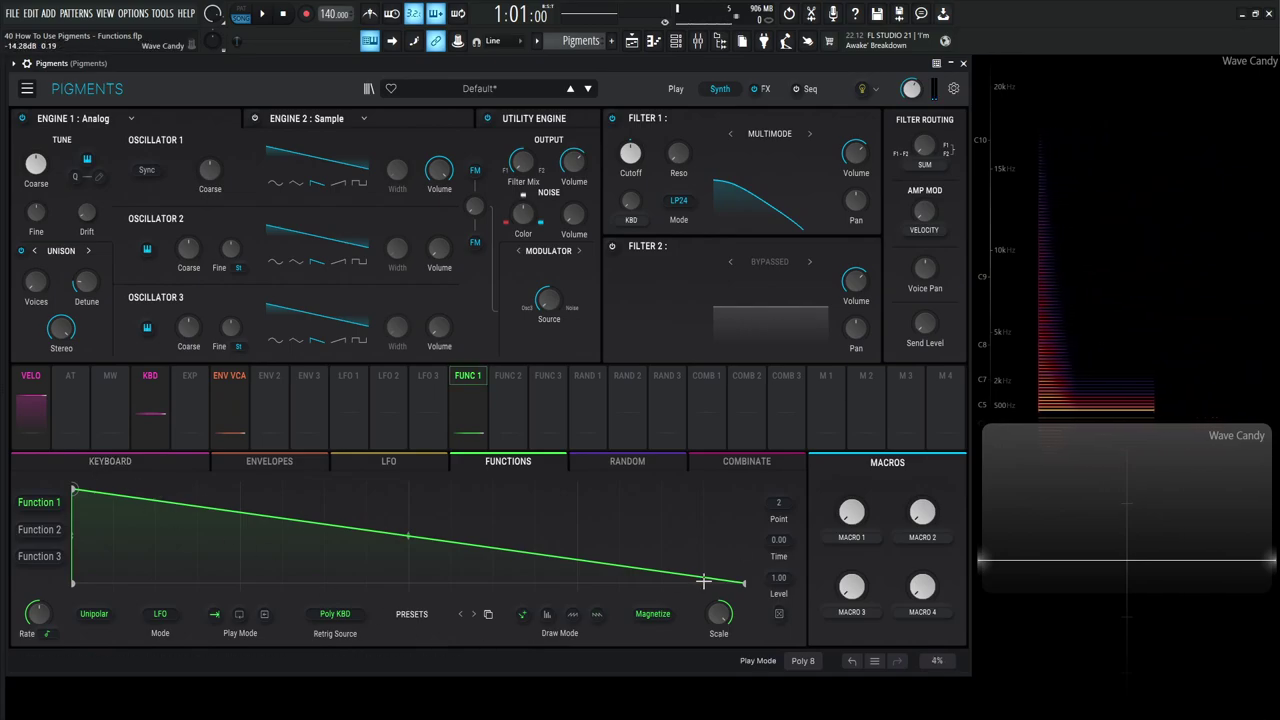
key("b")
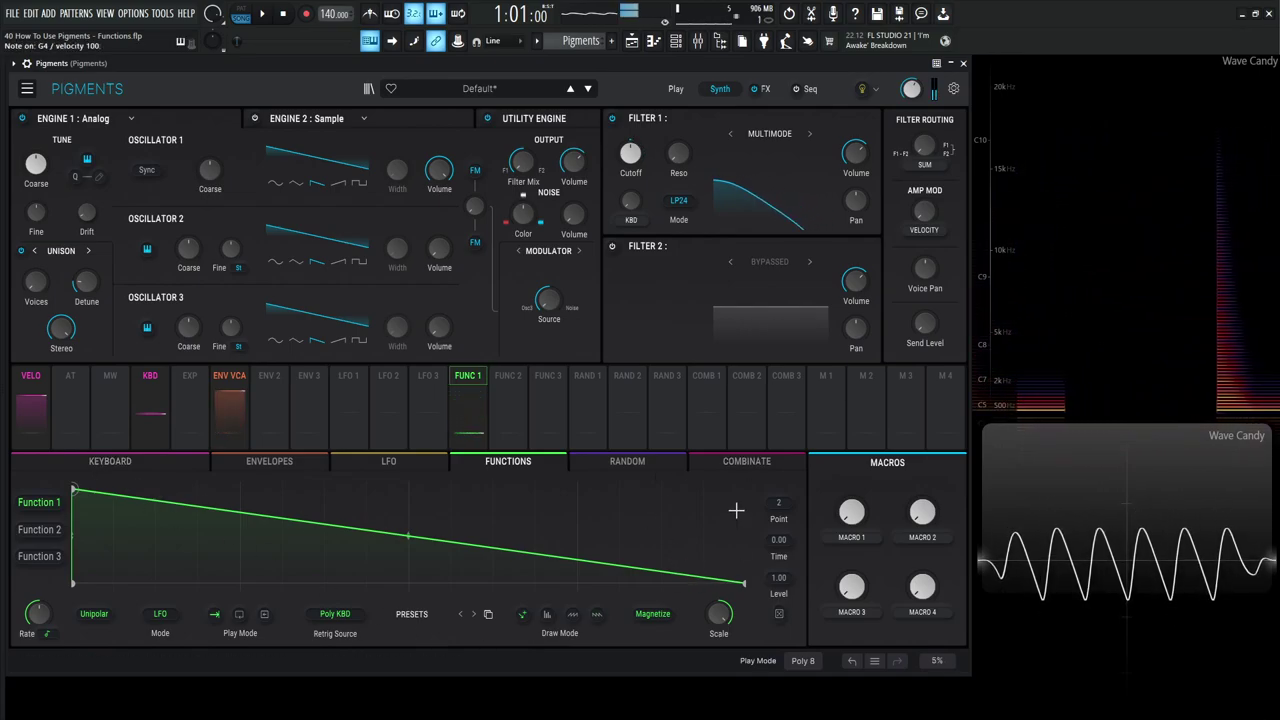
Audition Function 1 in Free Running play mode, and return it to One mode with another test note
left_click(265, 615)
key("v")
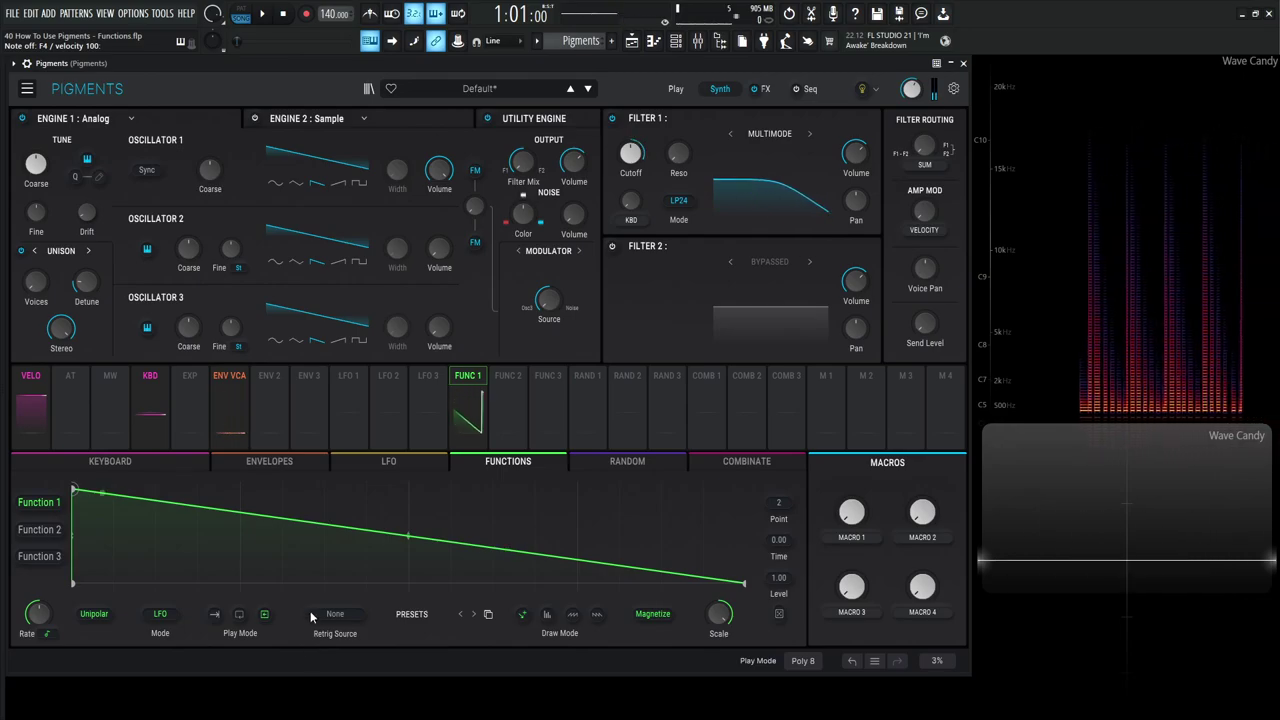
left_click(216, 616)
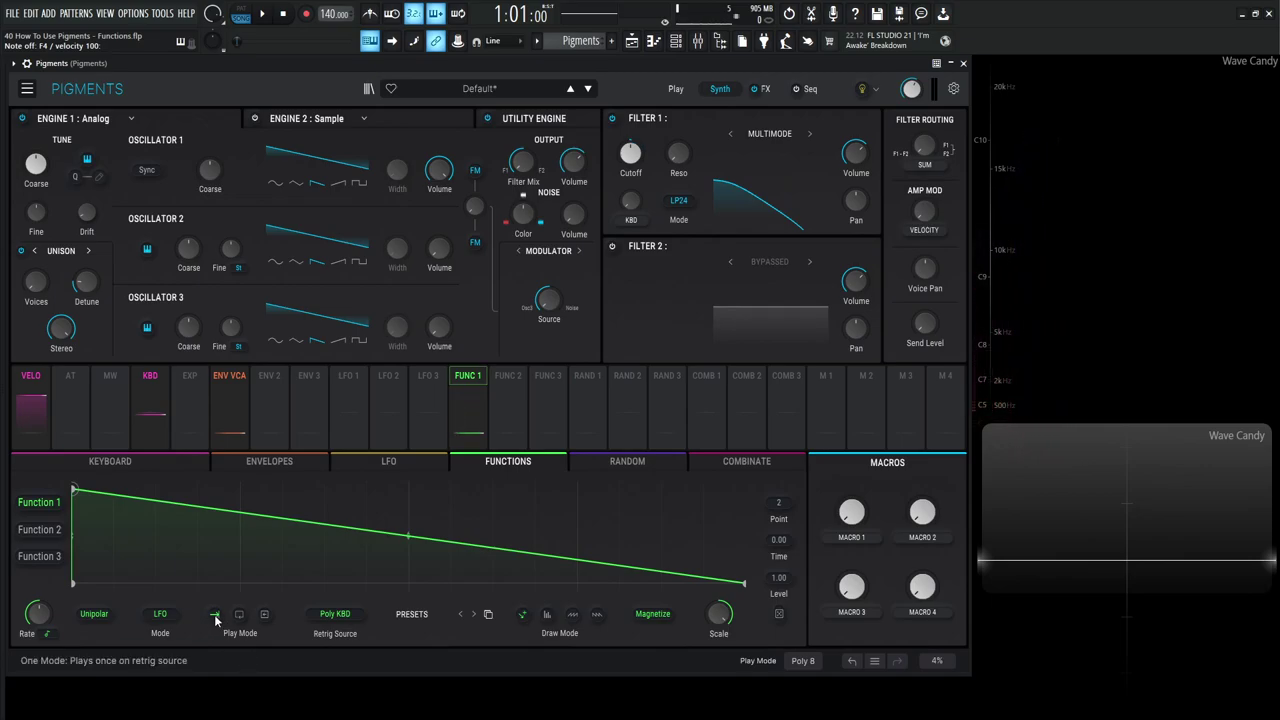
key("d")
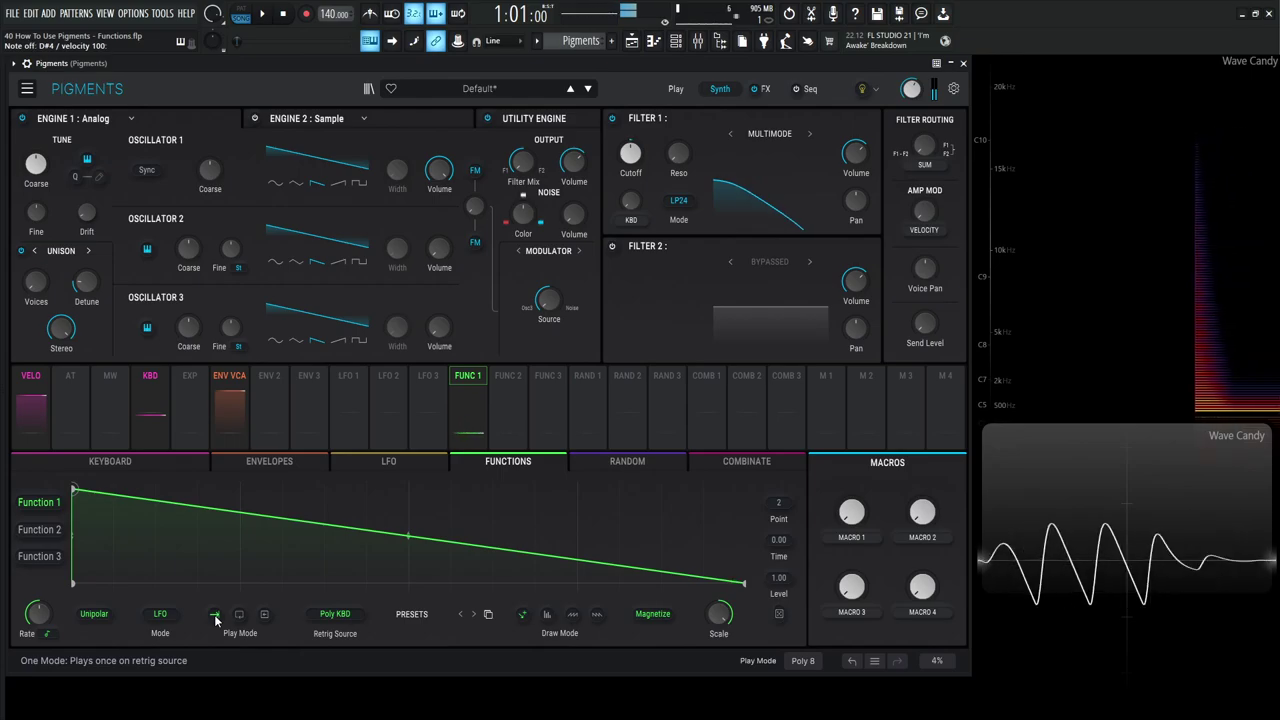
In Point draw mode, add a Function 1 point at time 0.188, level 0.789, and curve the segments on both sides
left_click(520, 615)
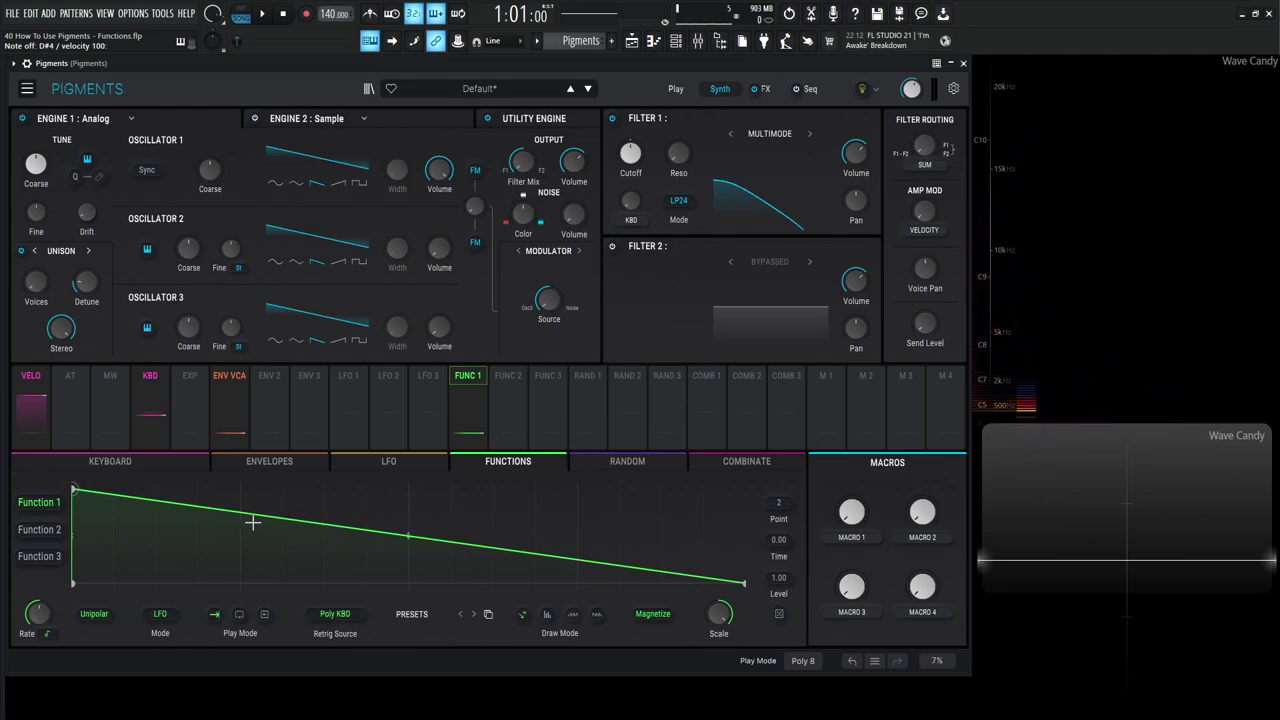
left_click(200, 509)
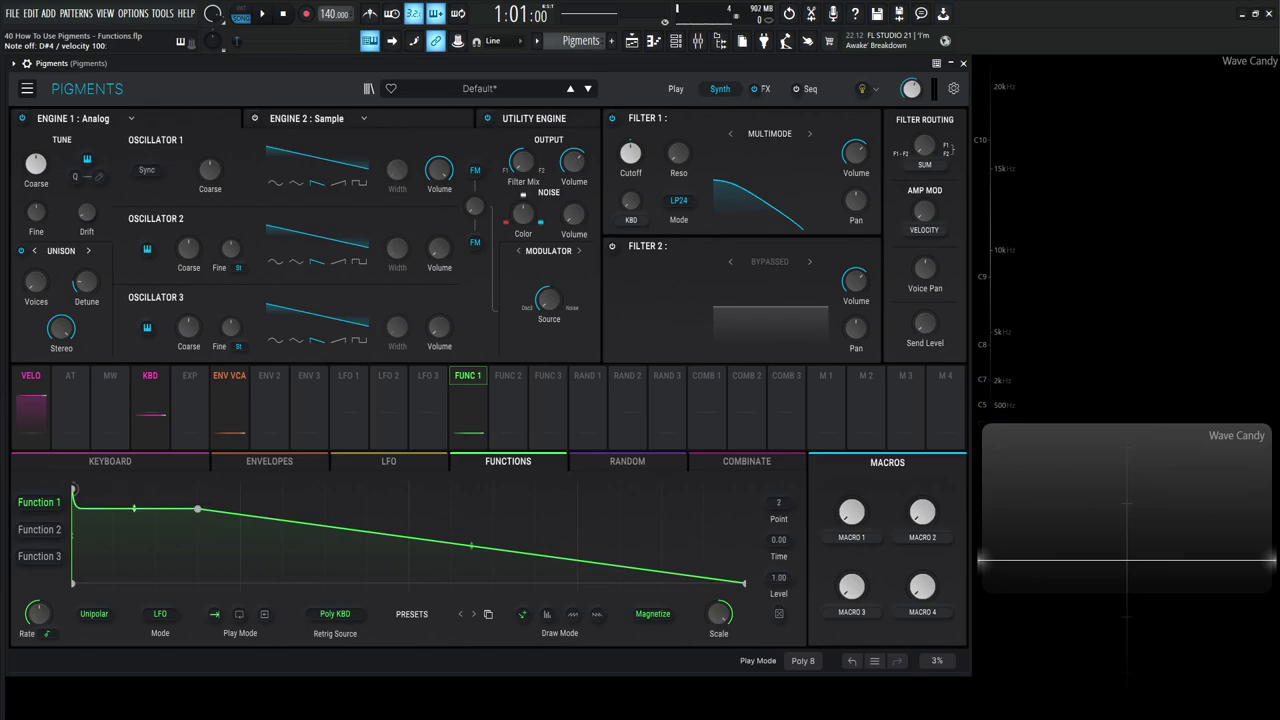
left_click_drag(134, 508, 134, 496)
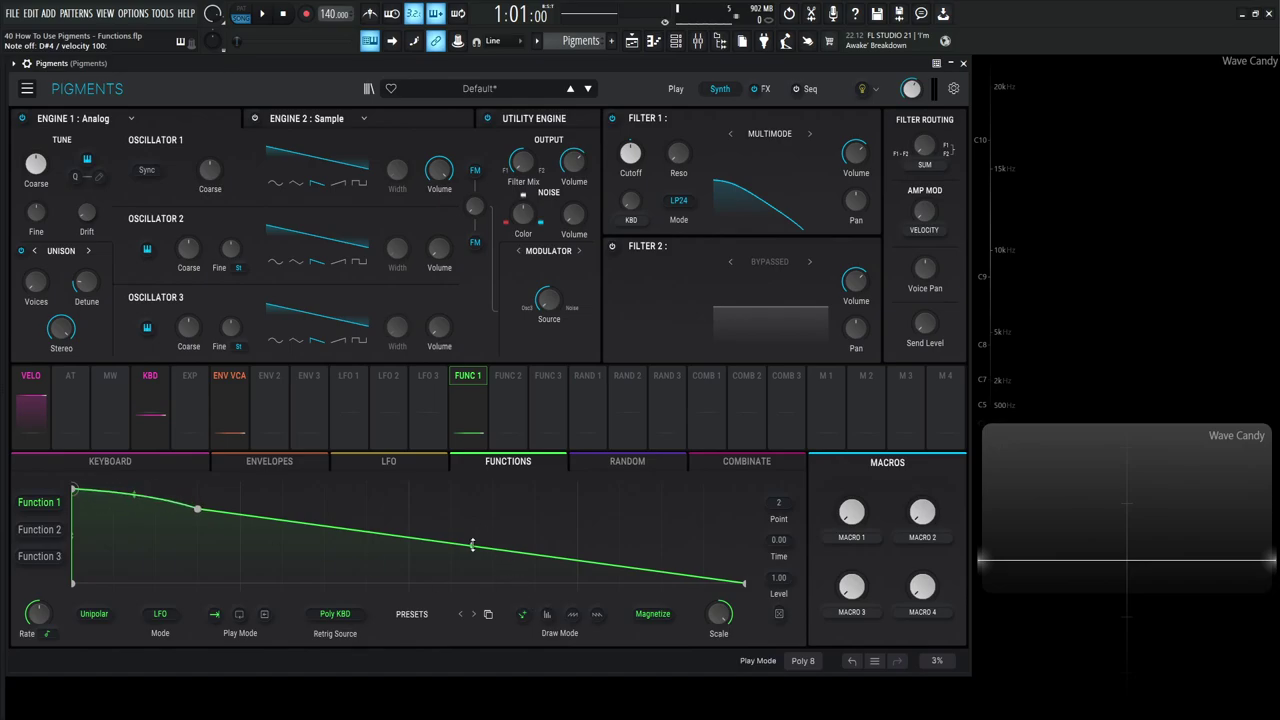
left_click_drag(472, 545, 472, 575)
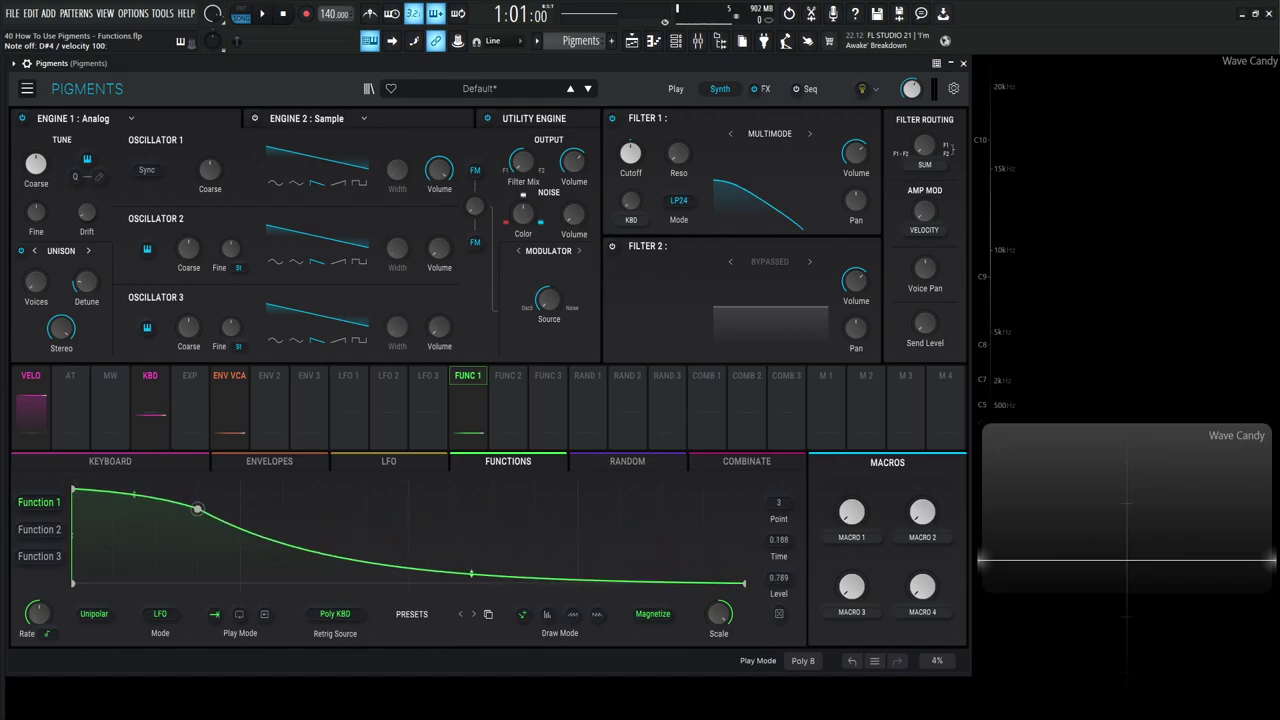
Add a point at time 0.393, level 0.289, bend the segment before it upward, and play test notes
left_click(337, 558)
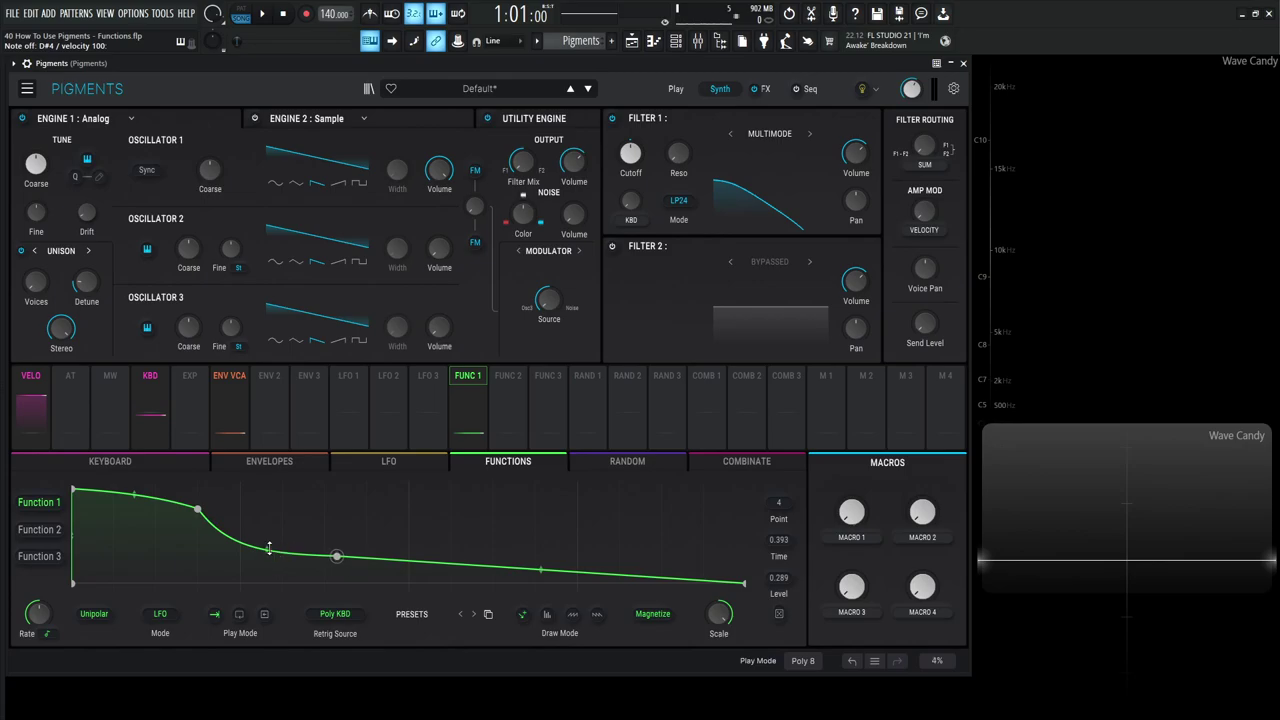
left_click_drag(269, 548, 267, 520)
key("b")
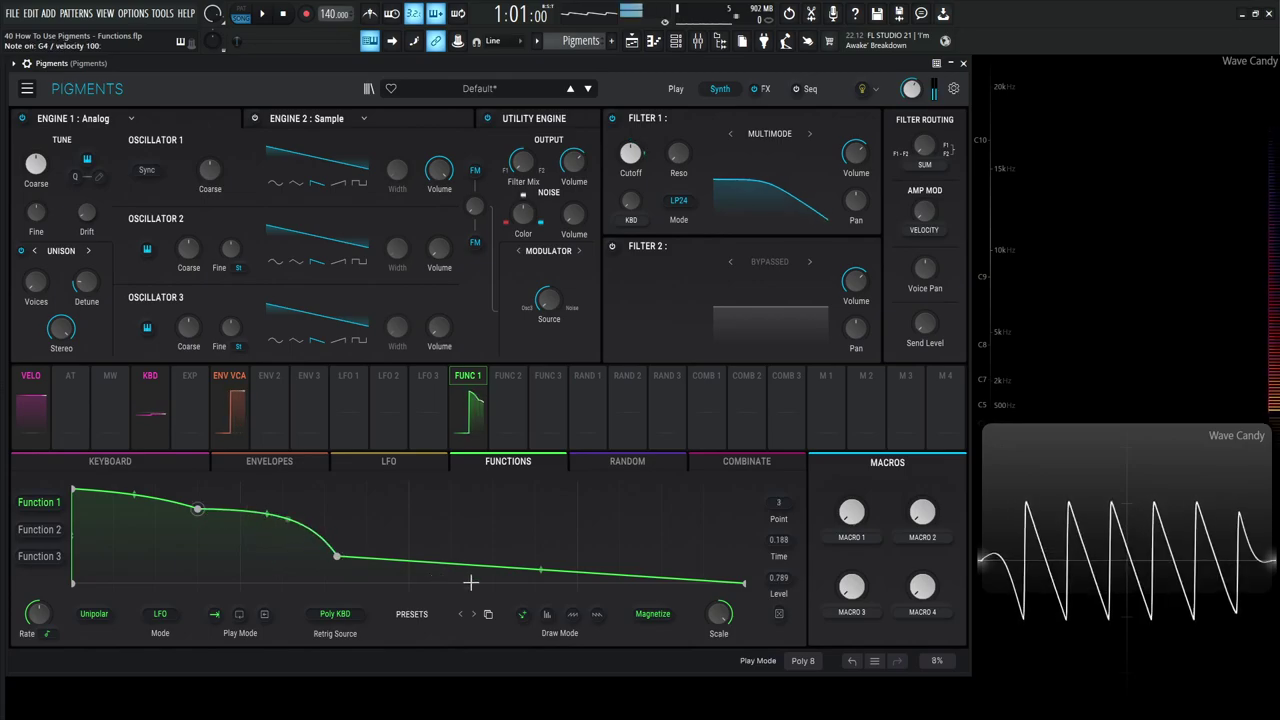
key("d")
Add a peak to Function 1 at time 0.594, level 1.00, and curve its final segment steeply downward
left_click(471, 564)
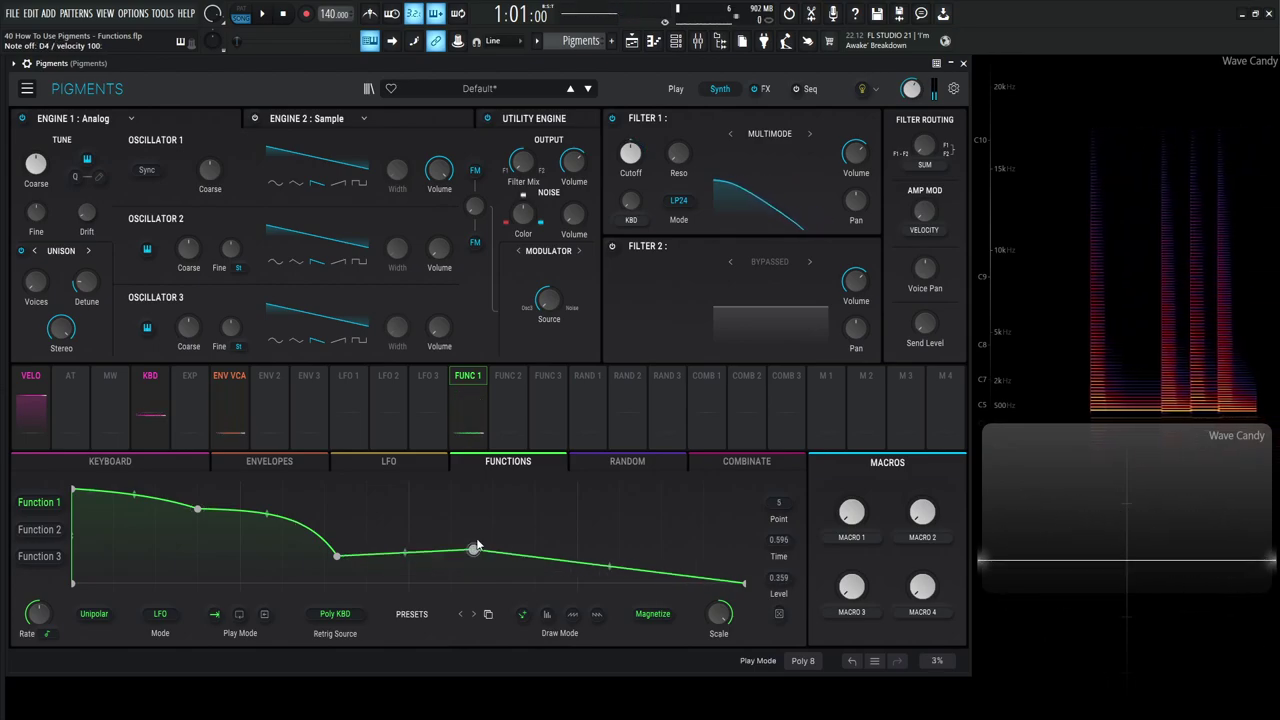
left_click_drag(471, 564, 472, 490)
left_click_drag(615, 535, 610, 580)
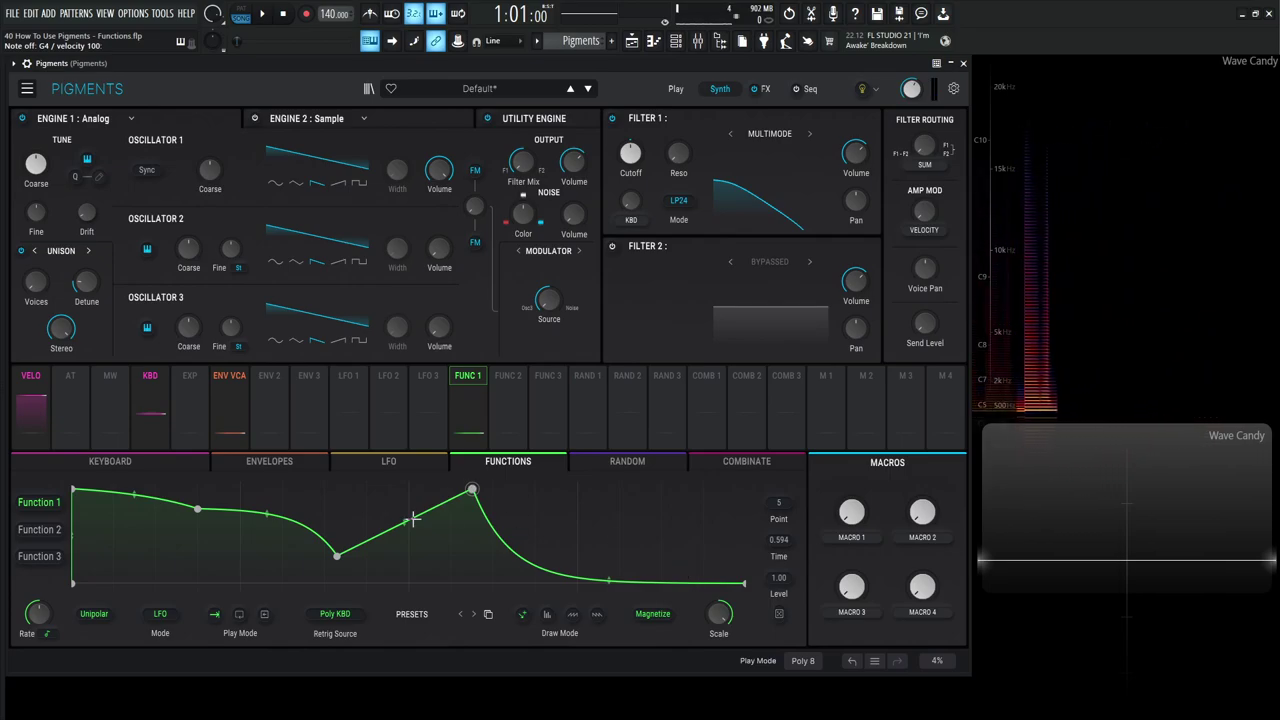
Delete the three added intermediate points from the Function 1 curve
double_click(472, 490)
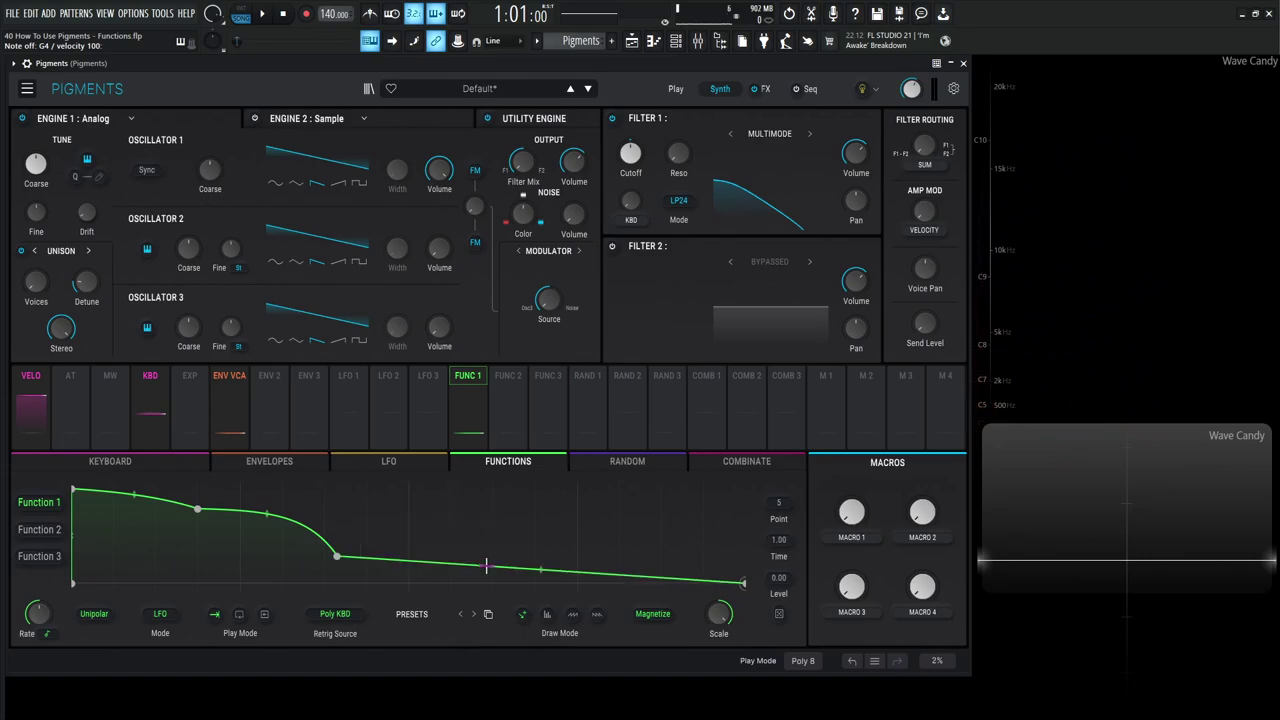
double_click(336, 555)
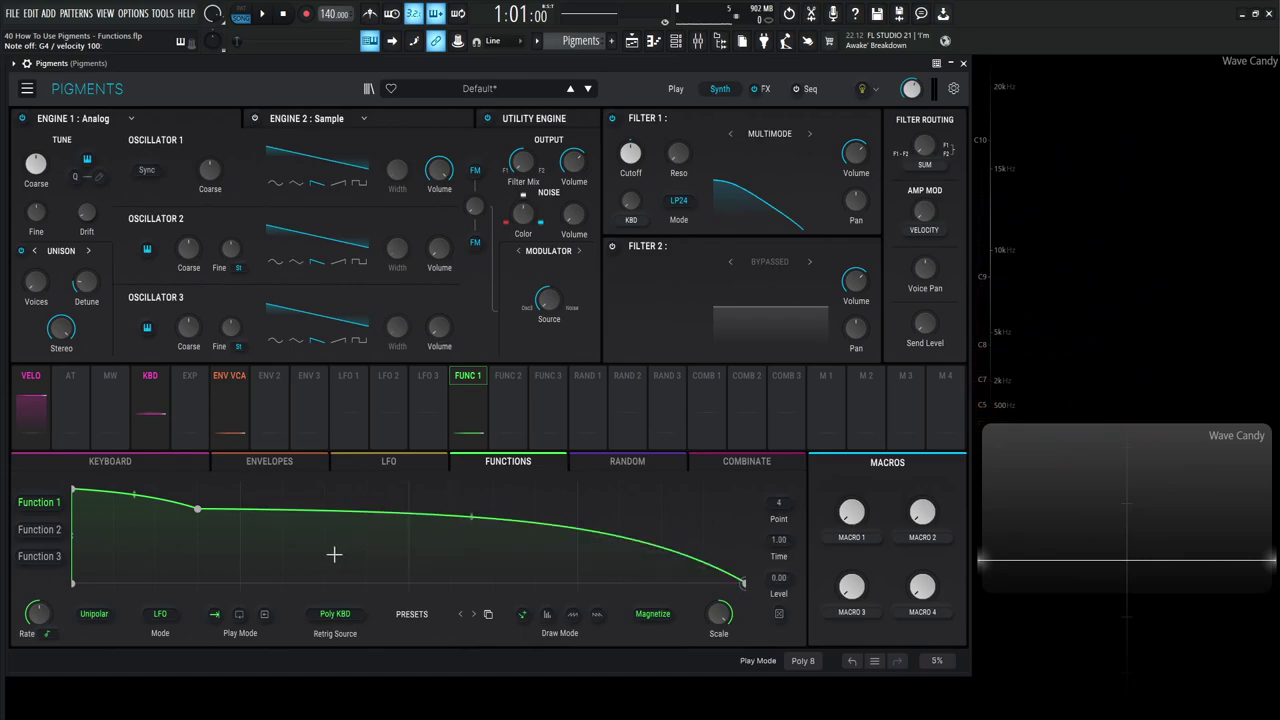
double_click(198, 509)
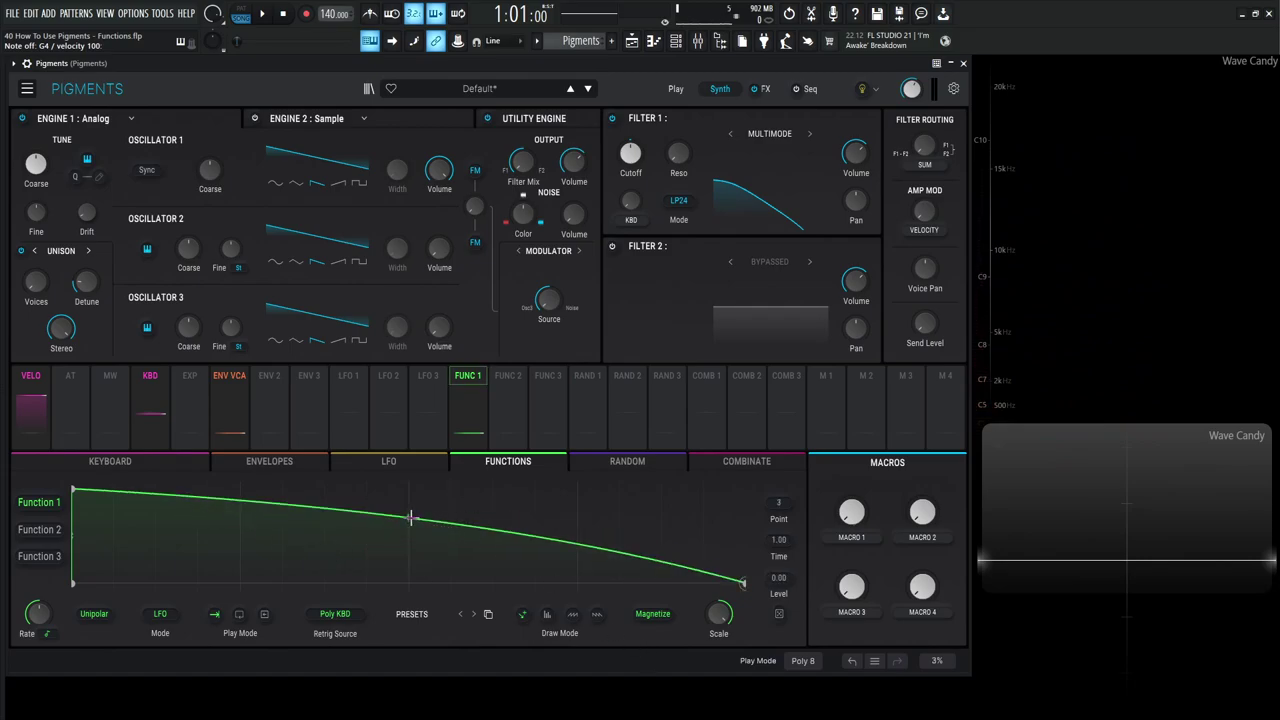
Try bending Function 1's remaining segment downward, undo it, and reset the segment to a straight line
left_click_drag(410, 517, 408, 582)
key("ctrl+z")
double_click(408, 518)
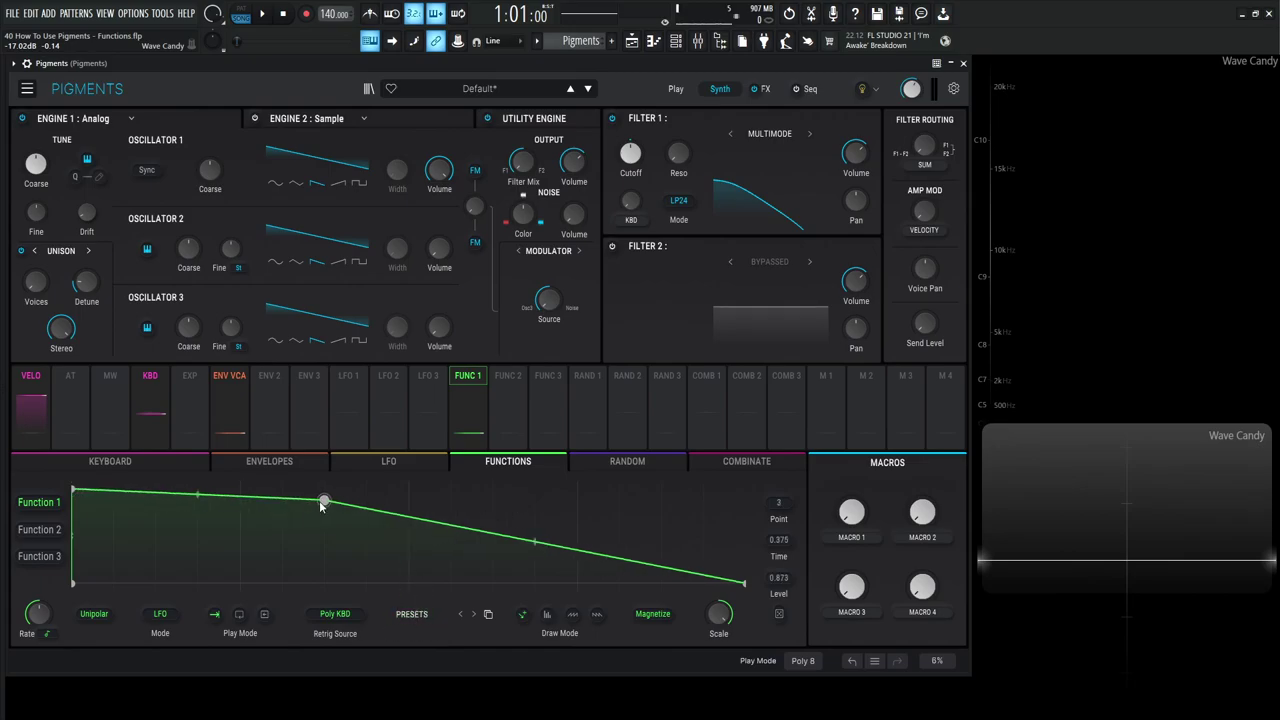
Add and move many points across Function 1 to form an irregular, jagged shape with vertical jumps
left_click(546, 561)
left_click(619, 532)
left_click(619, 565)
left_click_drag(345, 528, 324, 521)
left_click_drag(124, 530, 134, 517)
left_click_drag(284, 548, 324, 553)
left_click(393, 553)
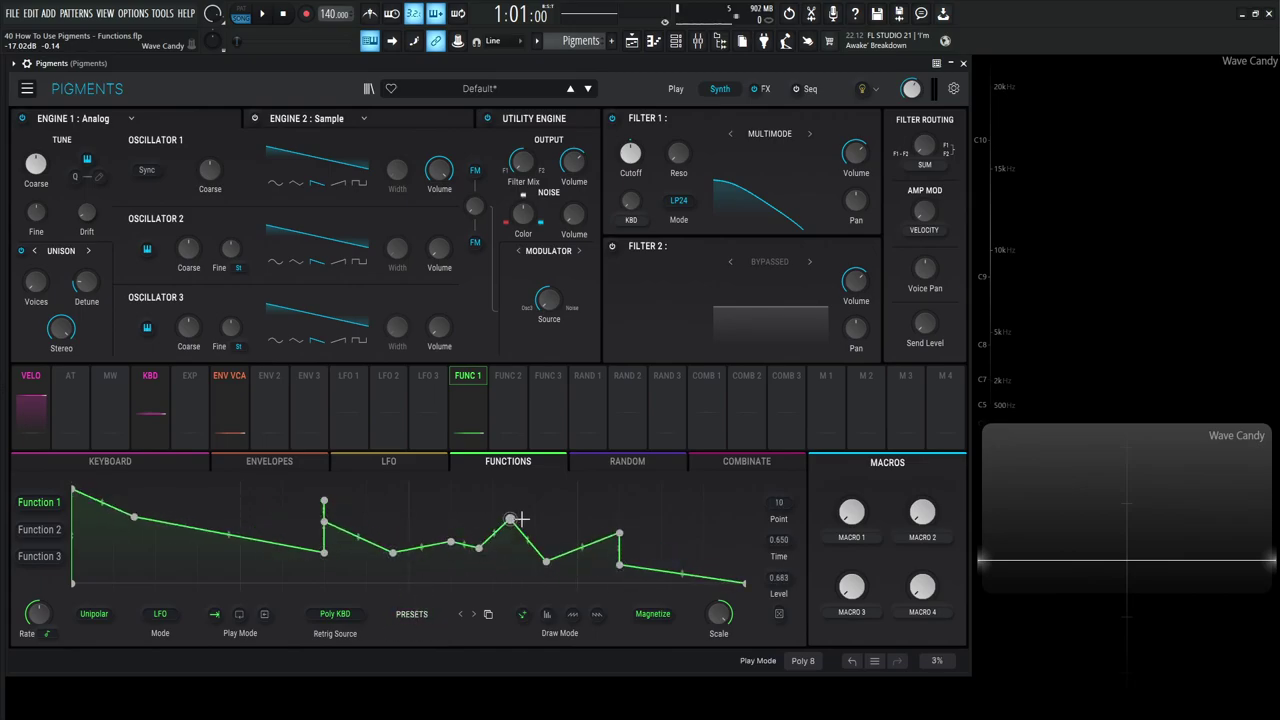
Load the Init function preset, draw a stepped pattern of varying levels across Function 1, and play a test note
left_click(410, 614)
left_click(405, 307)
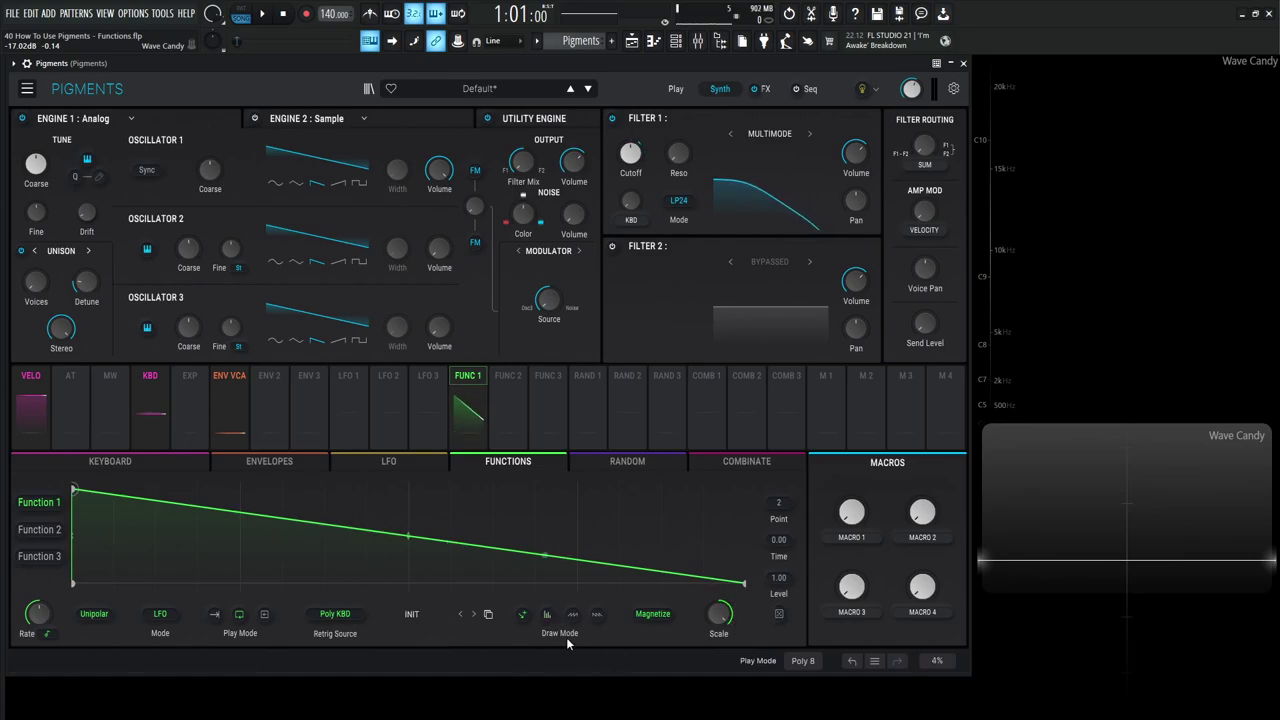
mouse_move(114, 506)
left_mouse_down()
mouse_move(121, 469)
mouse_move(153, 555)
mouse_move(186, 584)
mouse_move(254, 476)
mouse_move(463, 552)
mouse_move(668, 493)
mouse_move(738, 567)
left_mouse_up()
key("b")
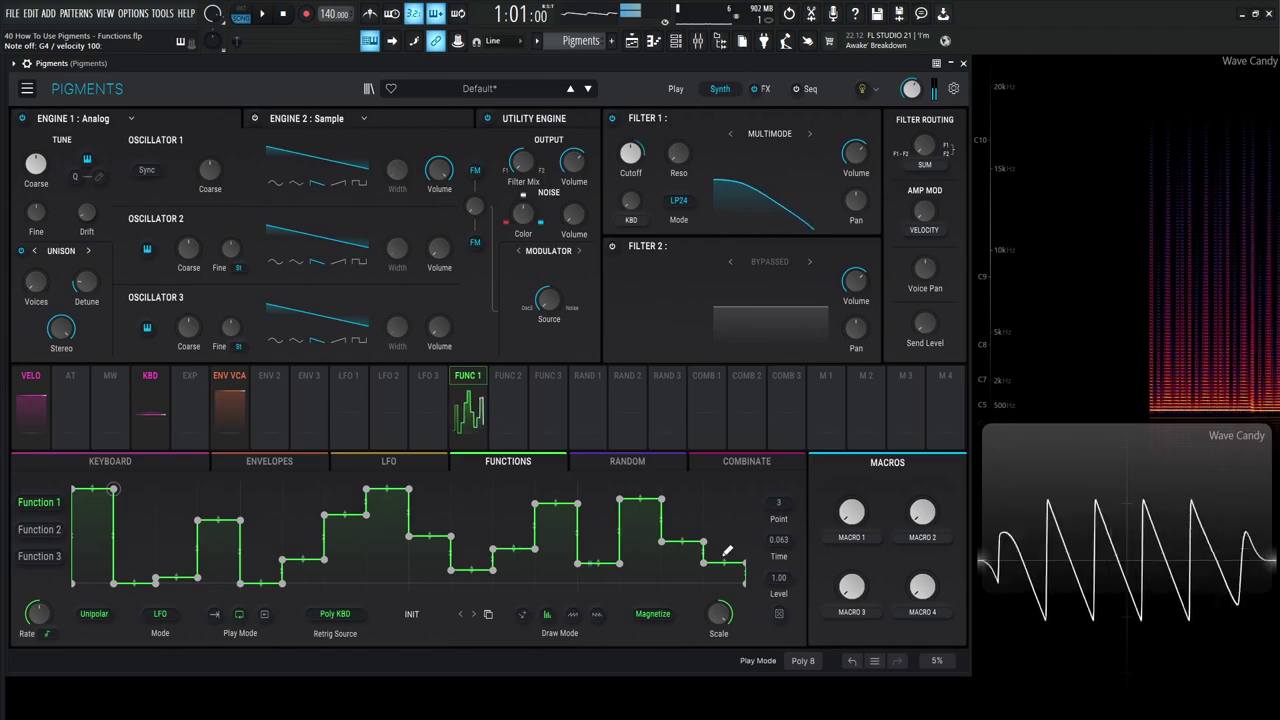
Reload the Init function preset and draw upward ramps across all of Function 1's grid divisions
left_click(411, 613)
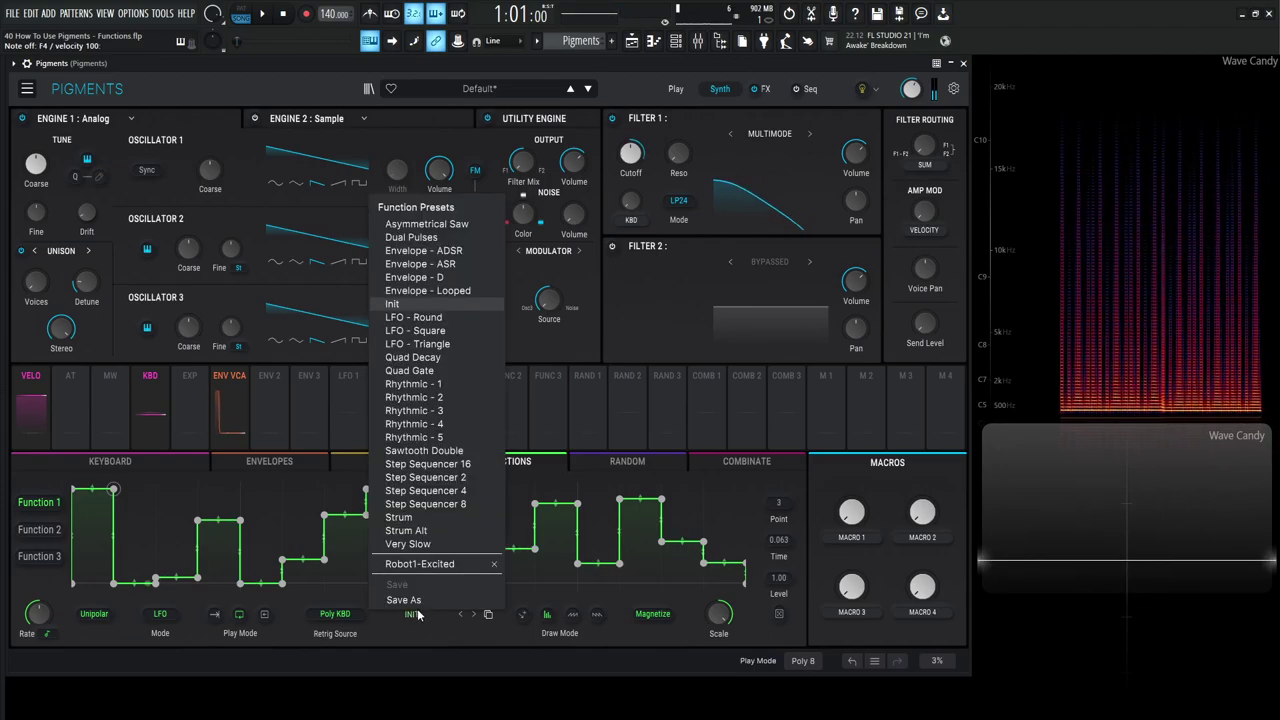
left_click(411, 304)
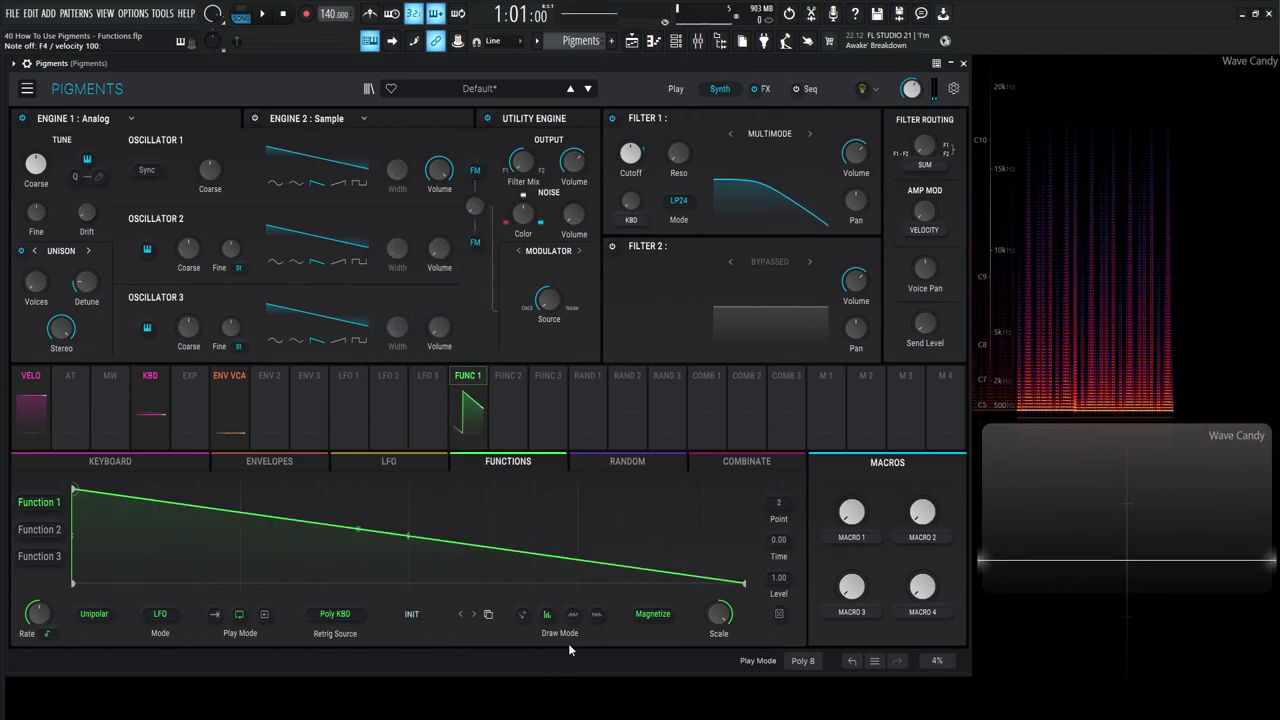
left_click(571, 614)
mouse_move(113, 510)
left_mouse_down()
mouse_move(203, 544)
mouse_move(433, 522)
mouse_move(537, 466)
mouse_move(731, 458)
mouse_move(144, 414)
mouse_move(24, 427)
mouse_move(759, 403)
left_mouse_up()
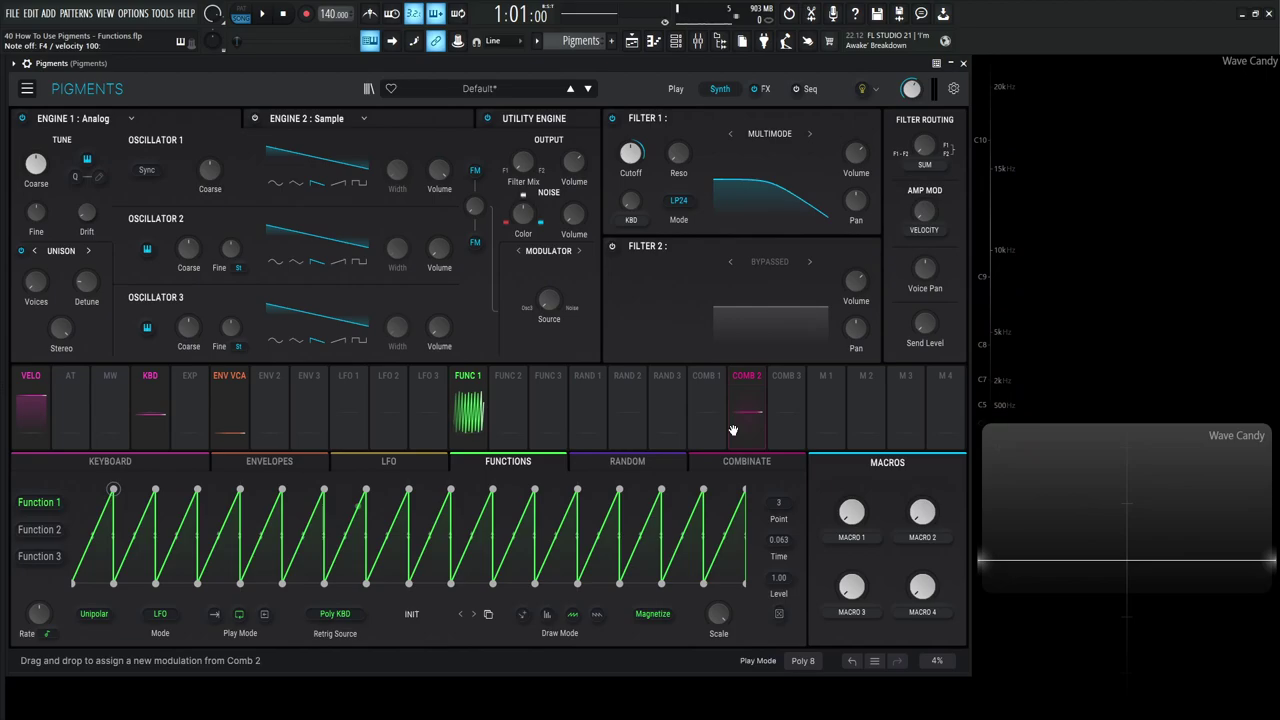
Replace Function 1's shape with downward ramps across the grid, and bend several ramps downward in Point draw mode
left_click(600, 617)
left_click_drag(189, 491, 740, 500)
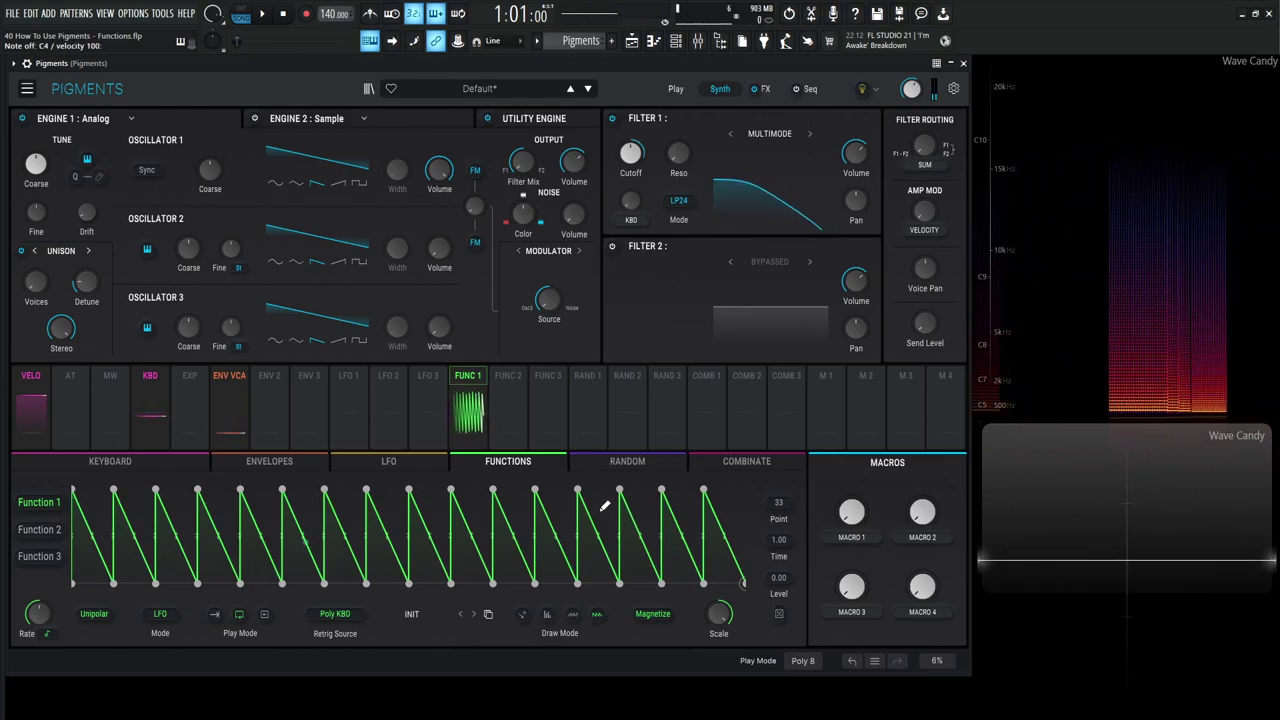
left_click(526, 616)
left_click_drag(471, 536, 471, 562)
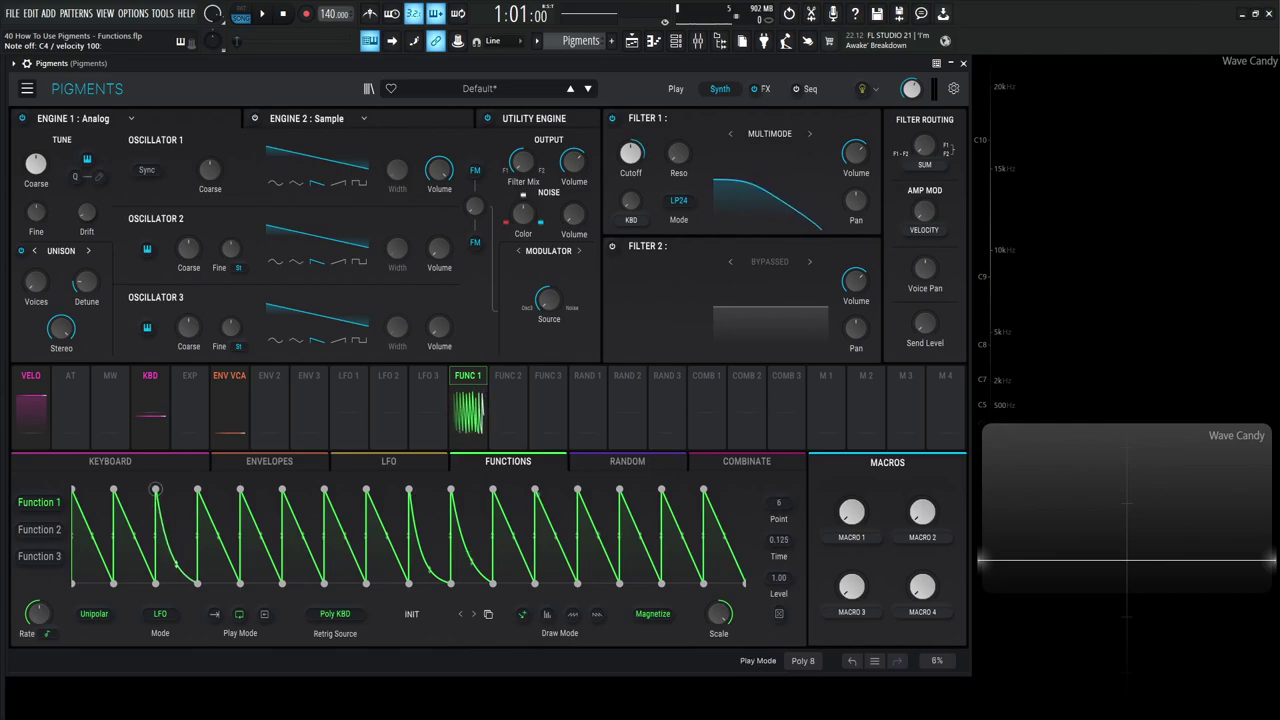
Bend more of Function 1's downward ramps into curves and lower the function's Rate
left_click_drag(303, 531, 262, 532)
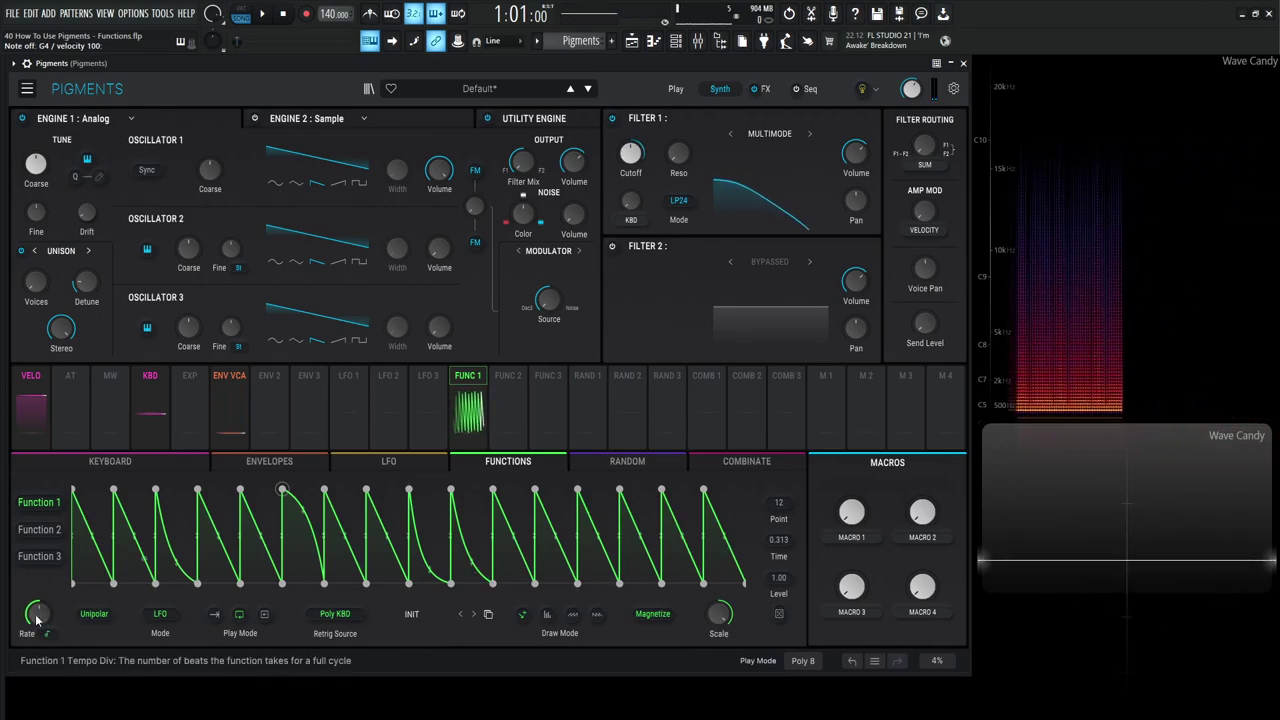
left_click_drag(39, 616, 39, 630)
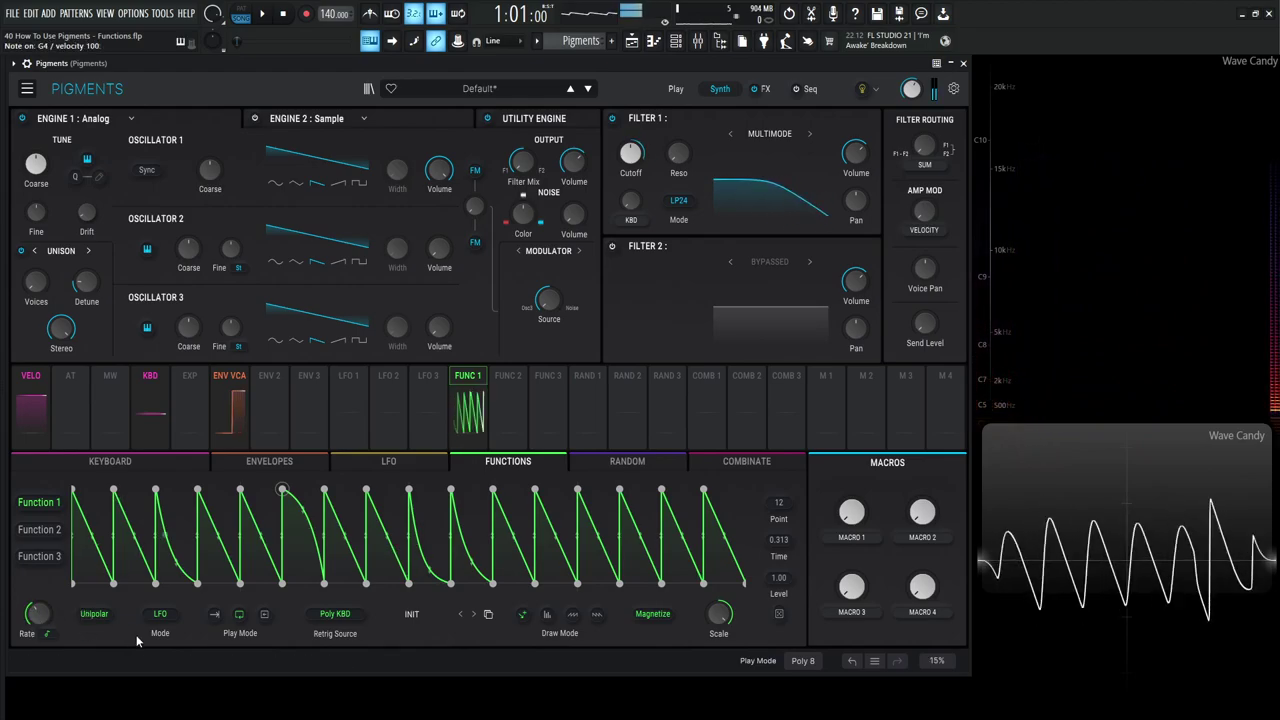
mouse_move(56, 607)
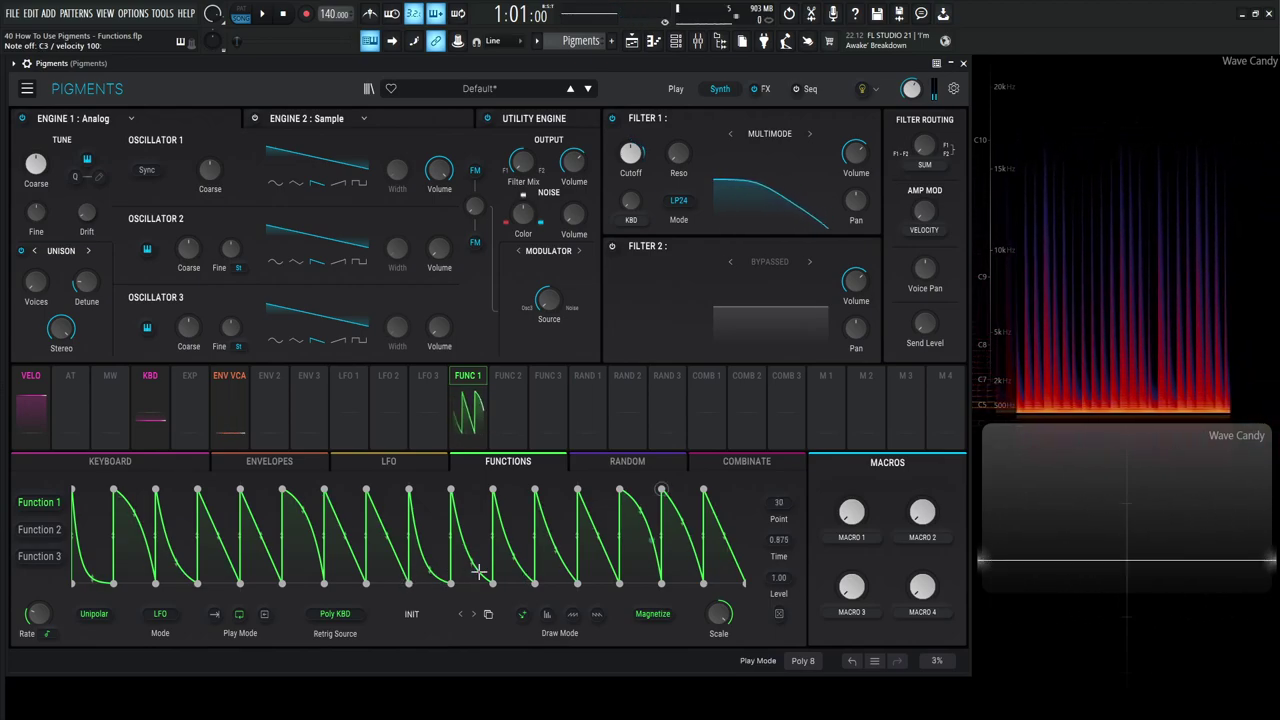
Load the Rhythmic - 1 function preset and audition it during playback while raising and resetting Engine 1's unison voices
left_click(413, 615)
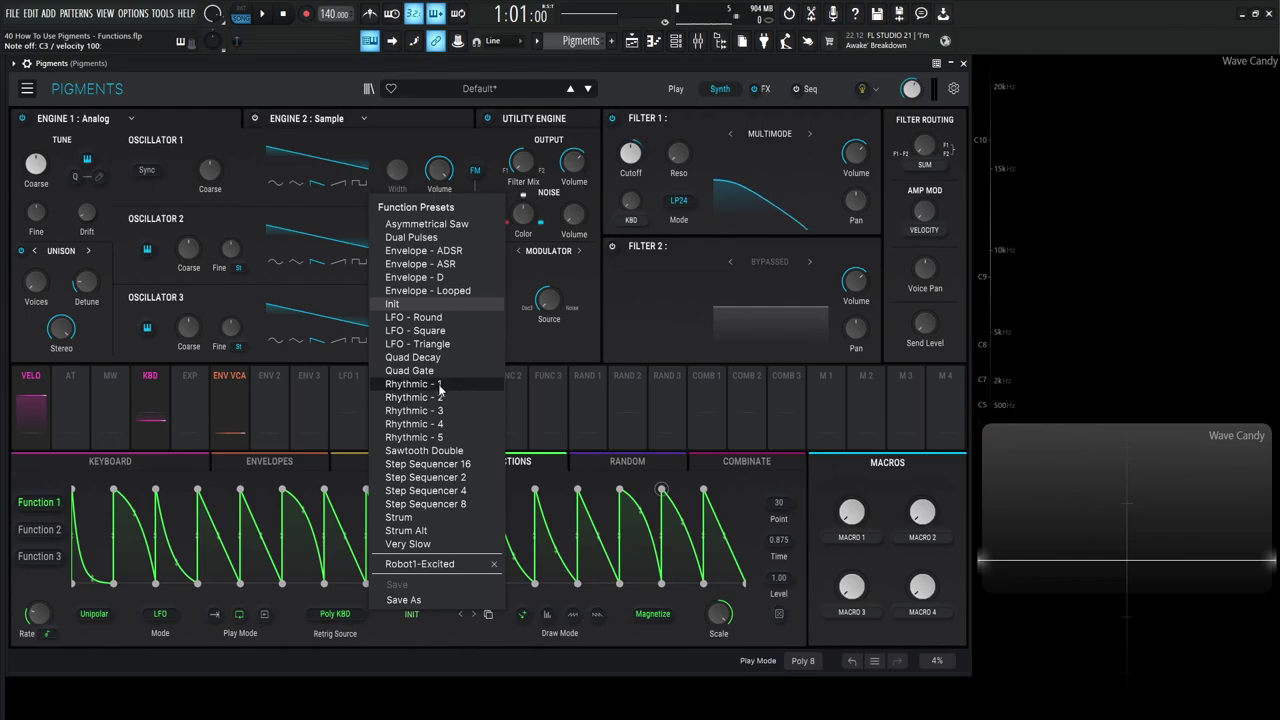
left_click(425, 384)
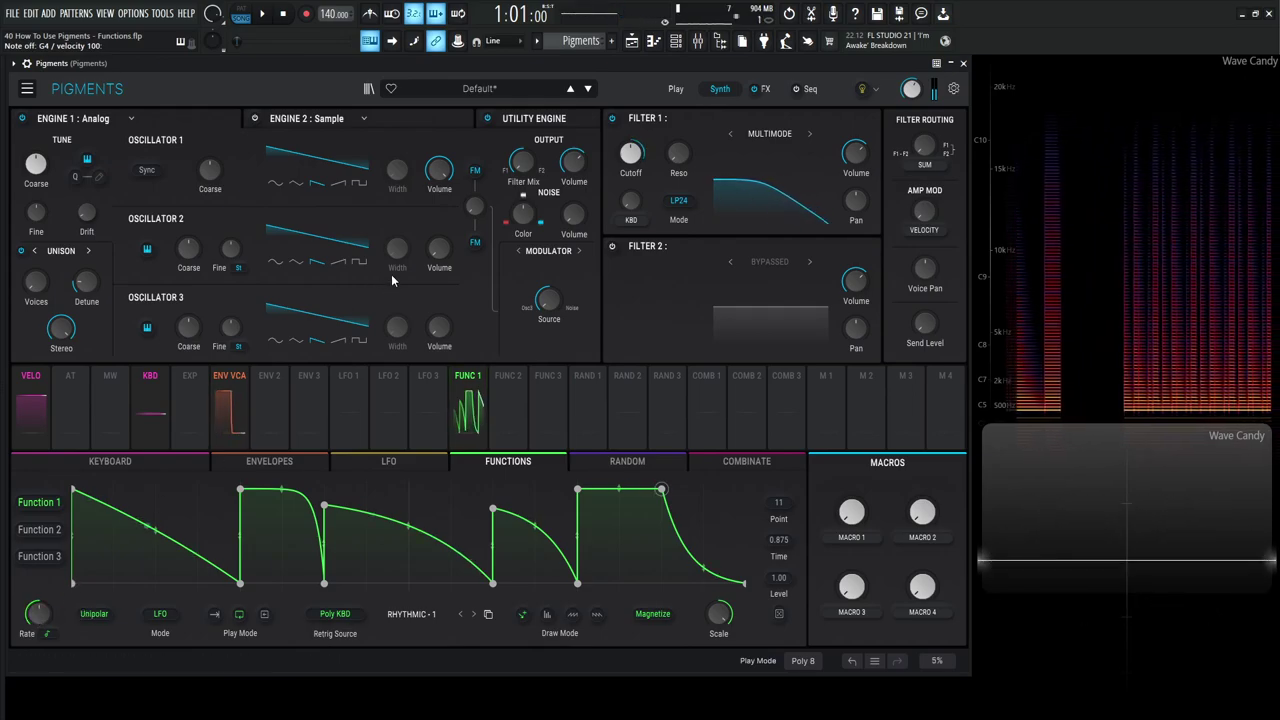
key("space")
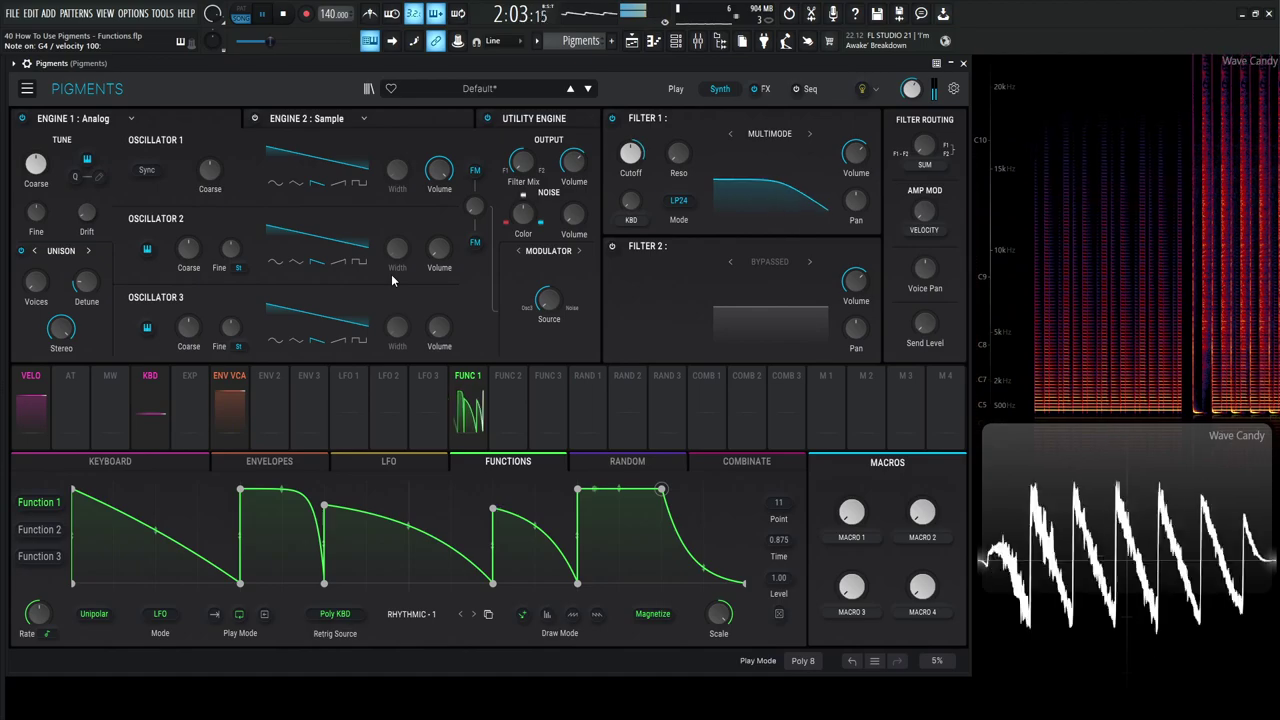
left_click_drag(37, 283, 37, 190)
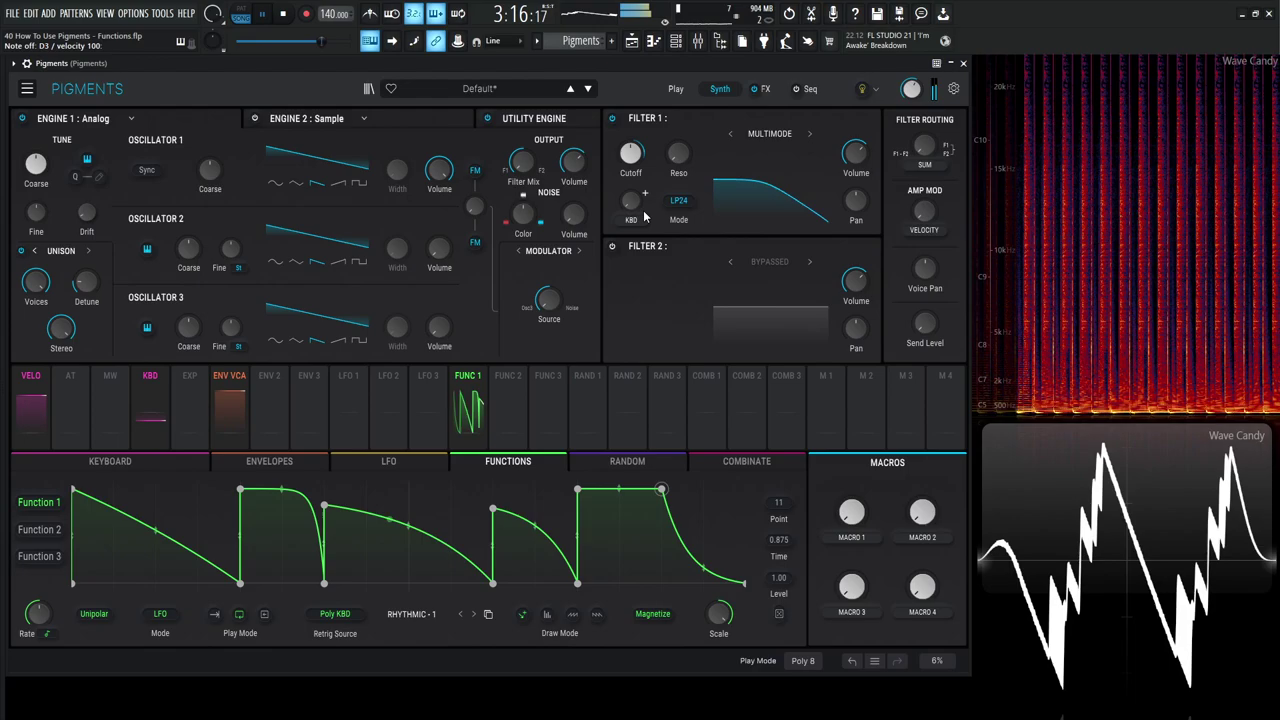
key("space")
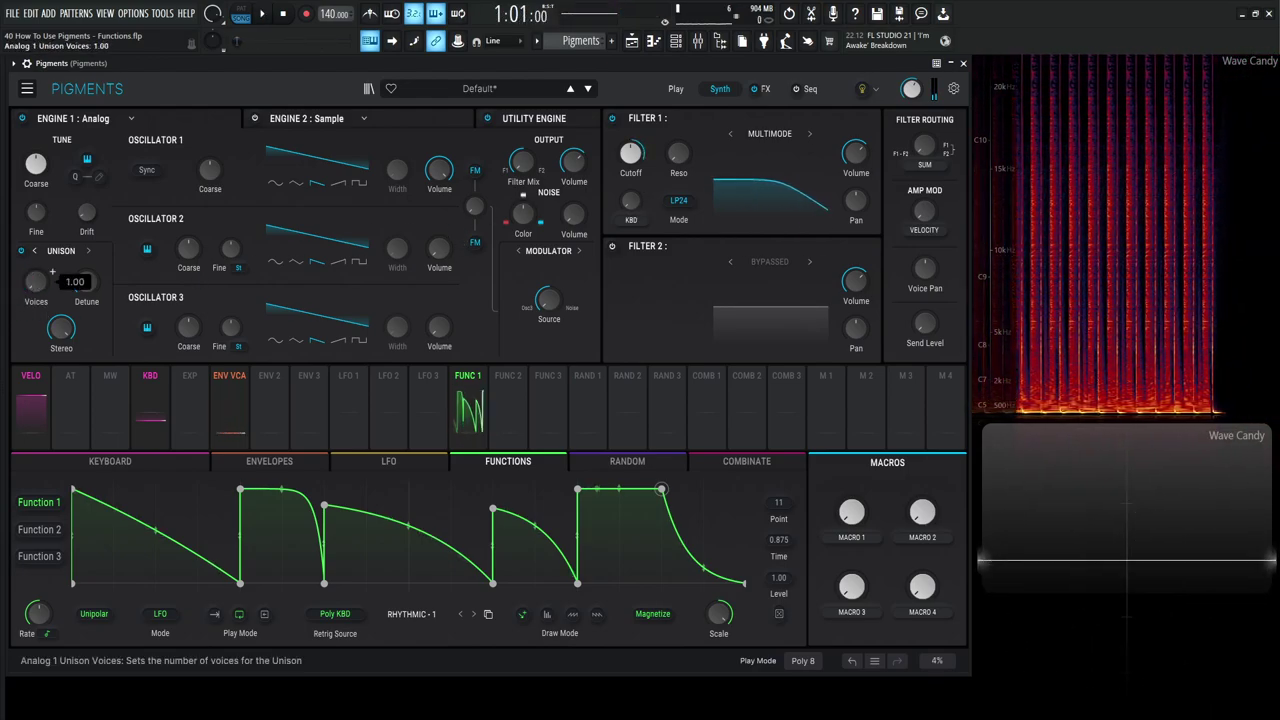
Load the Rhythmic - 4 function preset and step through the following presets as far as Step Sequencer 2, playing test notes
left_click(412, 614)
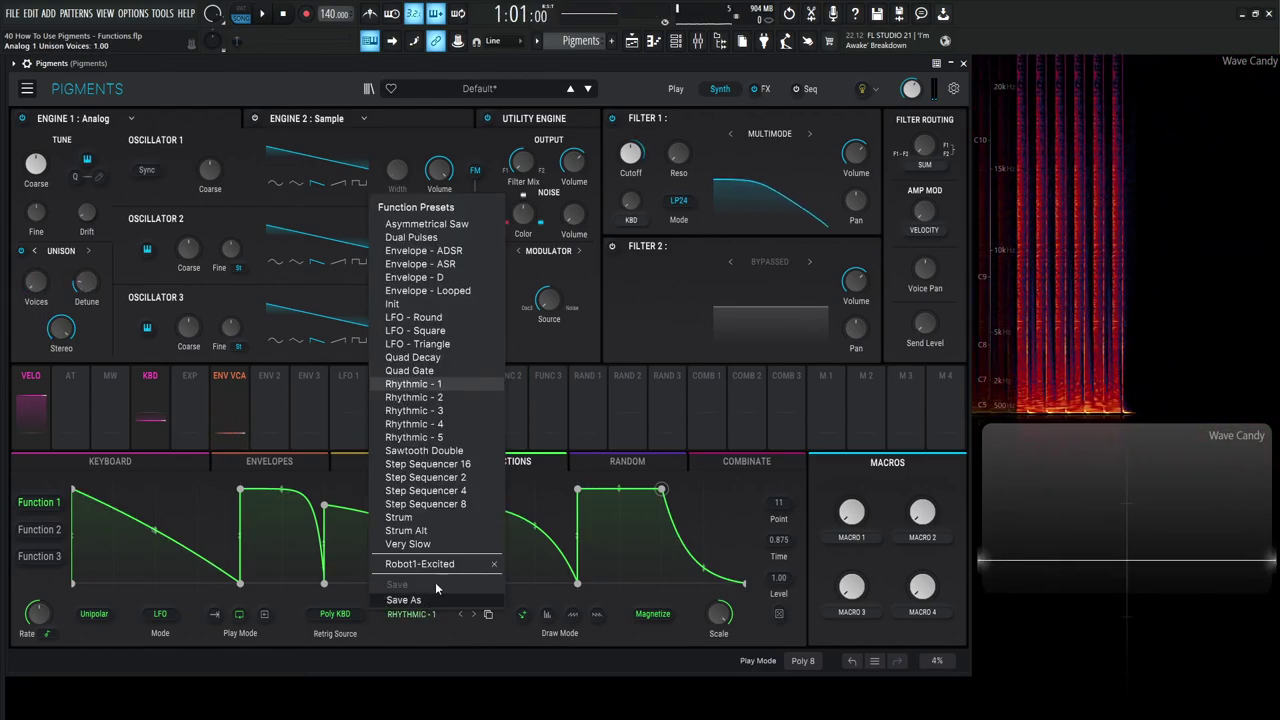
left_click(400, 440)
key("b")
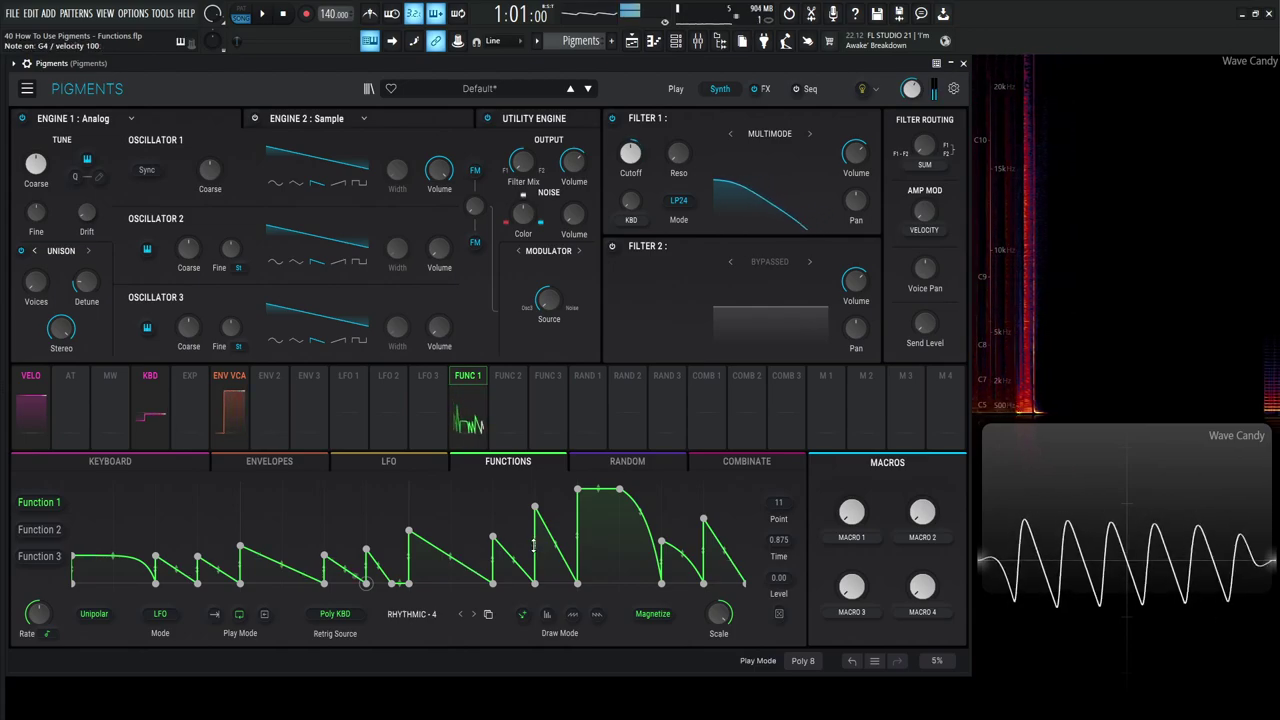
left_click(471, 617)
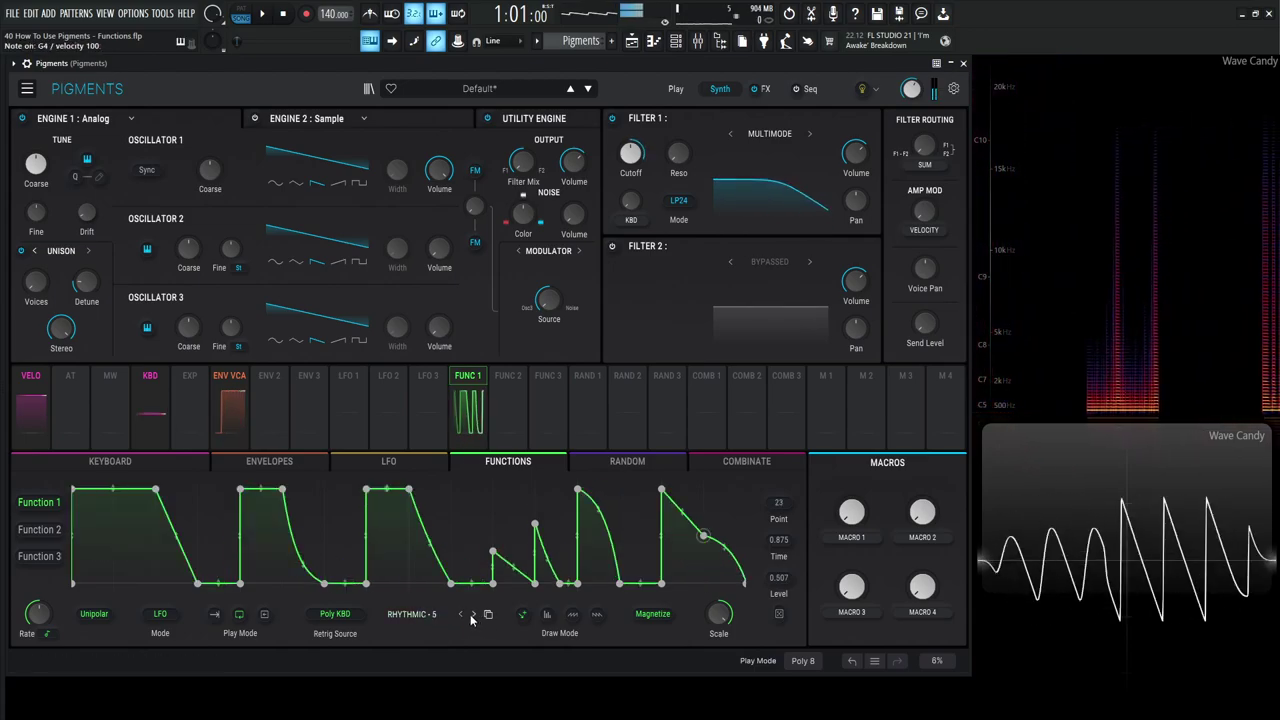
left_click(472, 615)
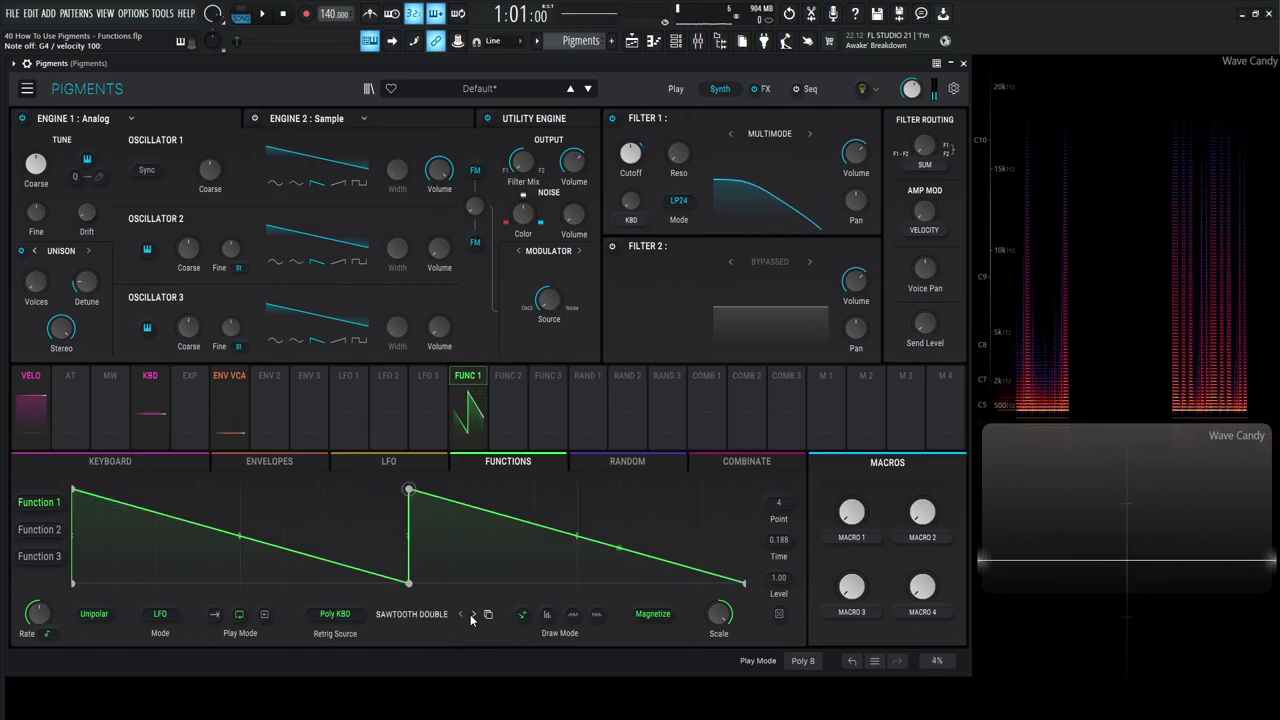
key("b")
left_click(472, 615)
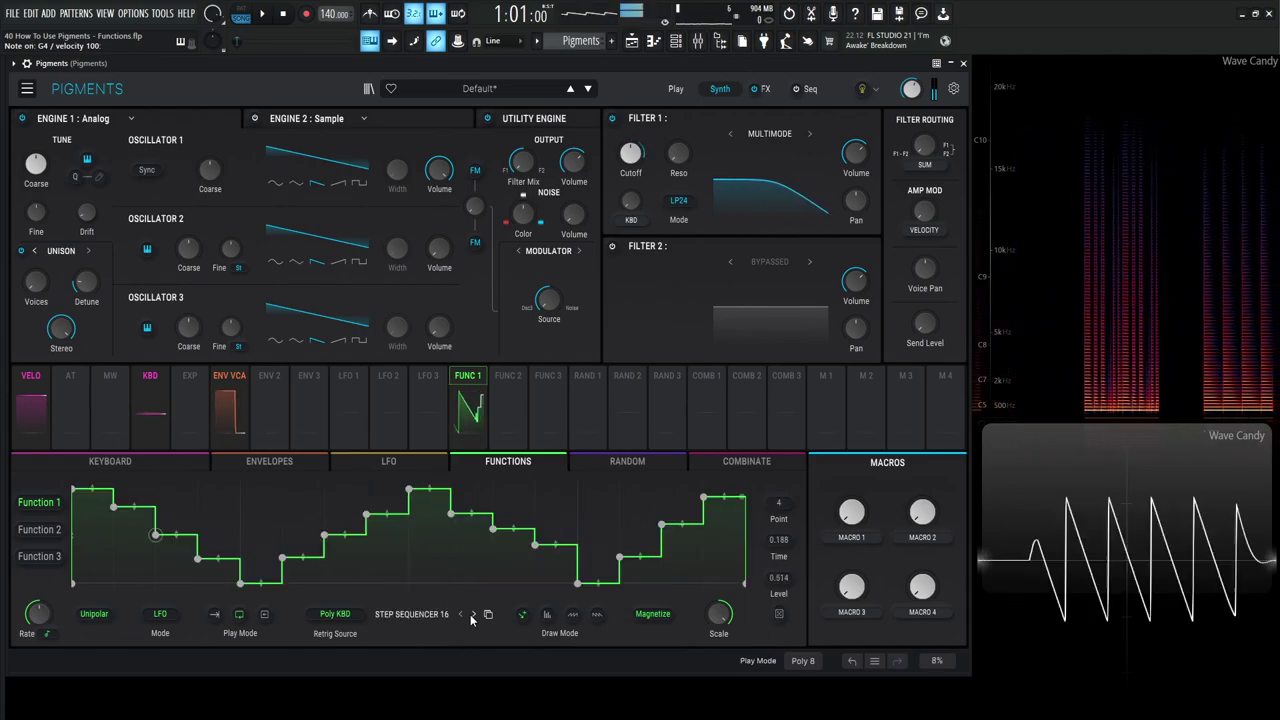
left_click(472, 615)
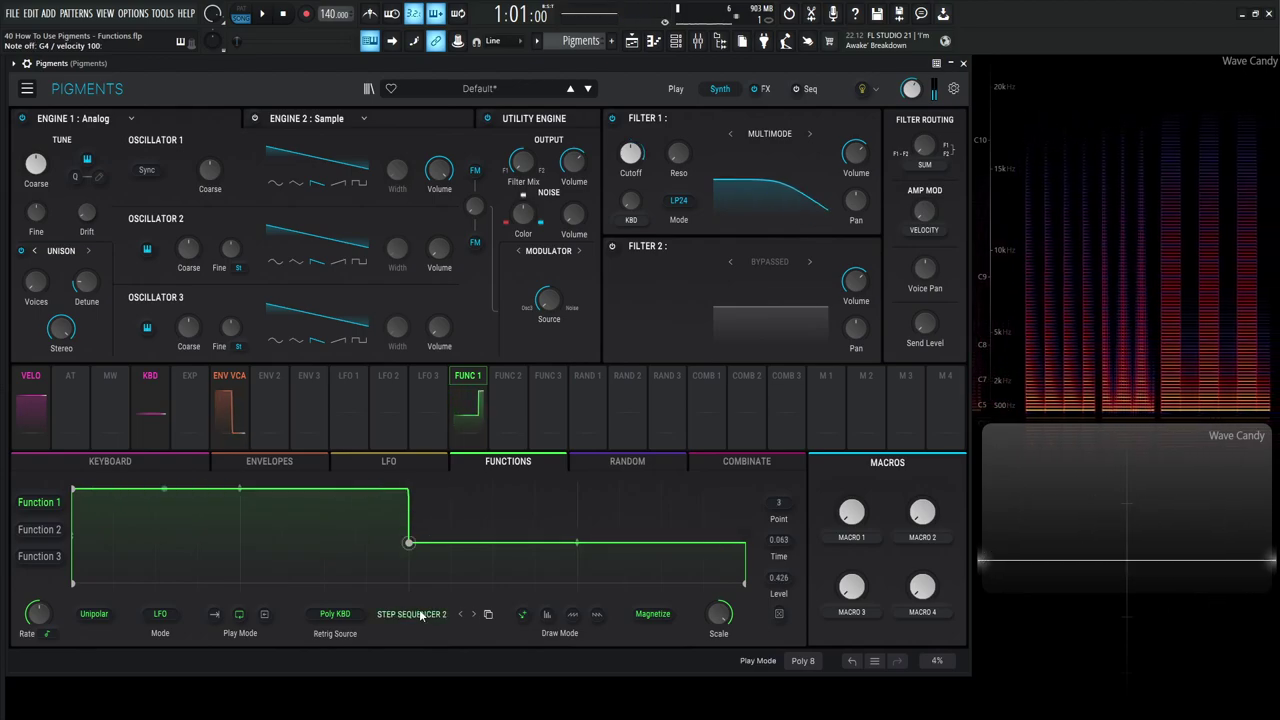
Reload the Init preset on Function 1 and add about ten points across it to form an uneven descending shape
left_click(421, 615)
left_click(394, 305)
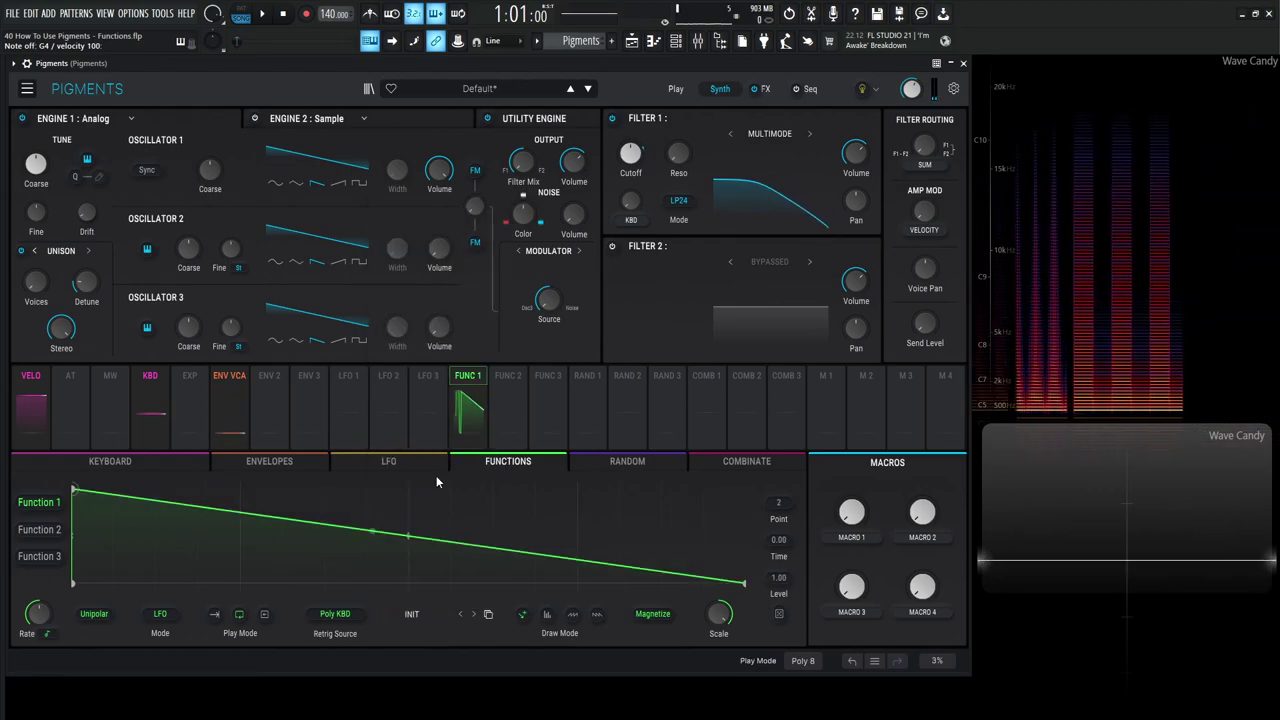
left_click(488, 615)
left_click(299, 534)
left_click(366, 555)
left_click_drag(391, 531, 409, 549)
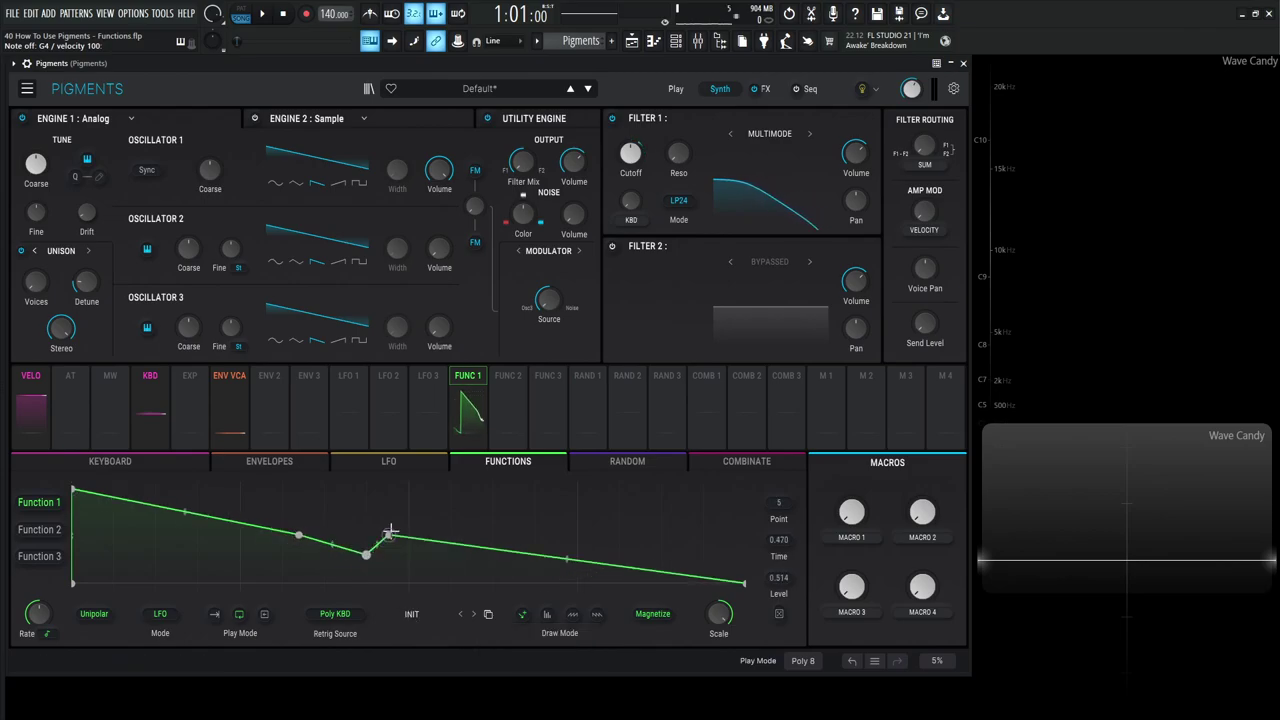
left_click(493, 556)
left_click_drag(534, 520, 549, 517)
left_click(630, 579)
left_click(549, 543)
left_click_drag(323, 523, 299, 525)
left_click(212, 549)
left_click(198, 542)
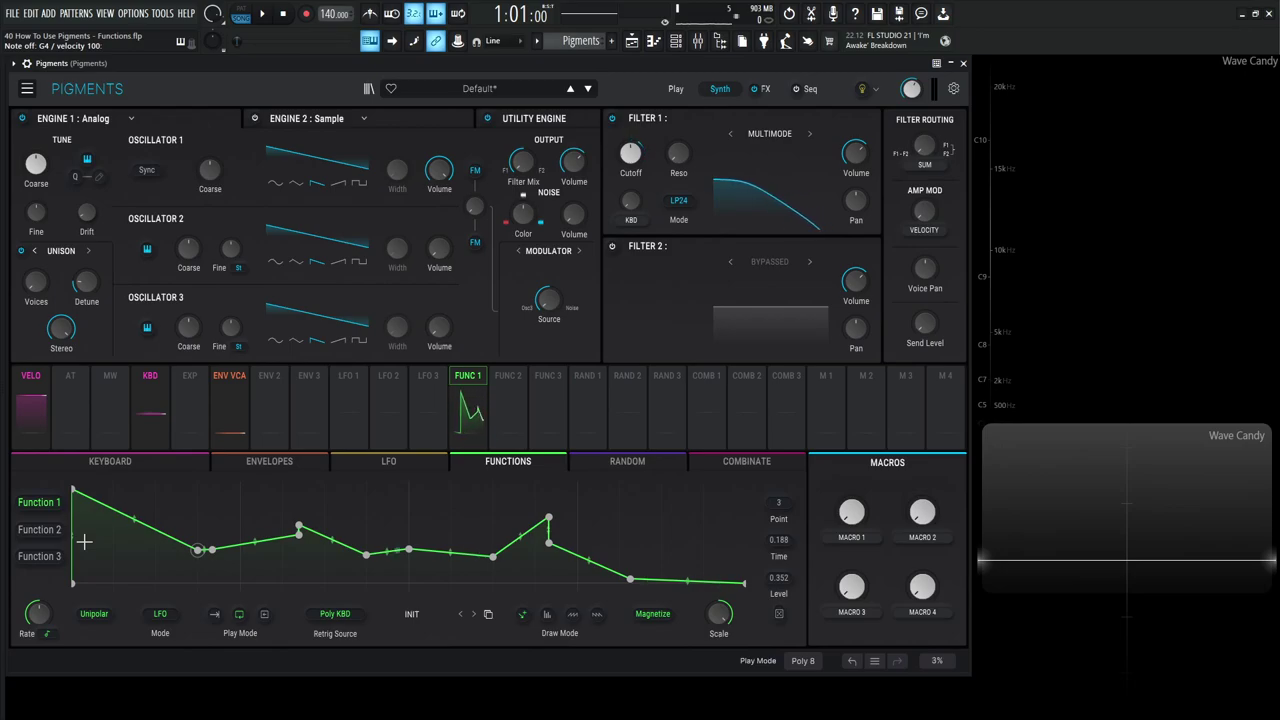
Copy Function 1 to Function 2 and compare the shapes of Functions 2 and 3
left_click(490, 616)
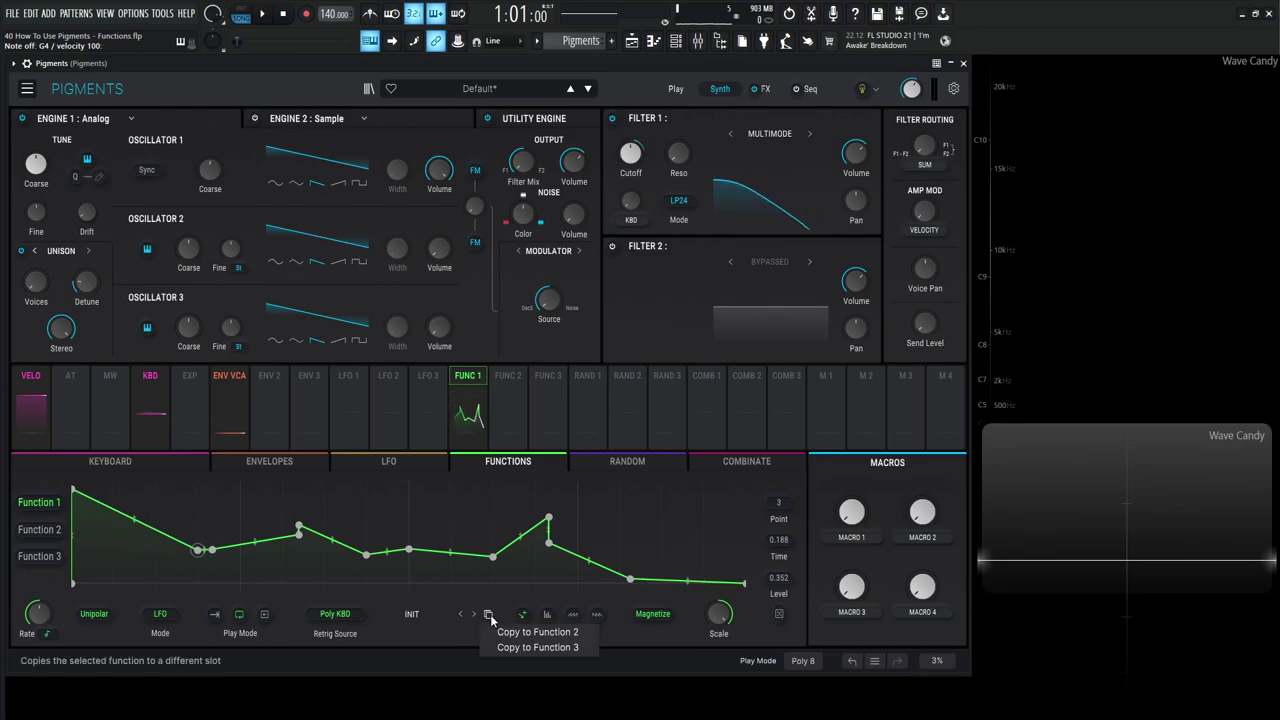
left_click(535, 626)
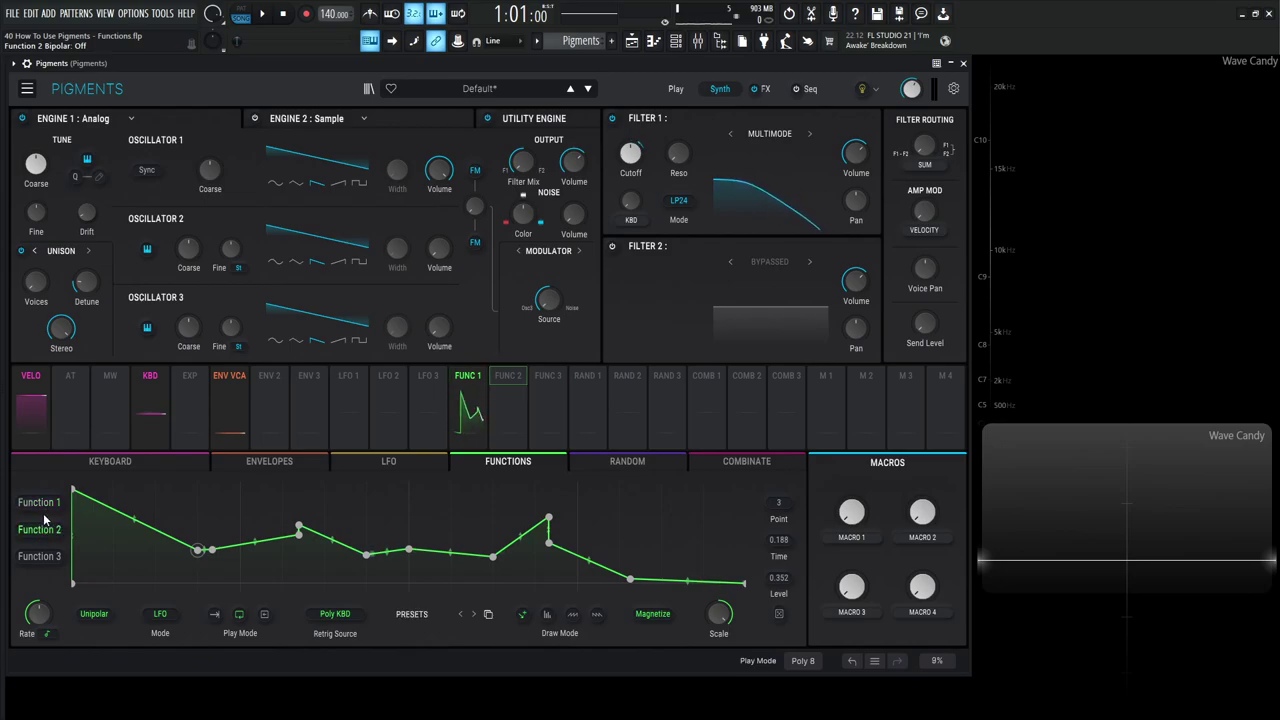
left_click(40, 556)
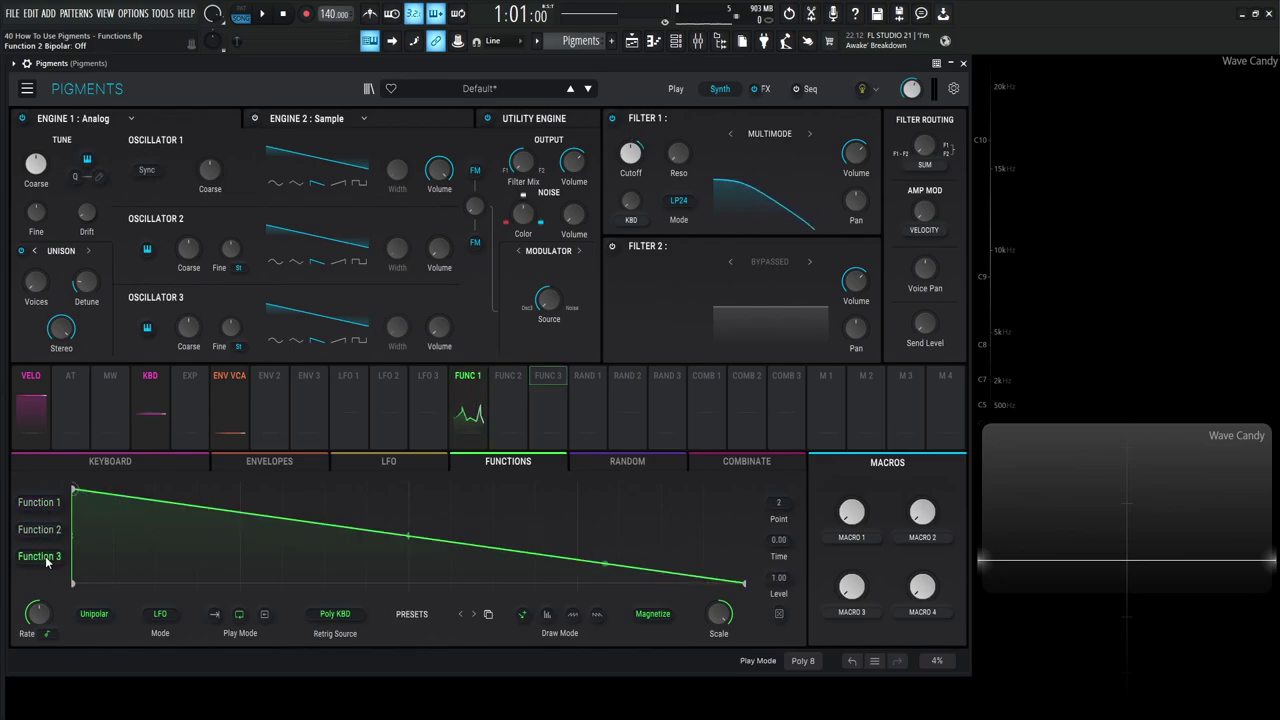
left_click(43, 532)
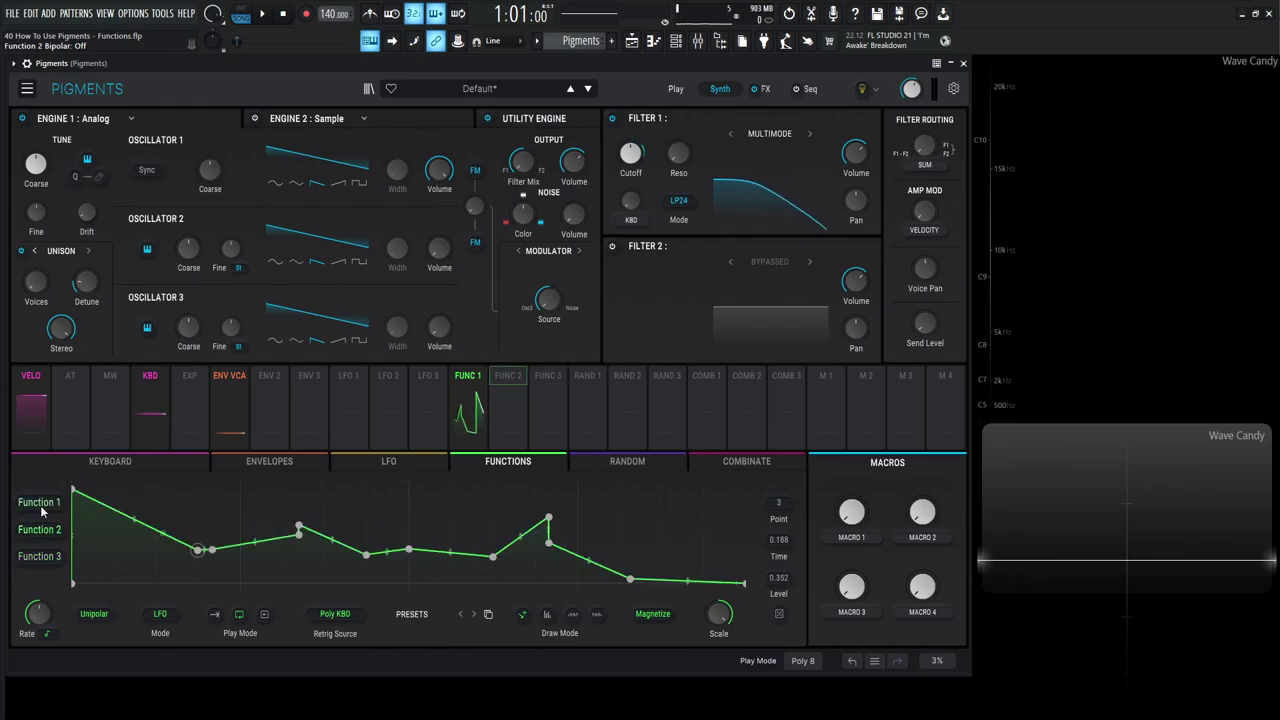
Load the Init preset on Function 2 and copy it to Function 1
left_click(428, 615)
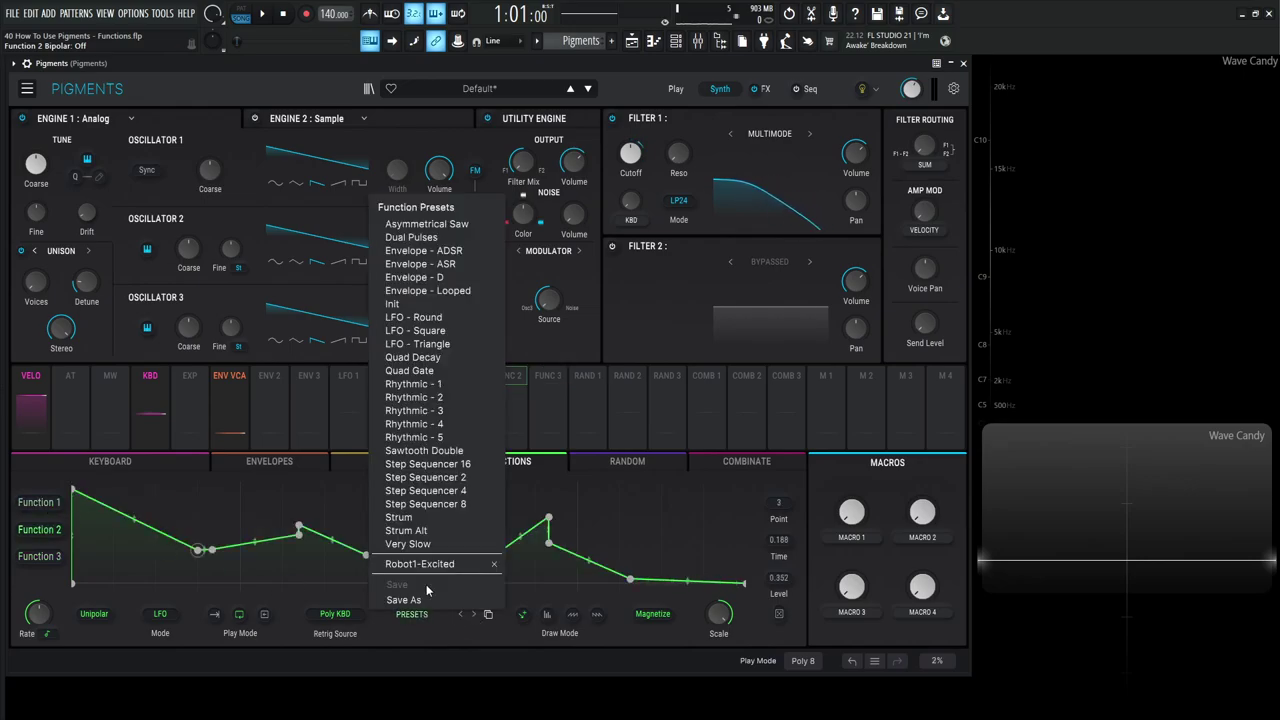
left_click(407, 313)
left_click(489, 615)
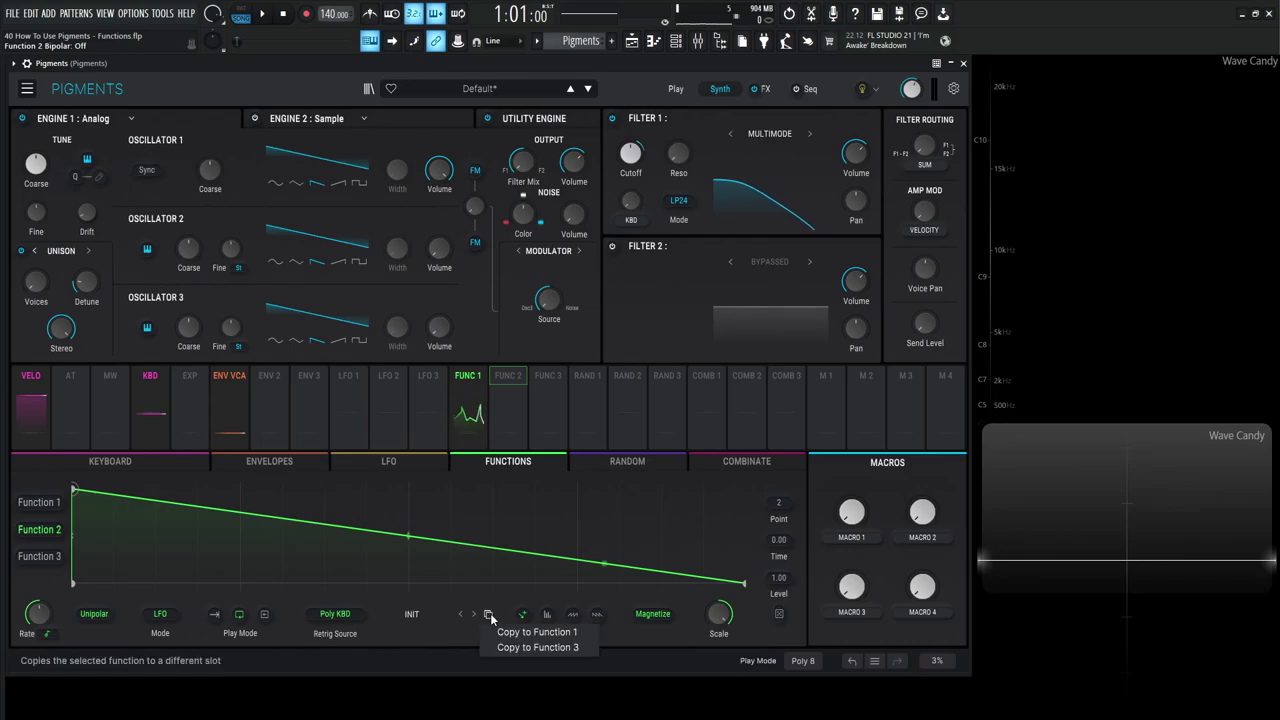
left_click(530, 632)
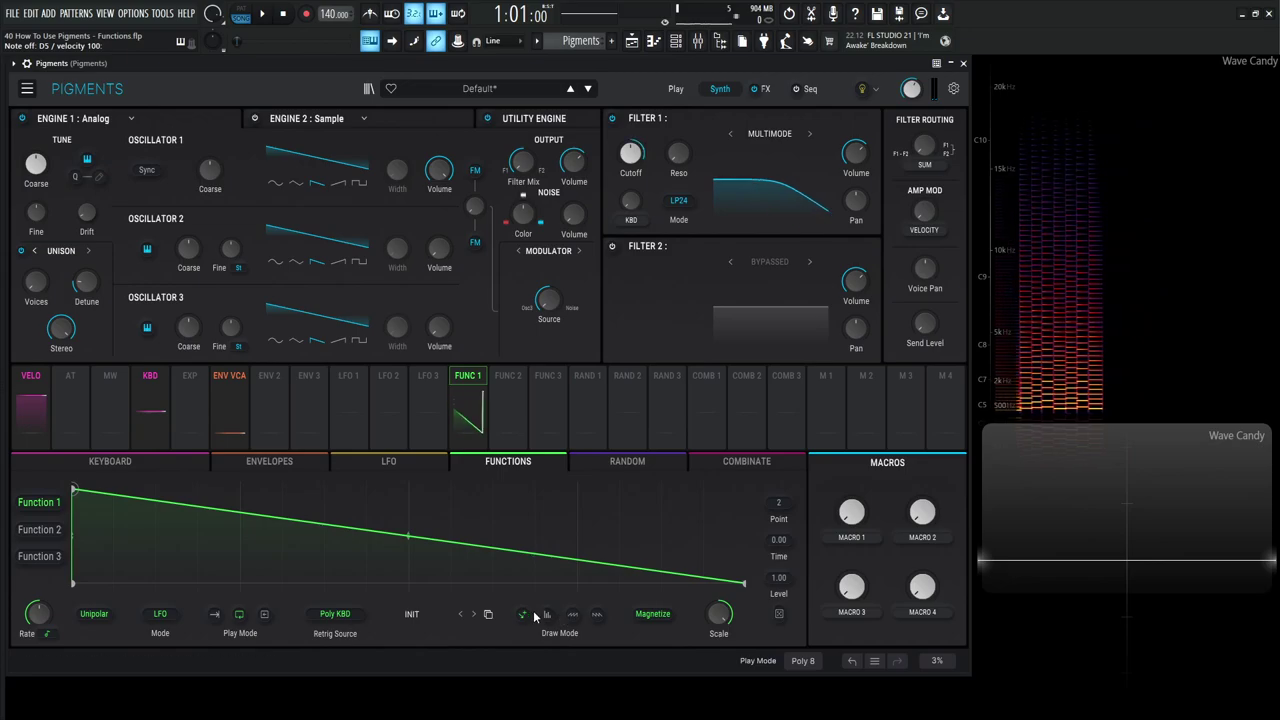
Add freely placed points across Function 1 with Magnetize off to form an irregular shape, and turn Magnetize back on
left_click(409, 506)
left_click_drag(450, 514, 681, 548)
left_click(564, 522)
left_click(583, 552)
left_click(409, 528)
left_click(300, 507)
left_click_drag(278, 493, 262, 505)
left_click(207, 529)
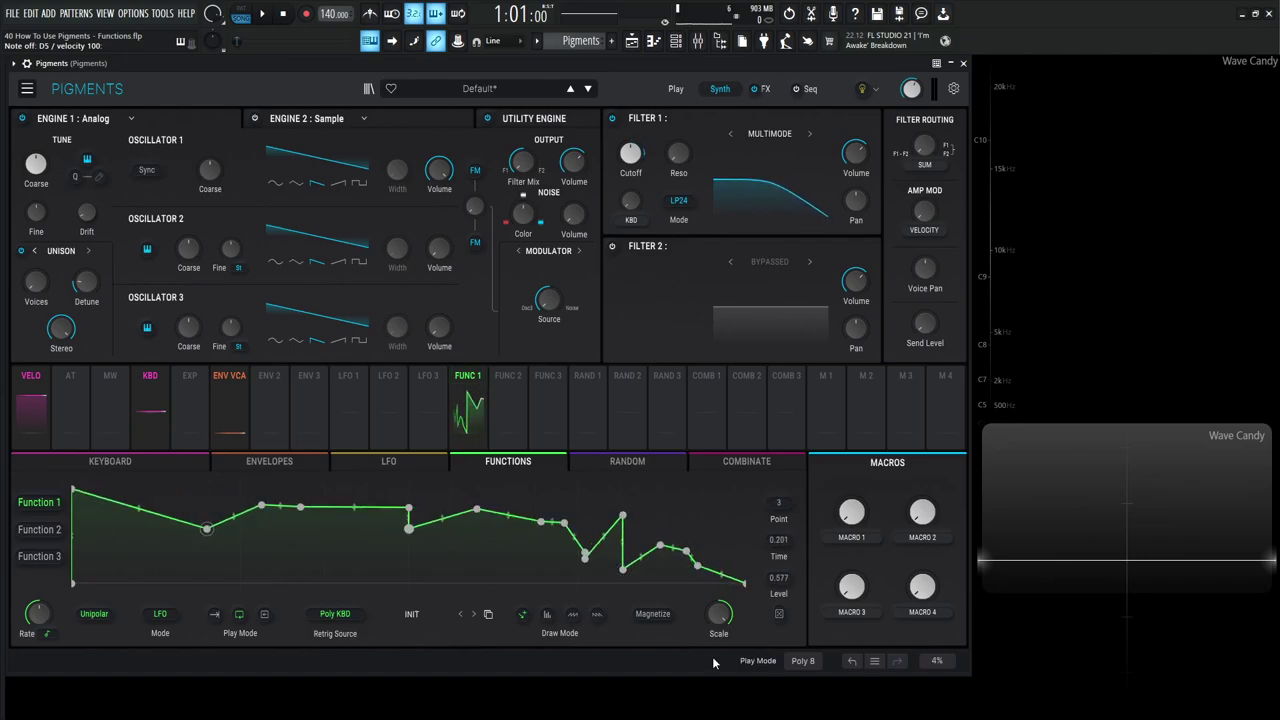
left_click(655, 615)
left_click(655, 614)
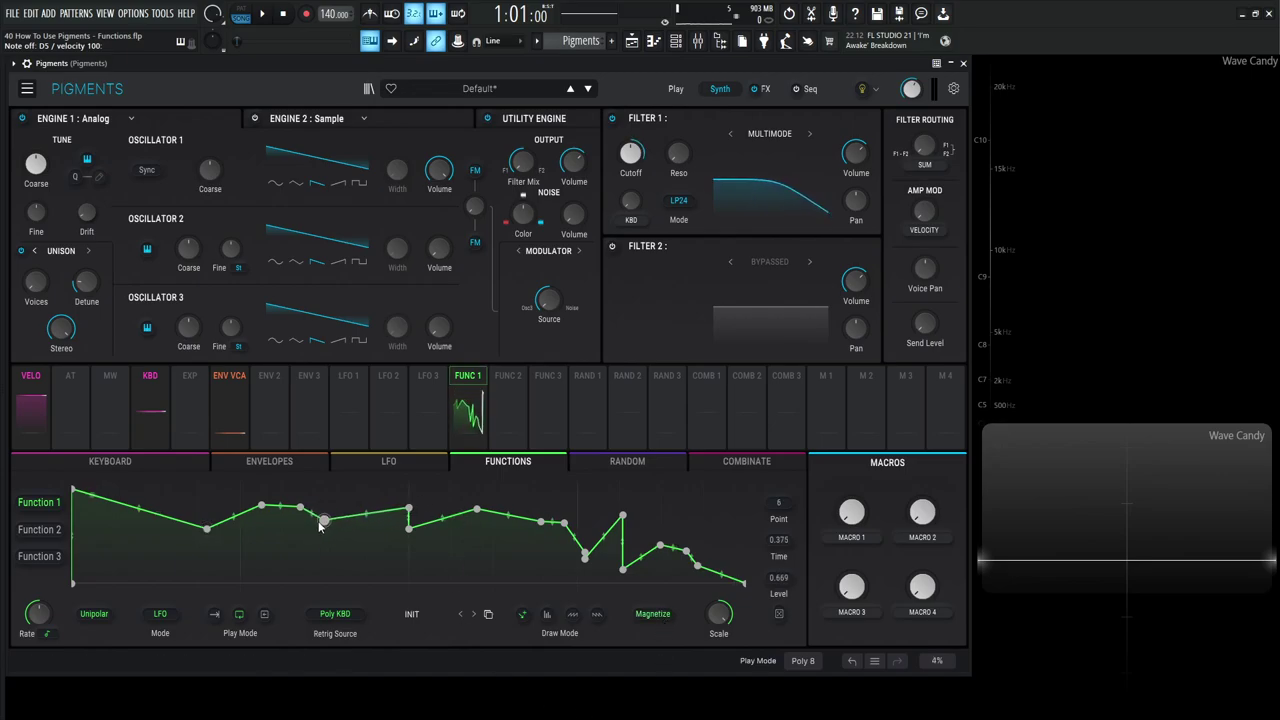
Lower Function 1's Scale and reset it to 1.00
left_click(412, 613)
left_click(644, 641)
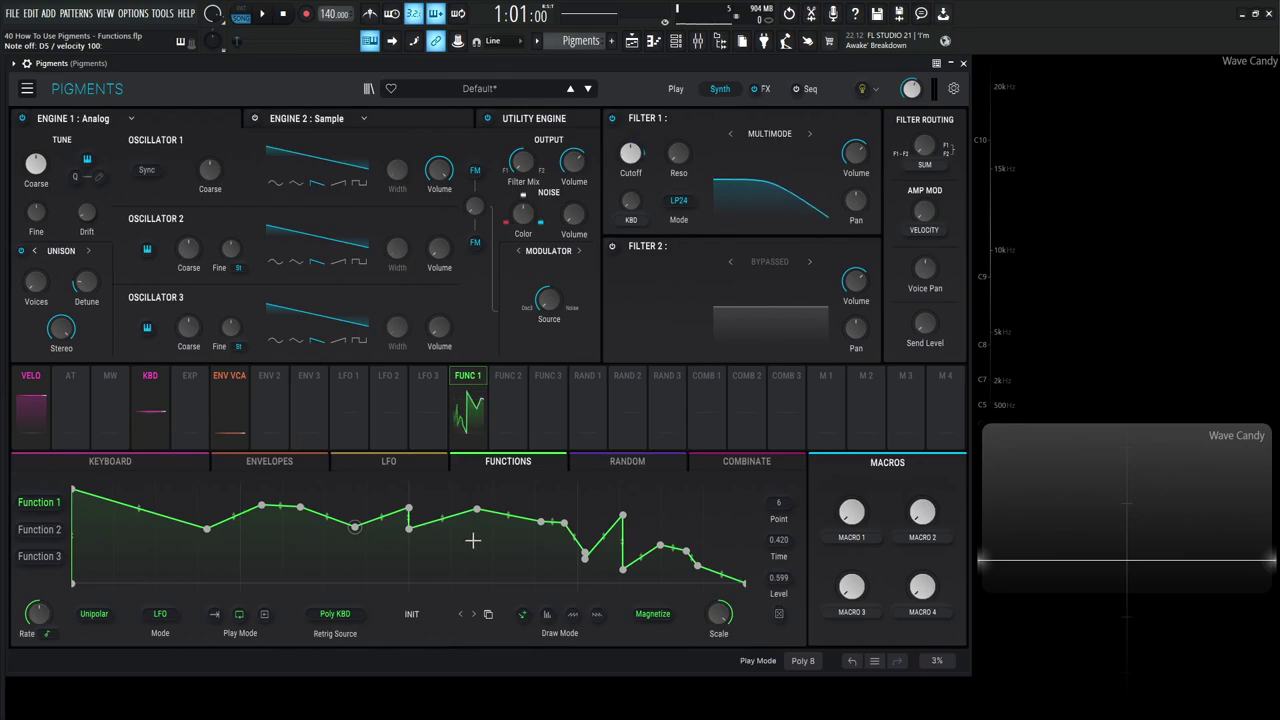
left_click_drag(735, 604, 716, 650)
double_click(735, 604)
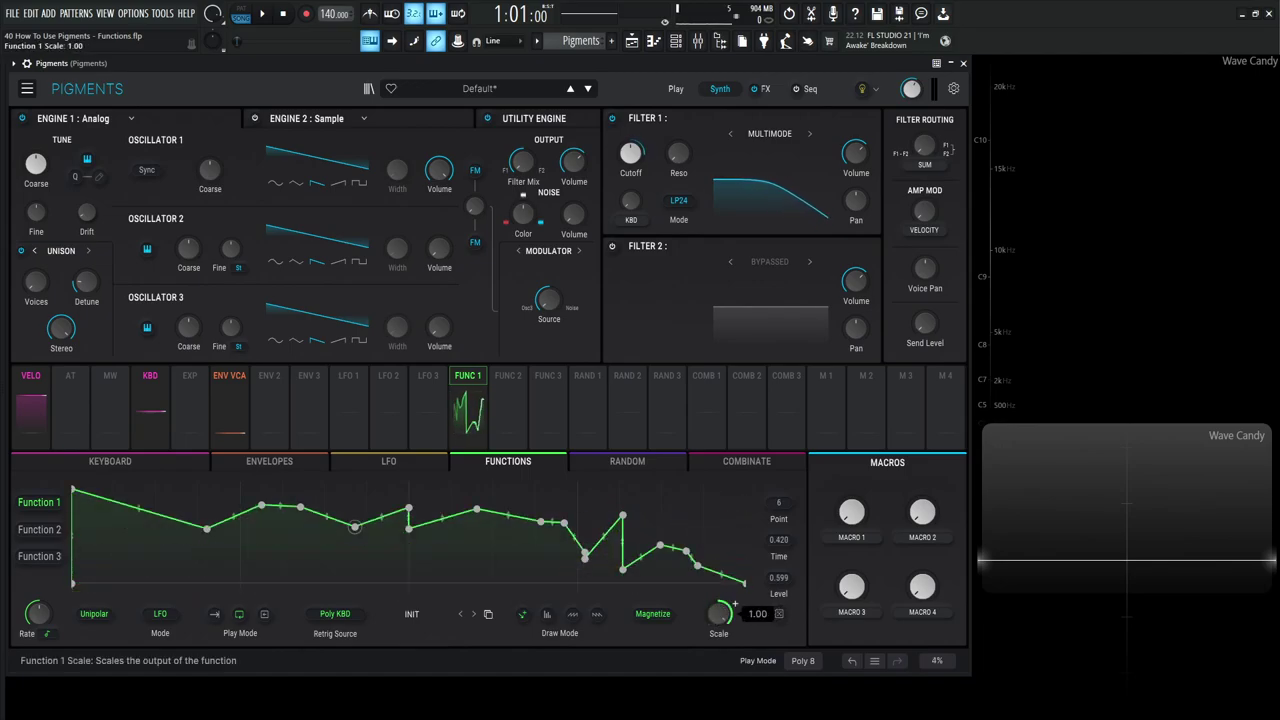
left_click_drag(735, 604, 735, 604)
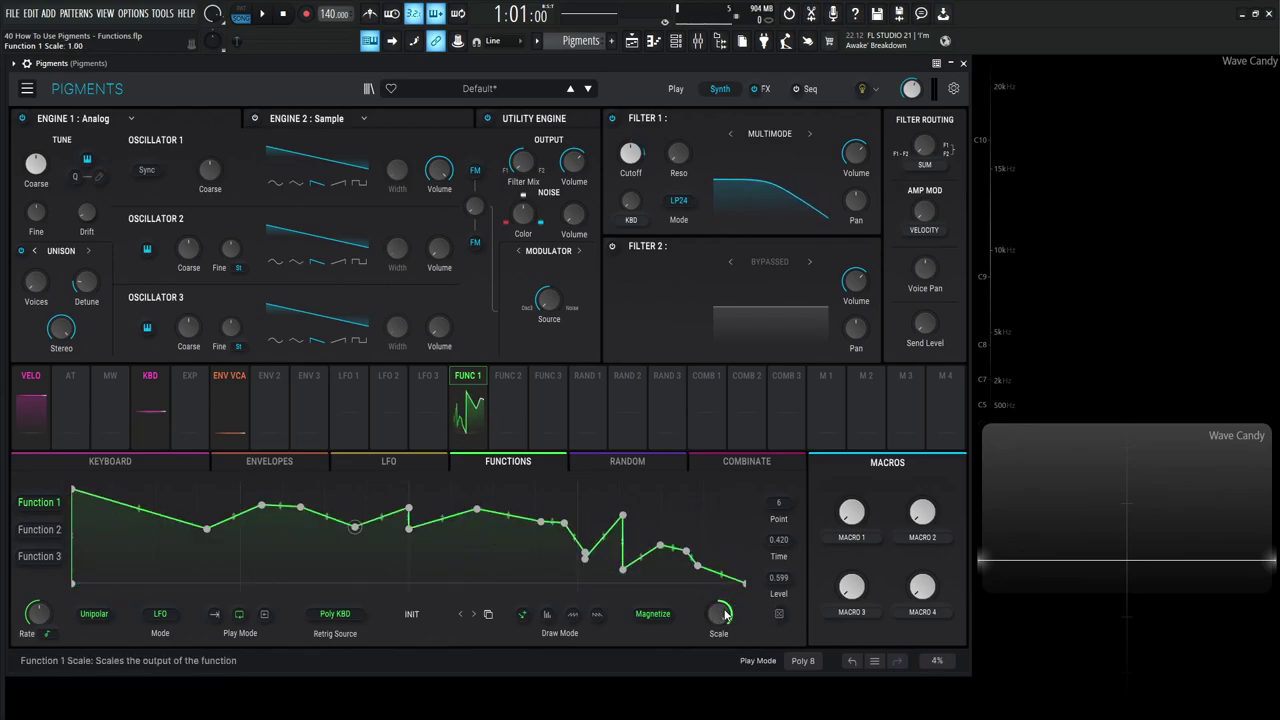
Reload Init on Function 1, add five zigzag points, and move the middle peak to time 0.494 and level 0.908
left_click(411, 613)
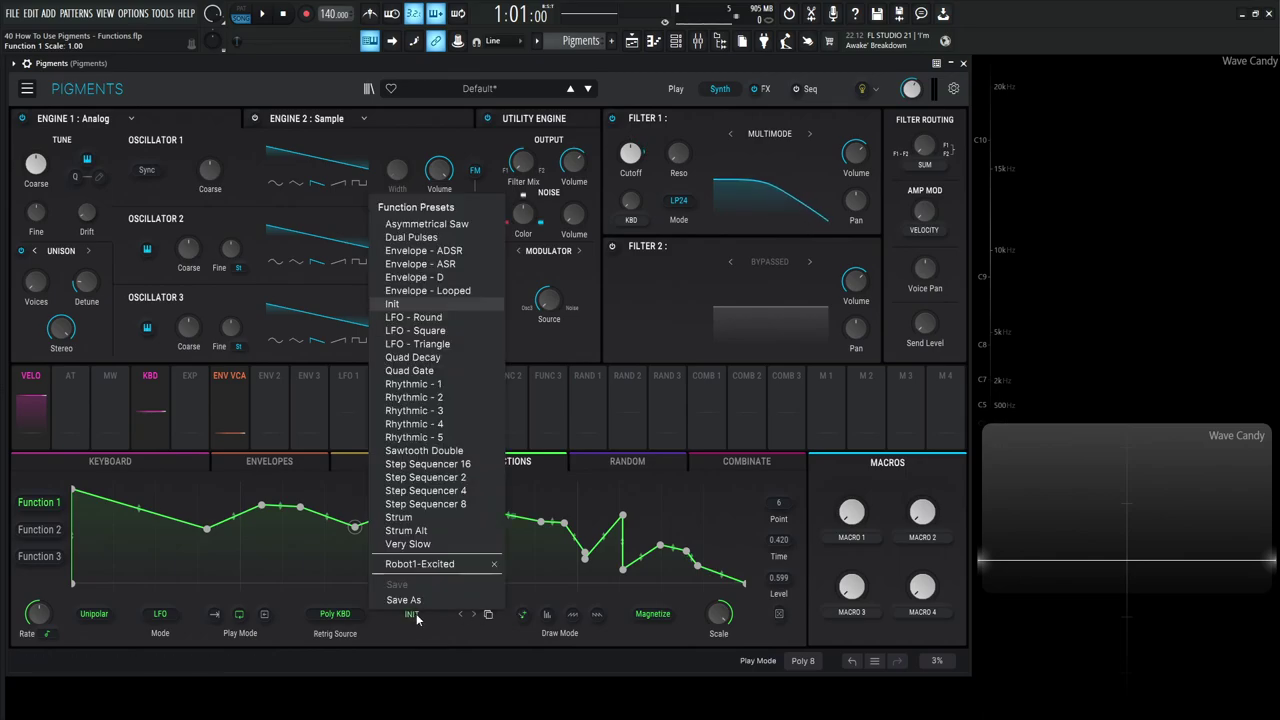
left_click(393, 304)
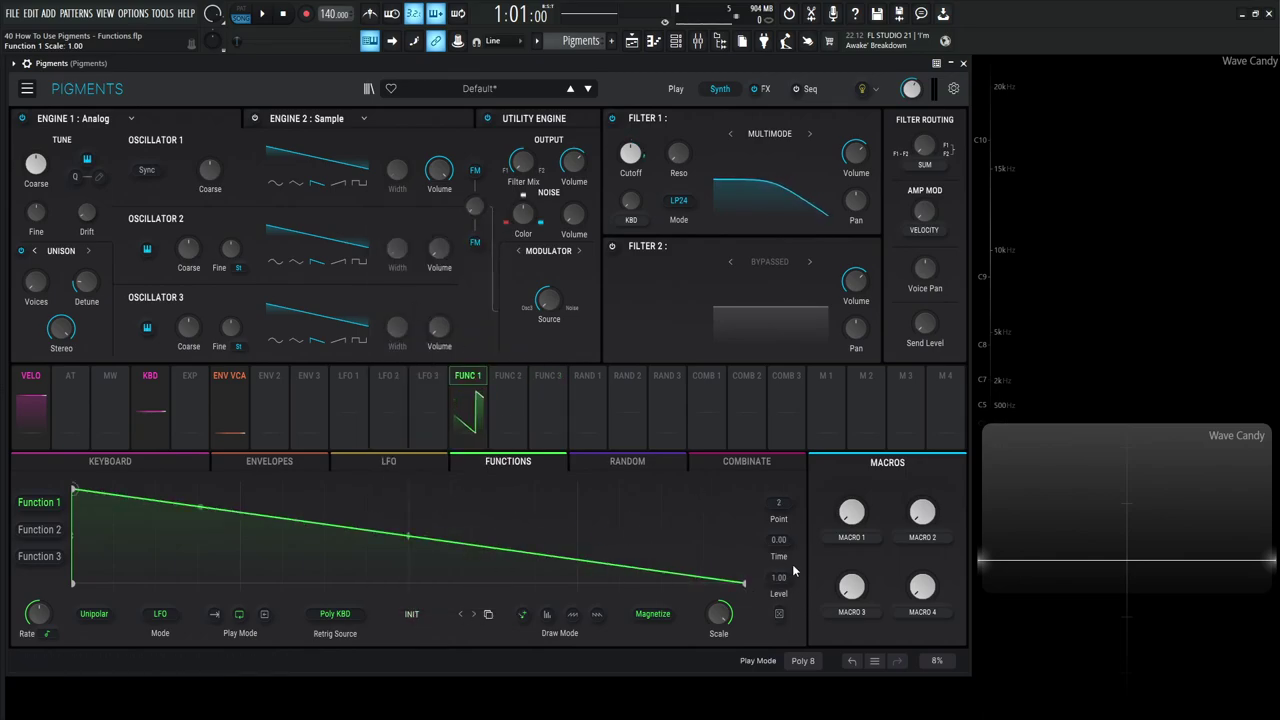
left_click(128, 502)
left_click(315, 550)
left_click(399, 515)
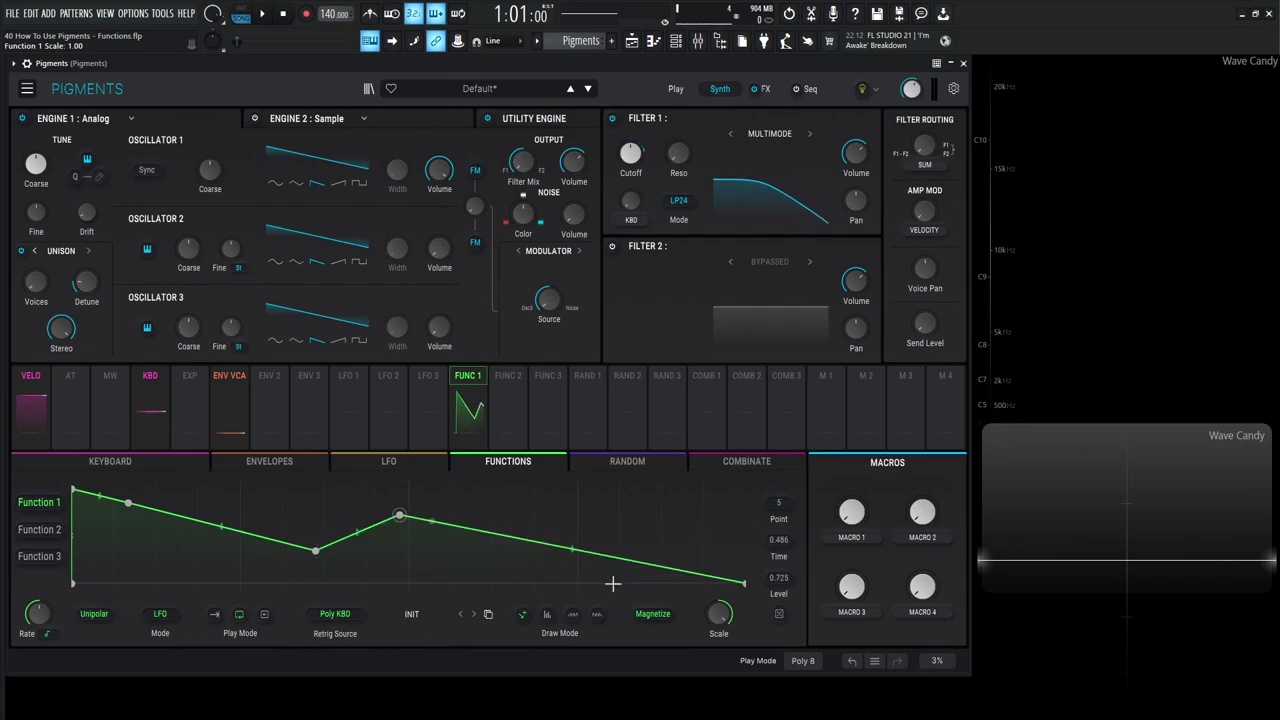
left_click(619, 582)
left_click(661, 538)
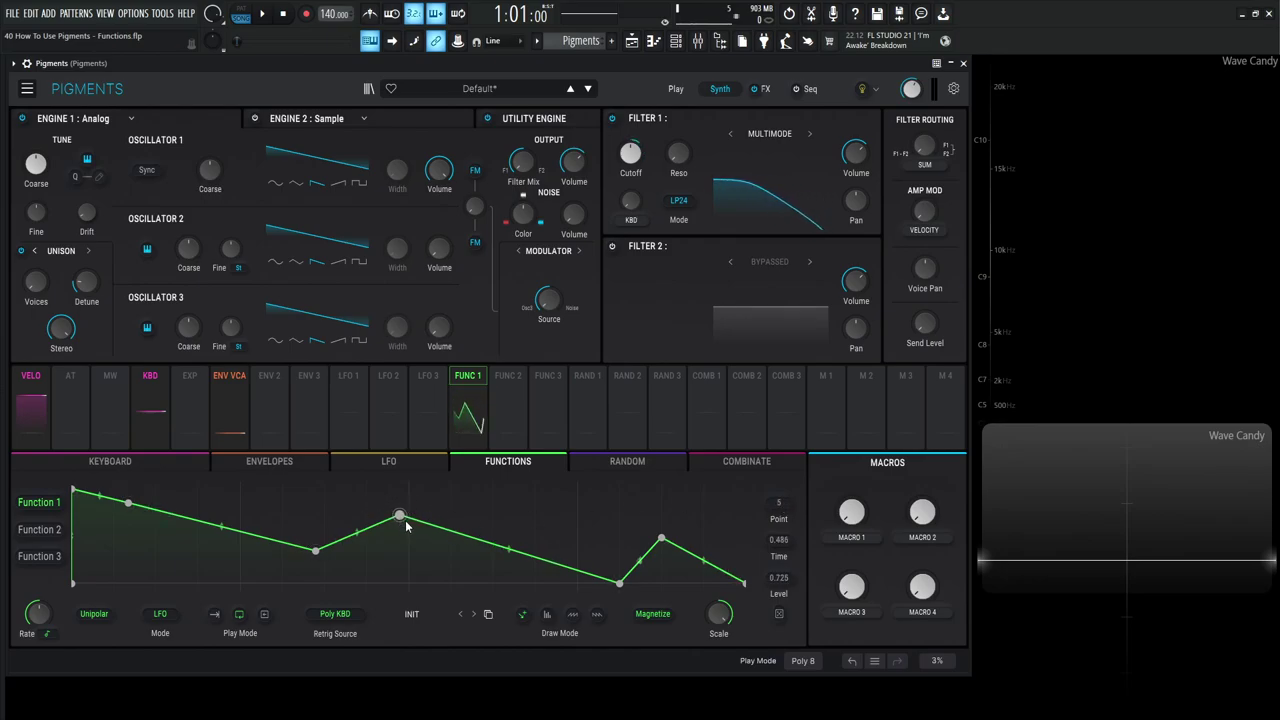
mouse_move(786, 540)
left_mouse_down()
mouse_move(779, 630)
mouse_move(779, 545)
mouse_move(778, 578)
mouse_move(776, 563)
left_mouse_up()
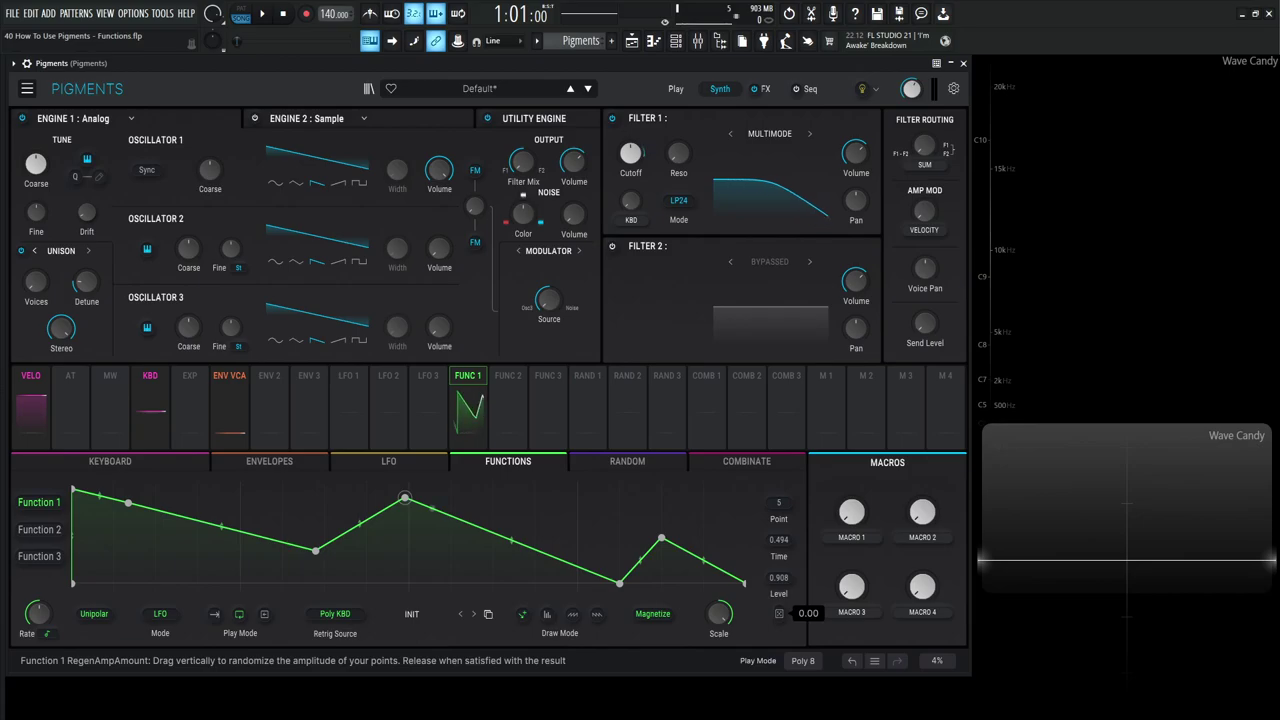
Randomize the amplitude of Function 1's points repeatedly and step back through the latest randomizations with undo
left_click_drag(779, 613, 779, 569)
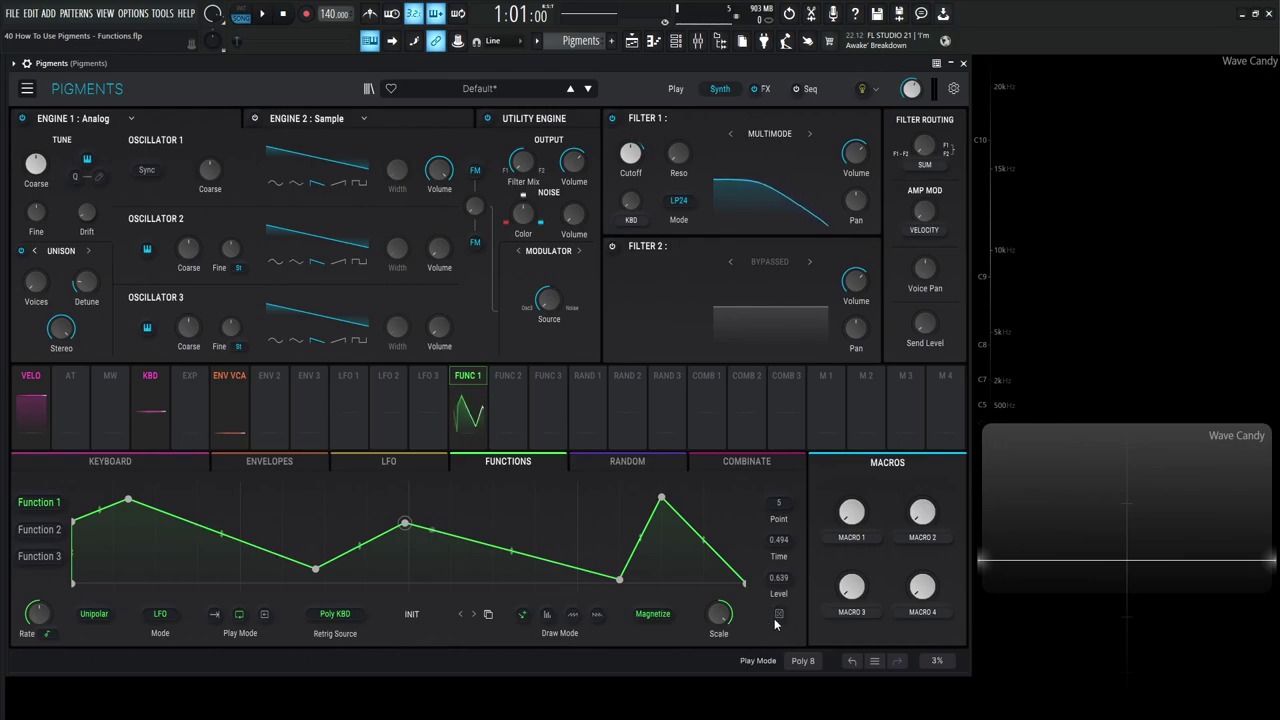
left_click_drag(779, 614, 779, 582)
left_click(853, 663)
left_click(853, 663)
left_click(853, 663)
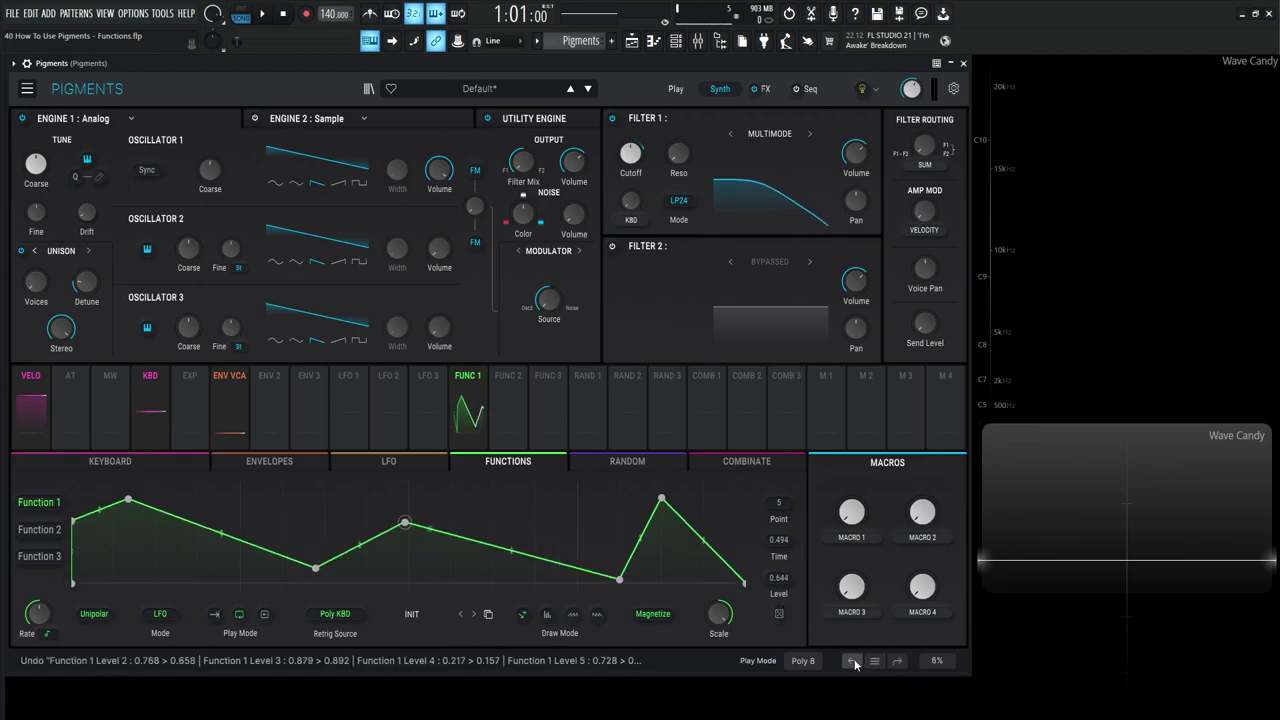
Randomize Function 1's point amplitudes once more, undo that randomization, and reload the Init preset
left_click_drag(779, 613, 779, 605)
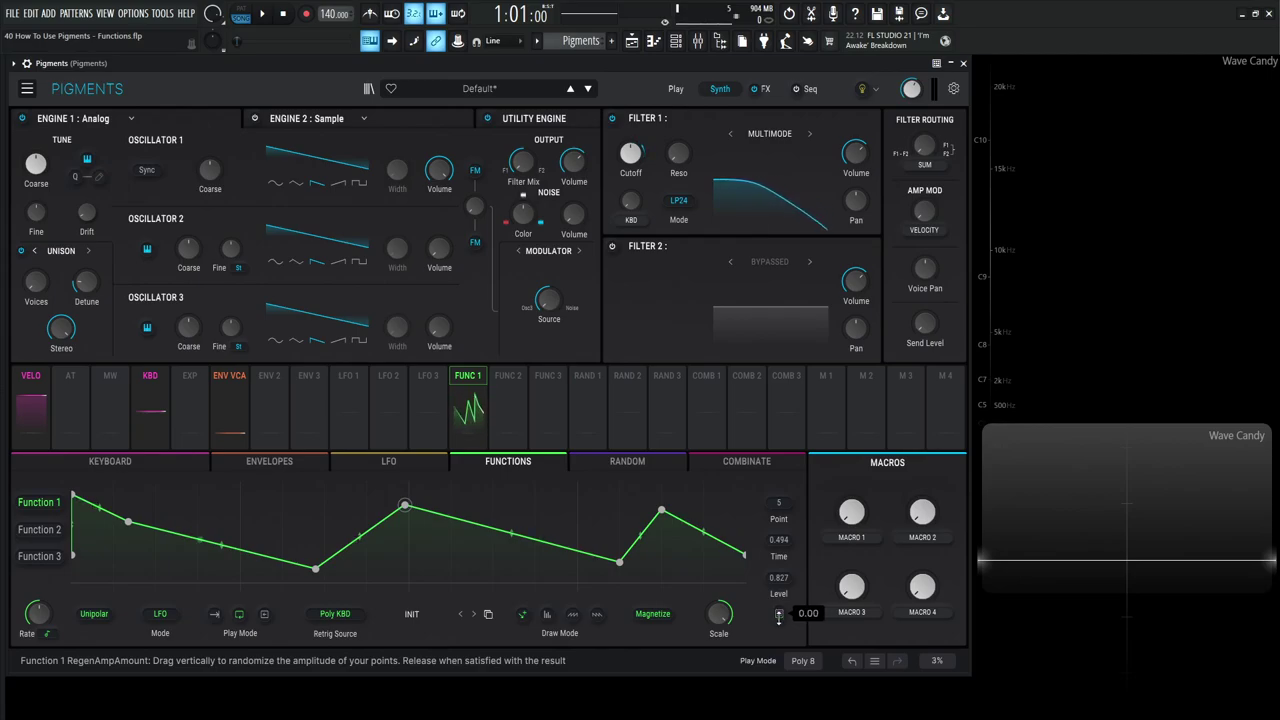
left_click(851, 660)
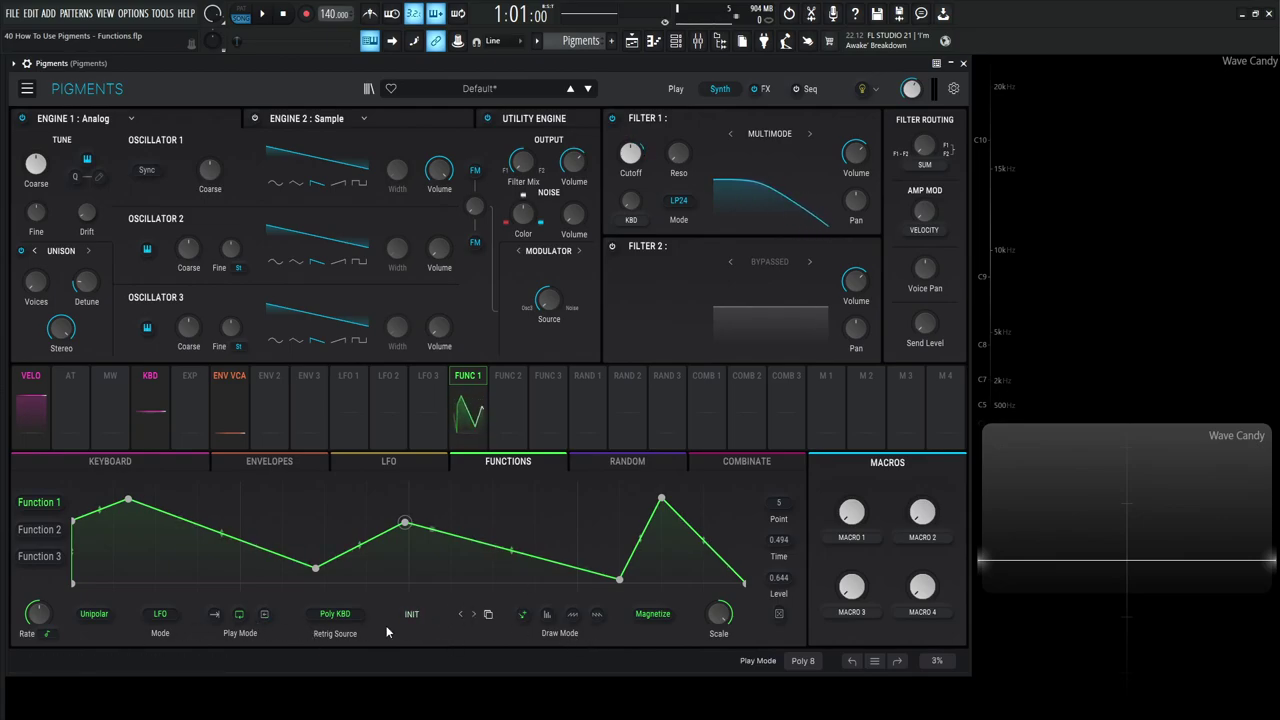
left_click(411, 614)
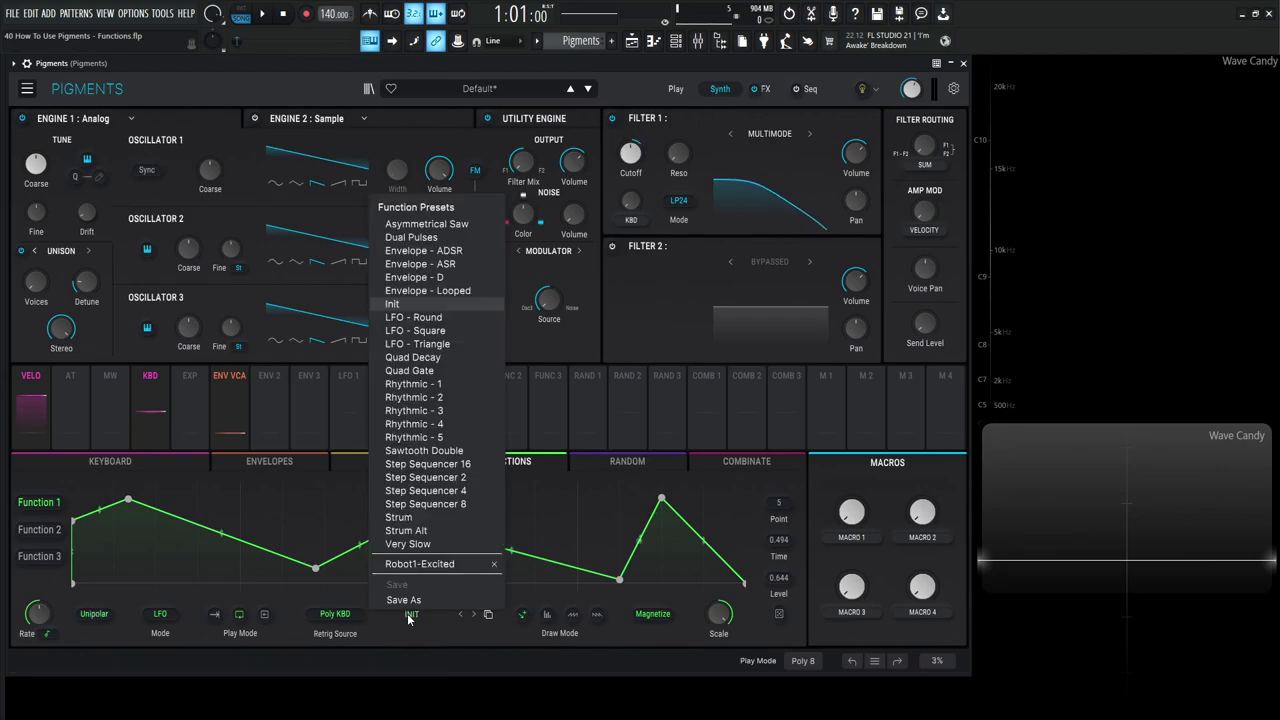
left_click(392, 303)
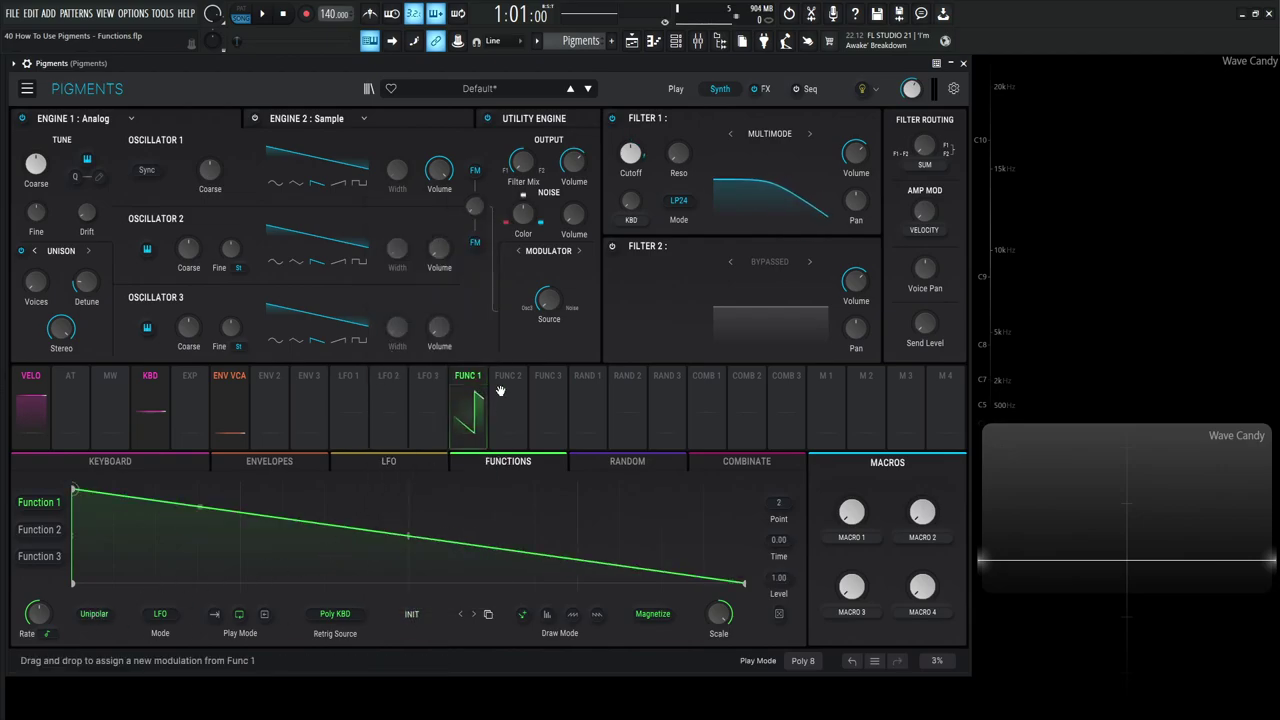
Play notes while switching Function 1's output between unipolar and bipolar, leaving it on Bipolar
key("v")
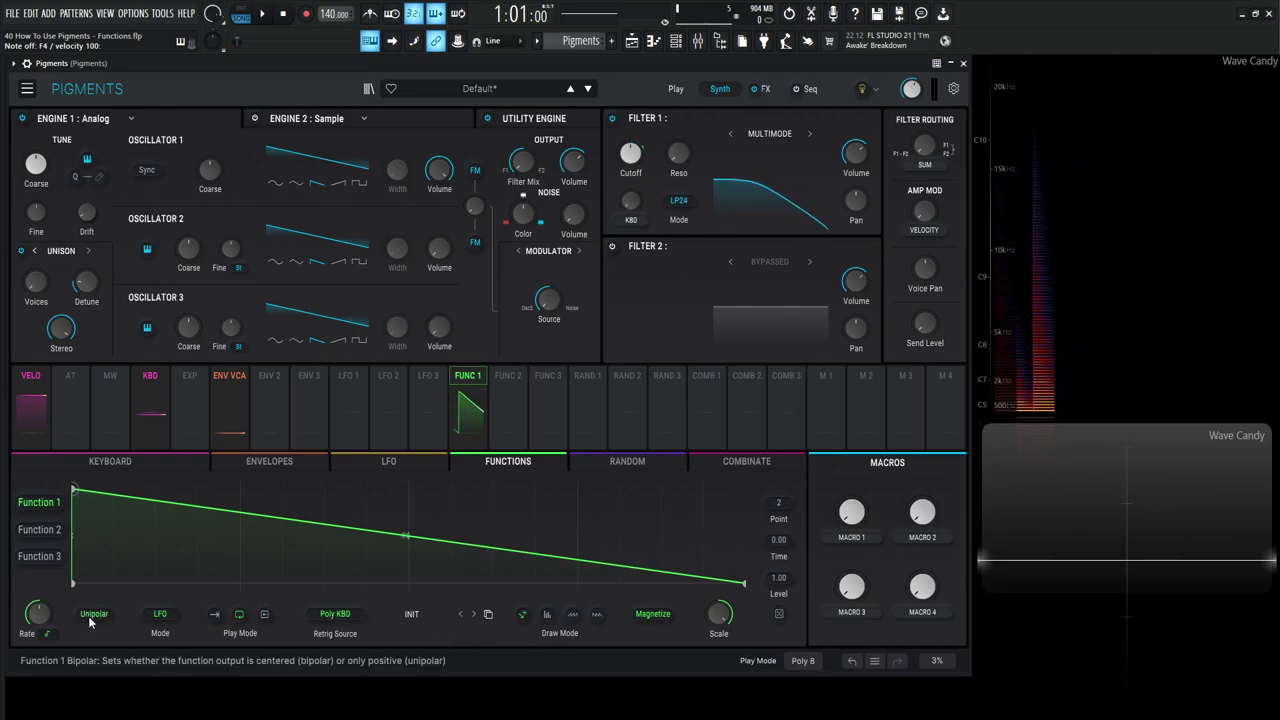
left_click(93, 614)
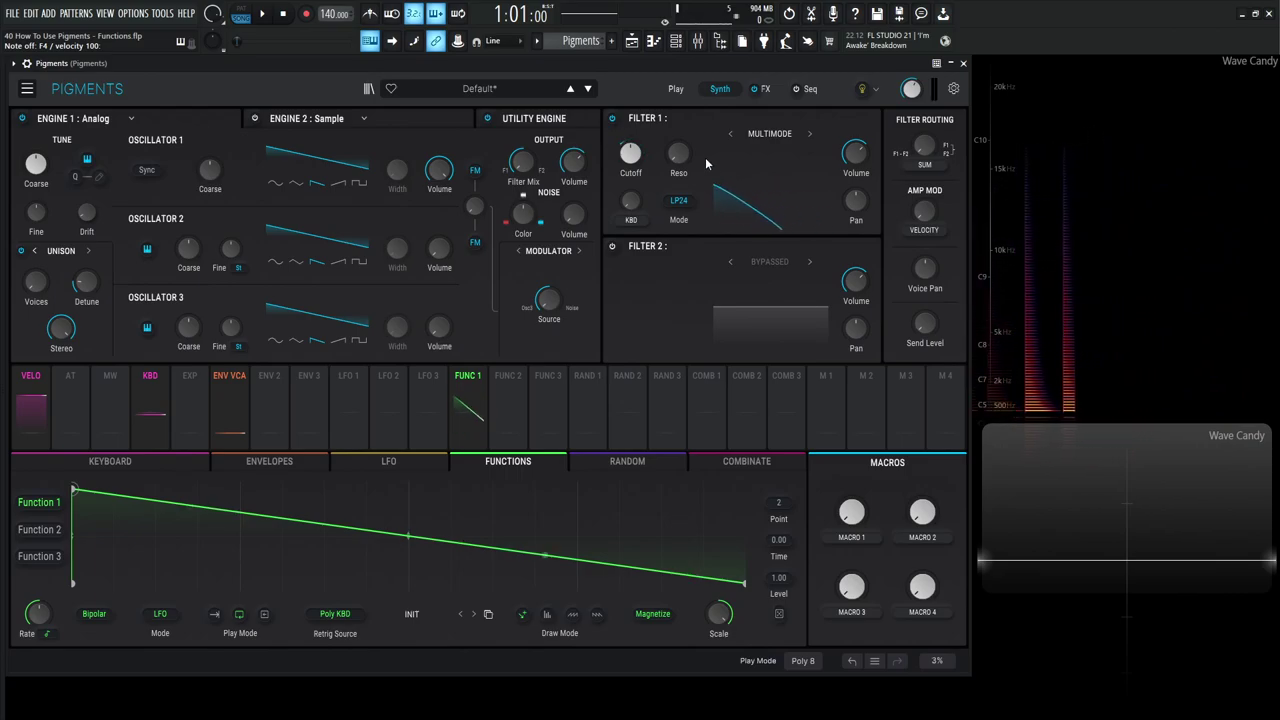
left_click(105, 620)
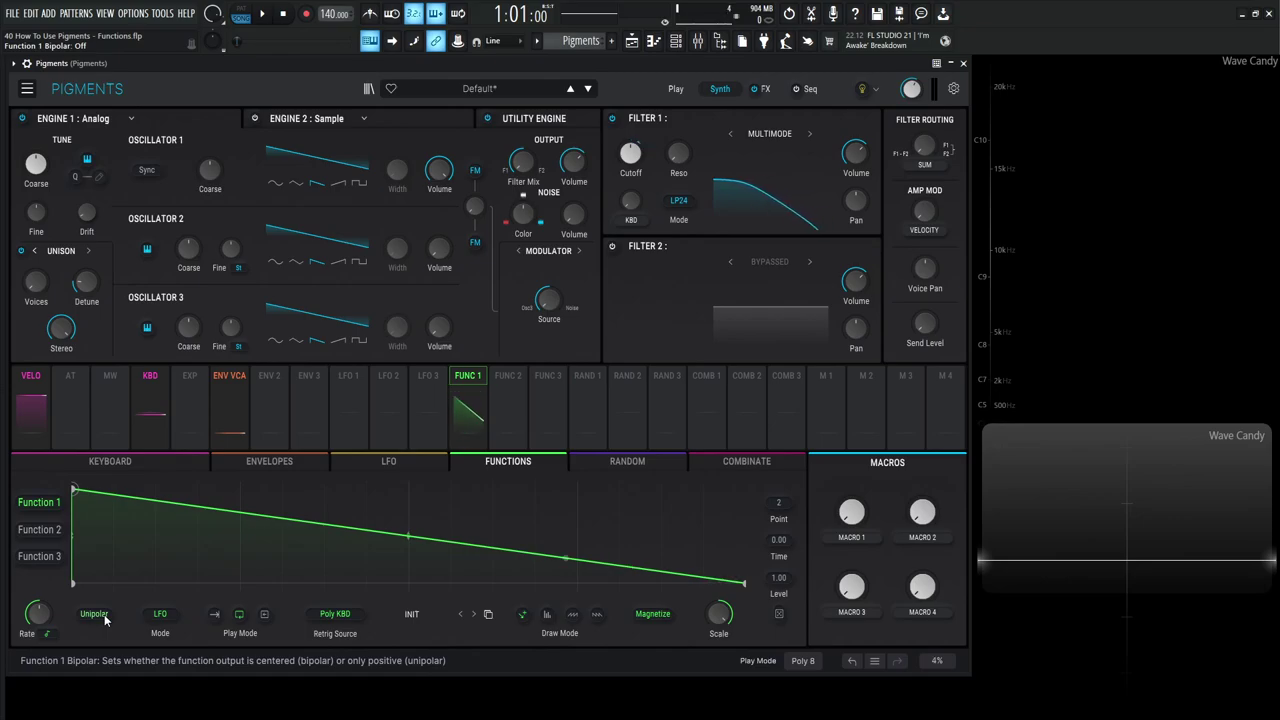
left_click(105, 620)
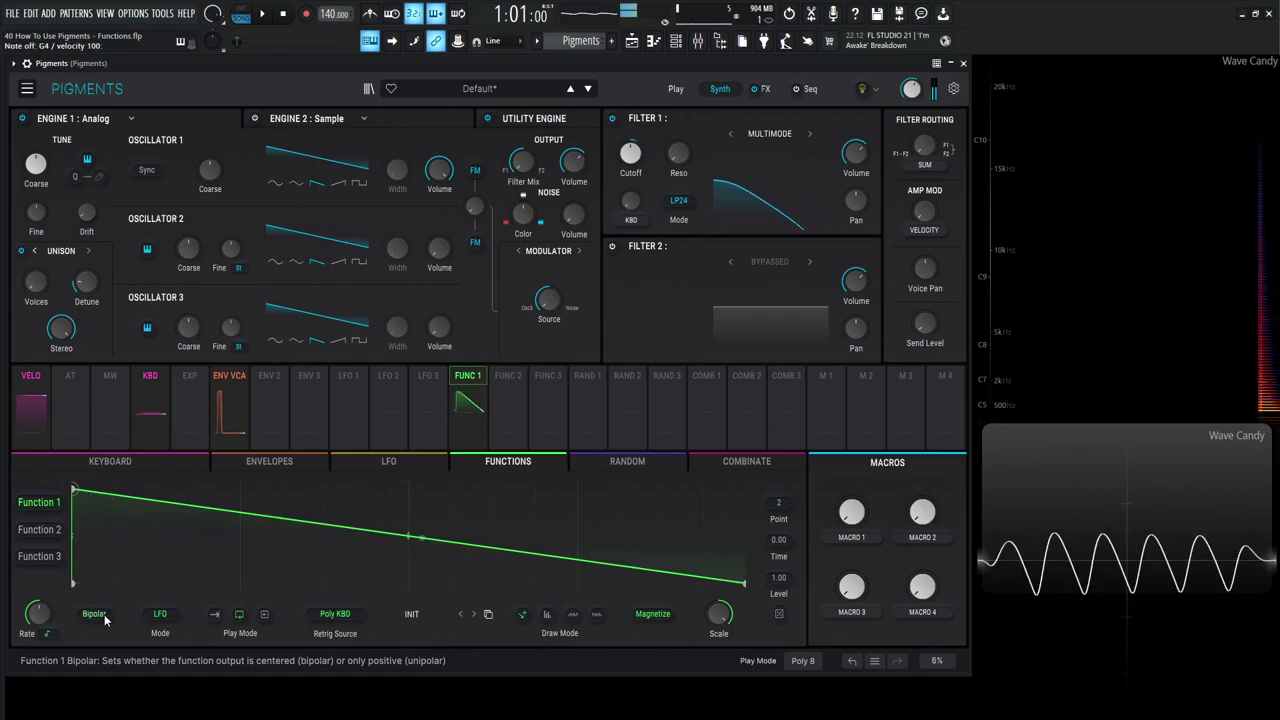
key("v")
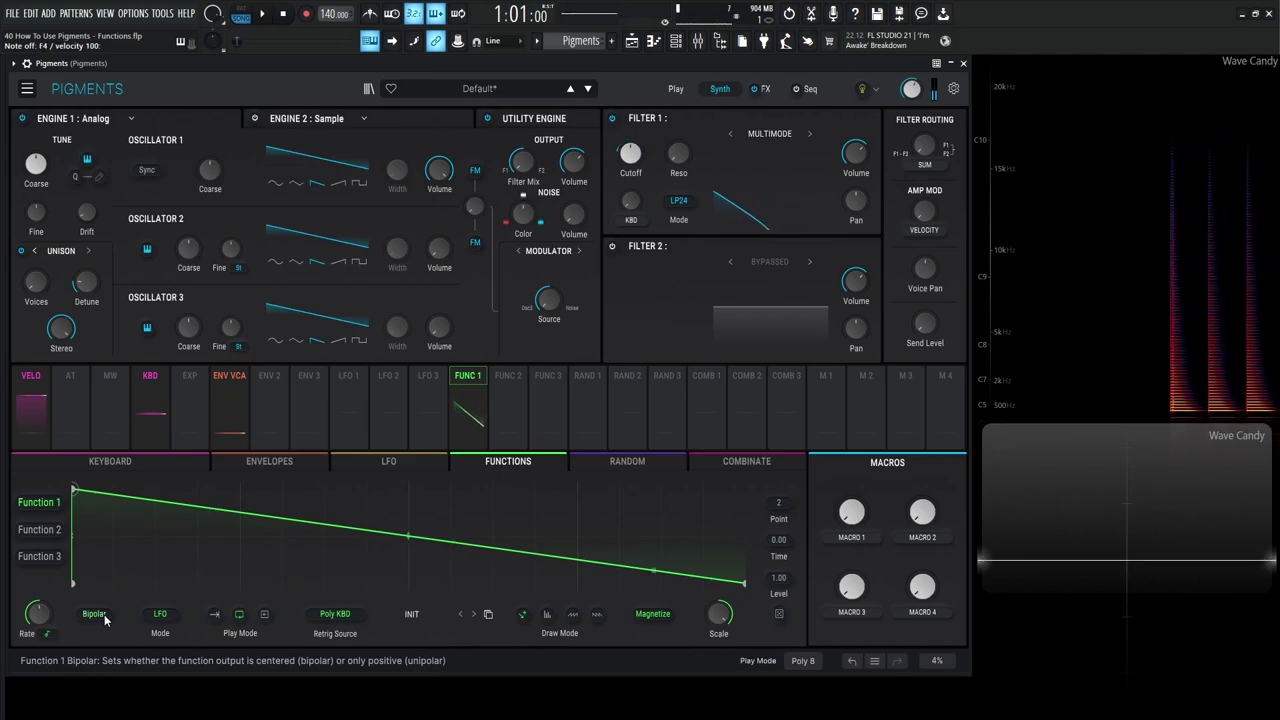
left_click(105, 620)
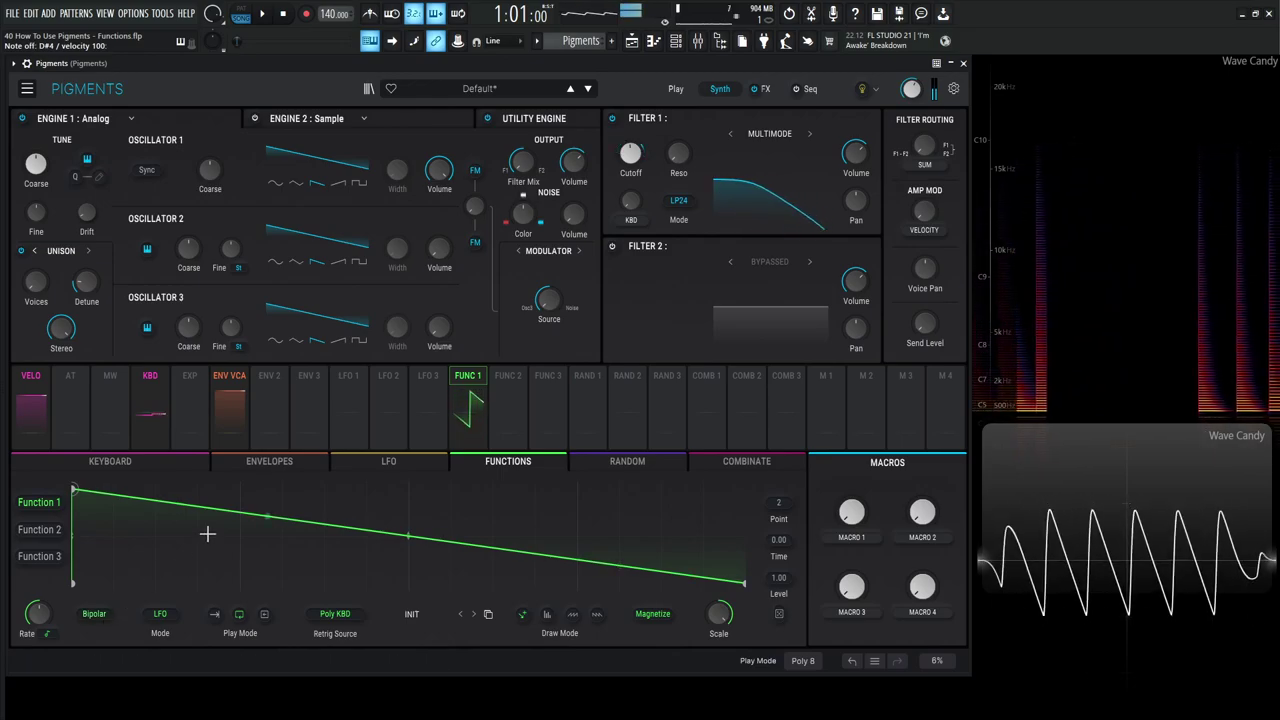
Raise Function 1's Rate and compare unipolar with bipolar output again, finishing on Bipolar
left_click_drag(38, 613, 38, 609)
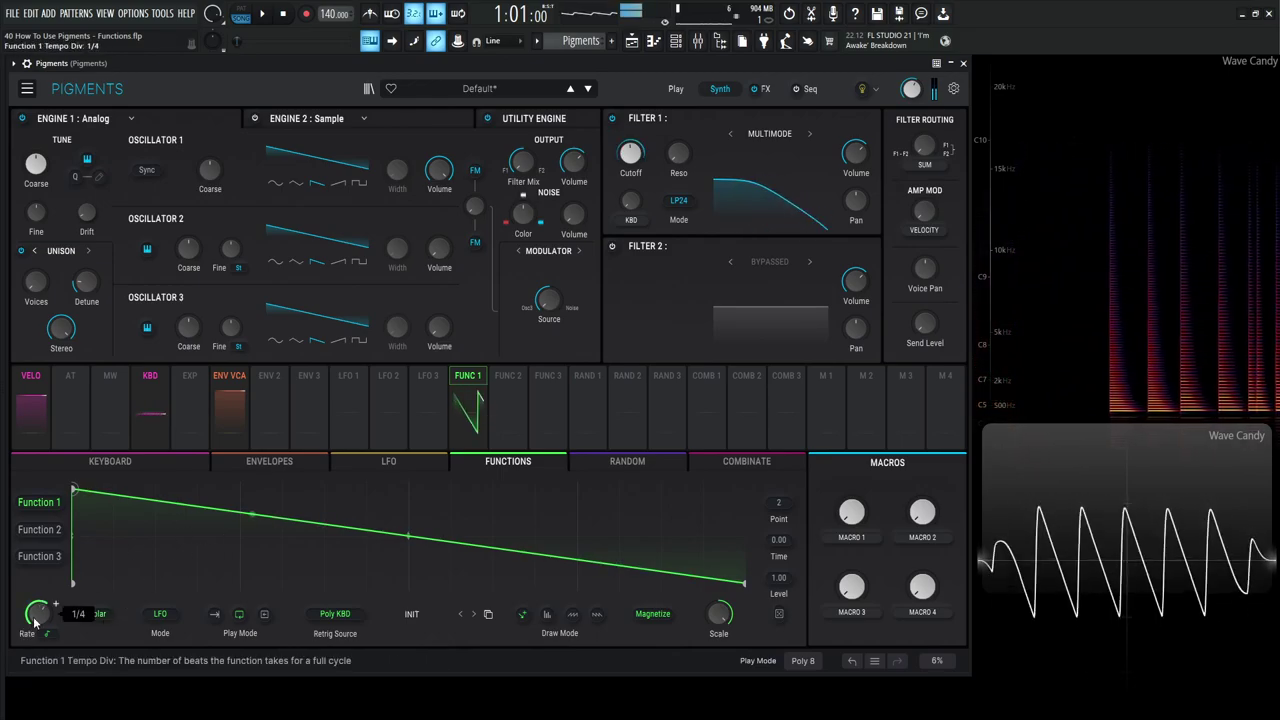
left_click(94, 615)
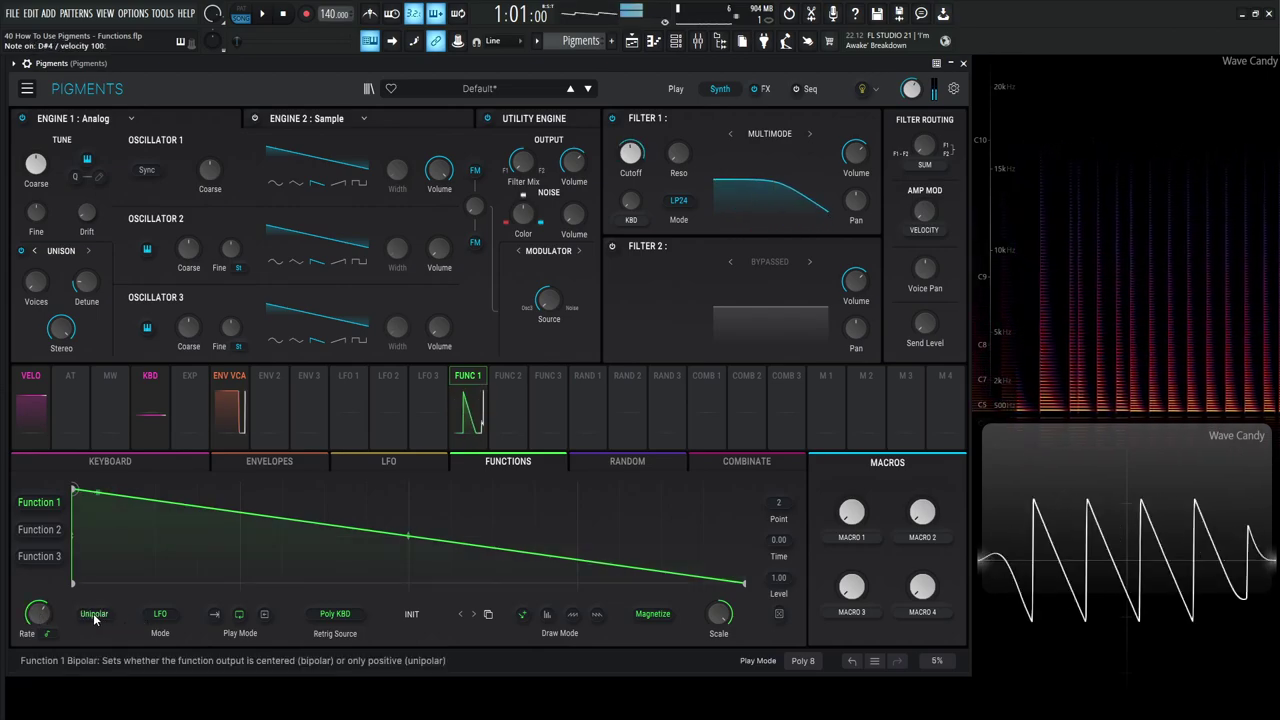
left_click(94, 615)
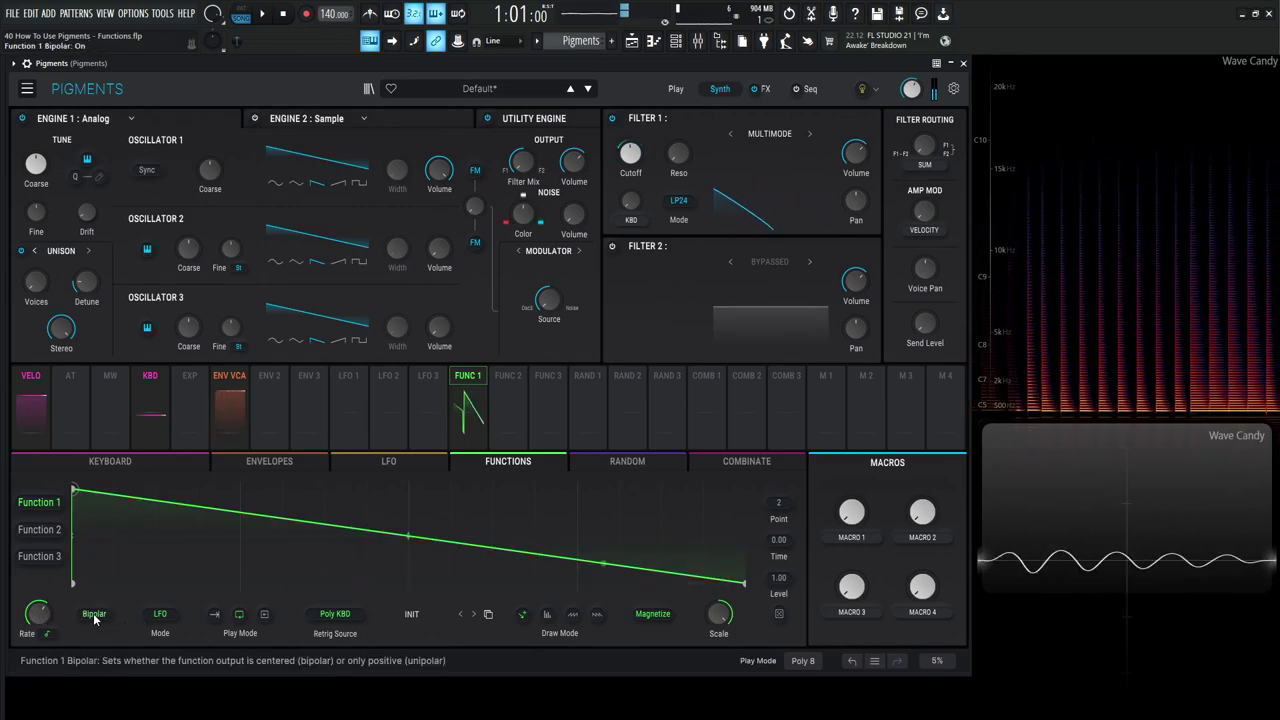
left_click(94, 615)
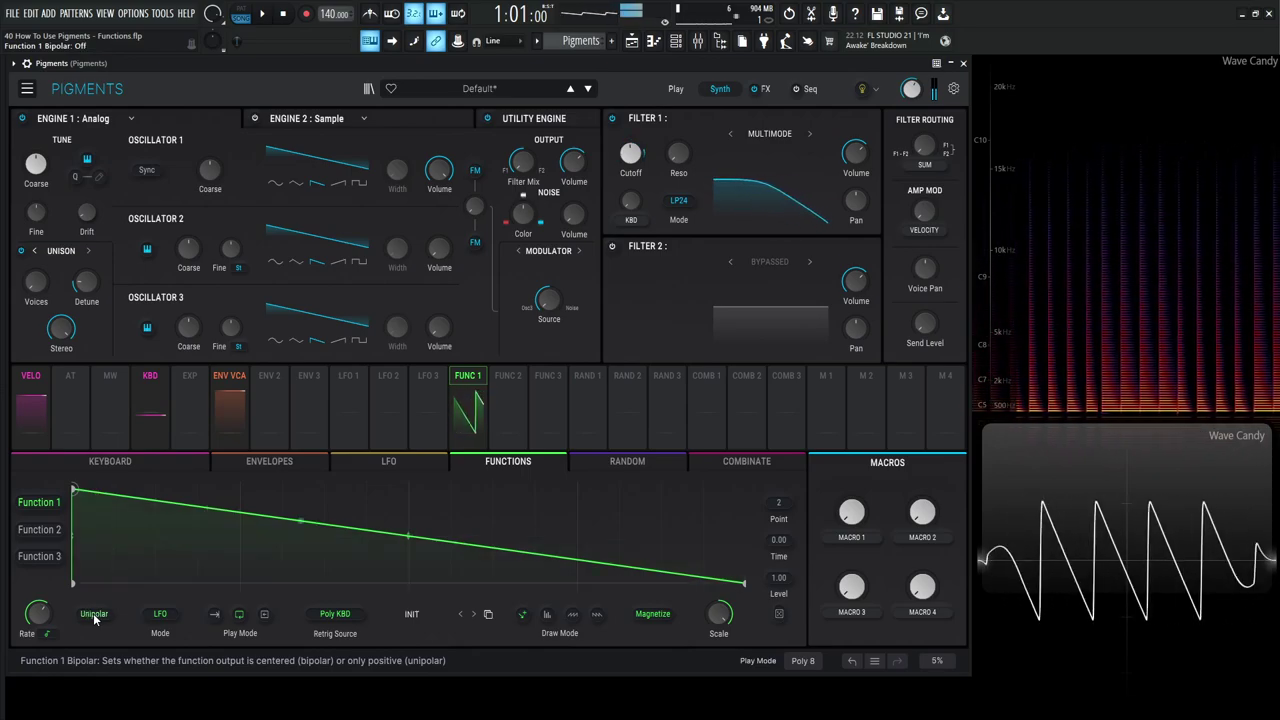
left_click(94, 615)
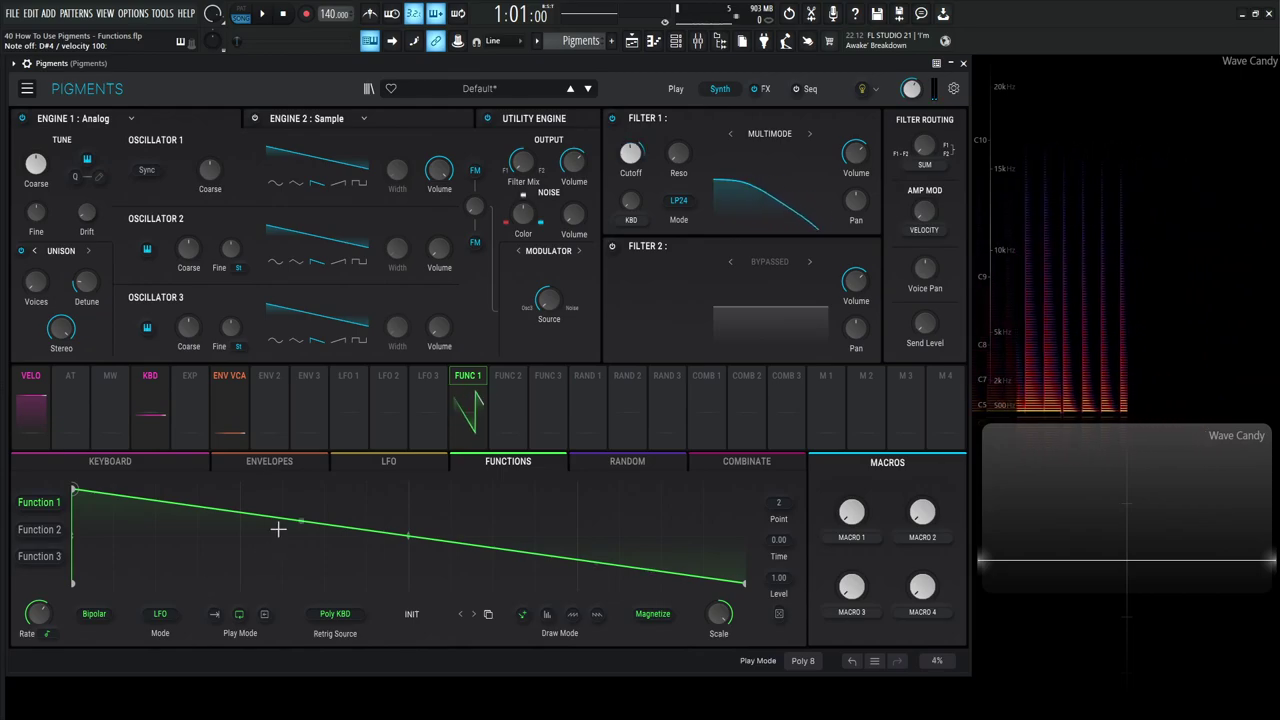
Reload Init on Function 1 and change it to Envelope mode with unipolar output
left_click(411, 614)
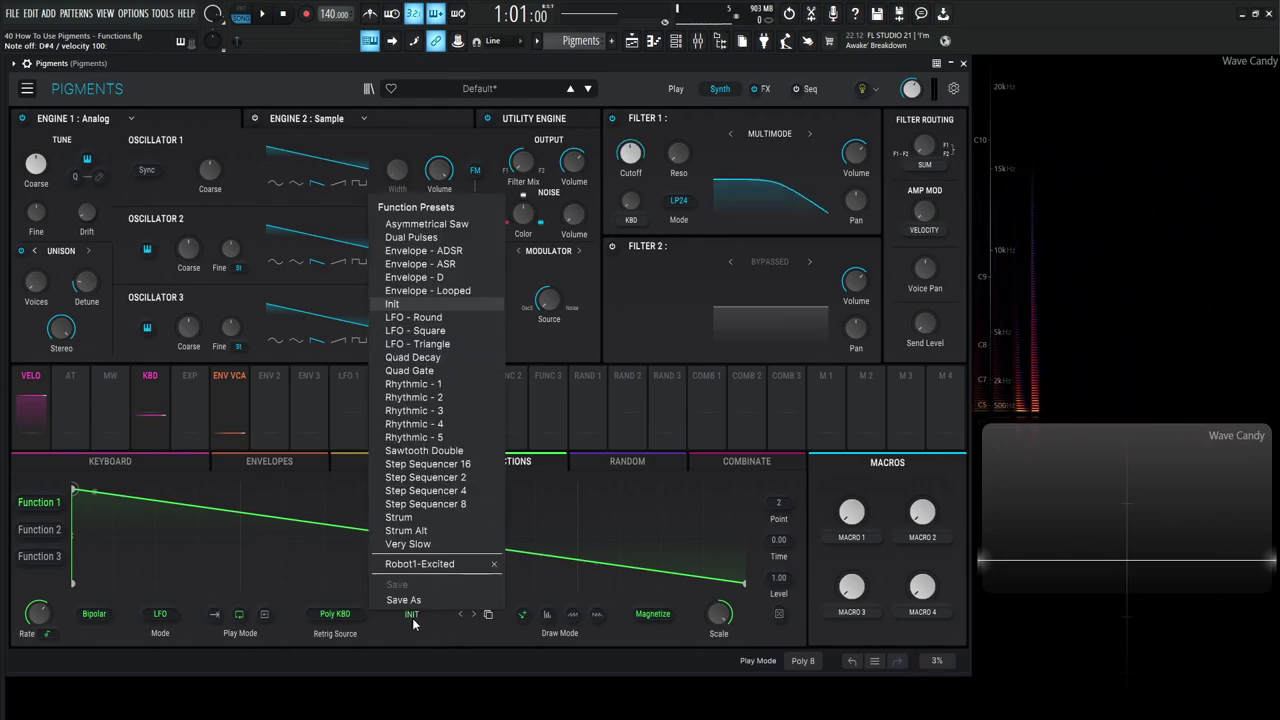
left_click(399, 304)
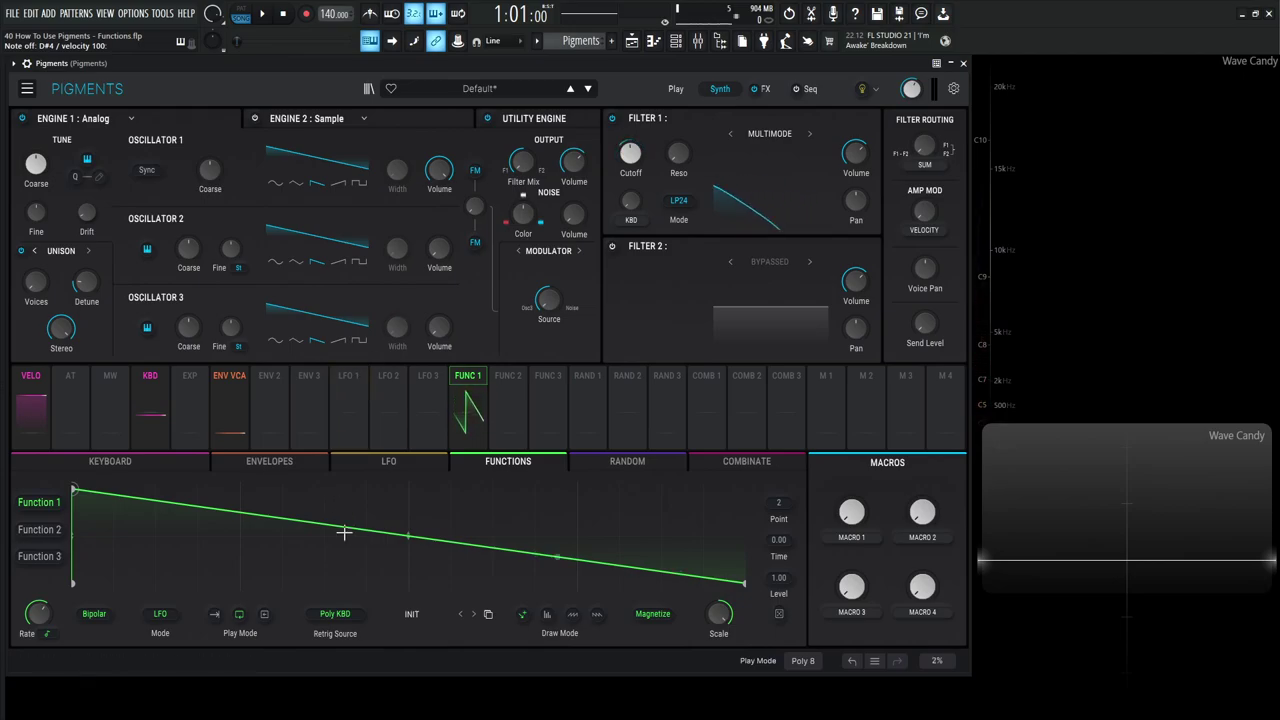
left_click(162, 616)
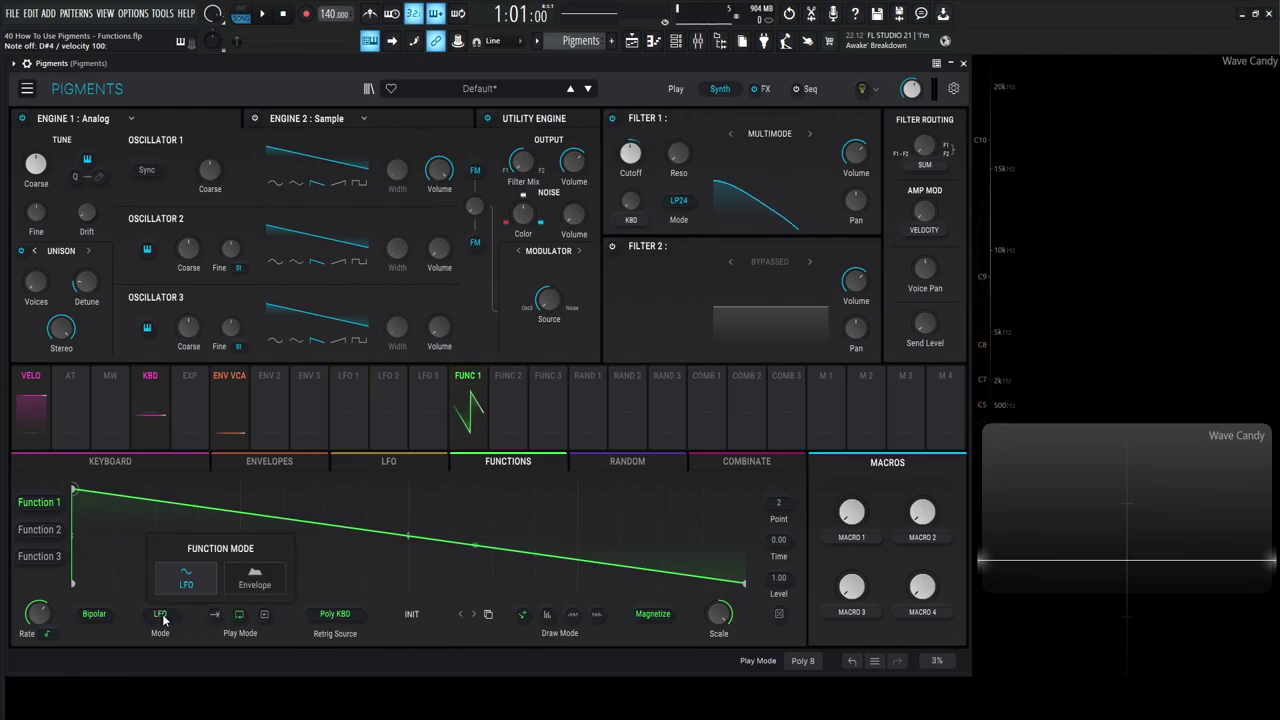
left_click(255, 578)
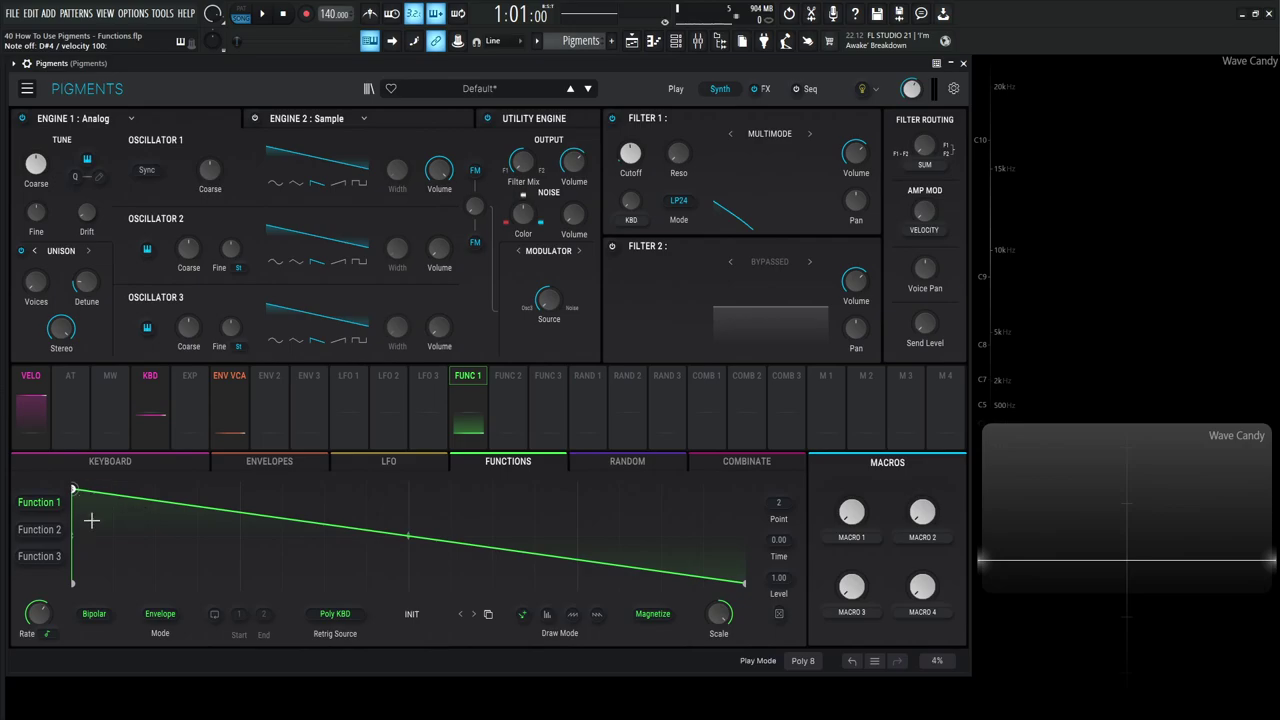
left_click(95, 614)
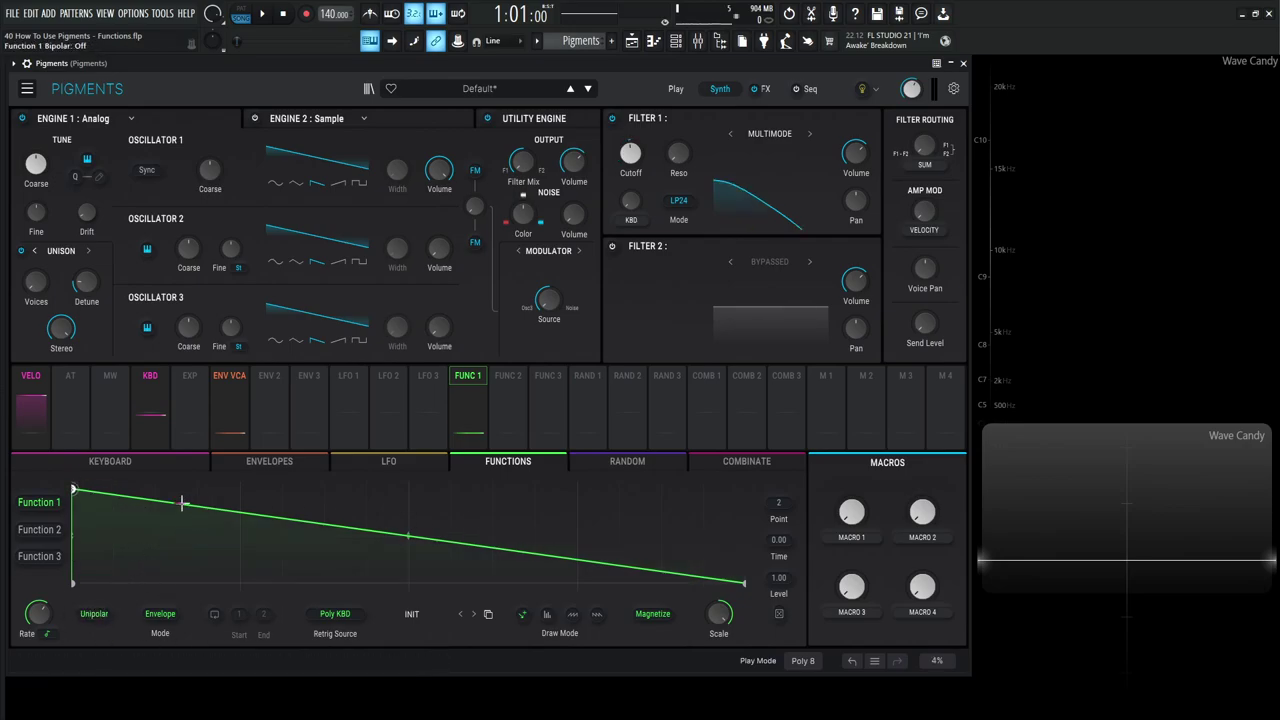
Move Function 1's peak point to time 0.125 at level 1.00 and play repeated notes to audition the envelope
left_click_drag(73, 490, 156, 488)
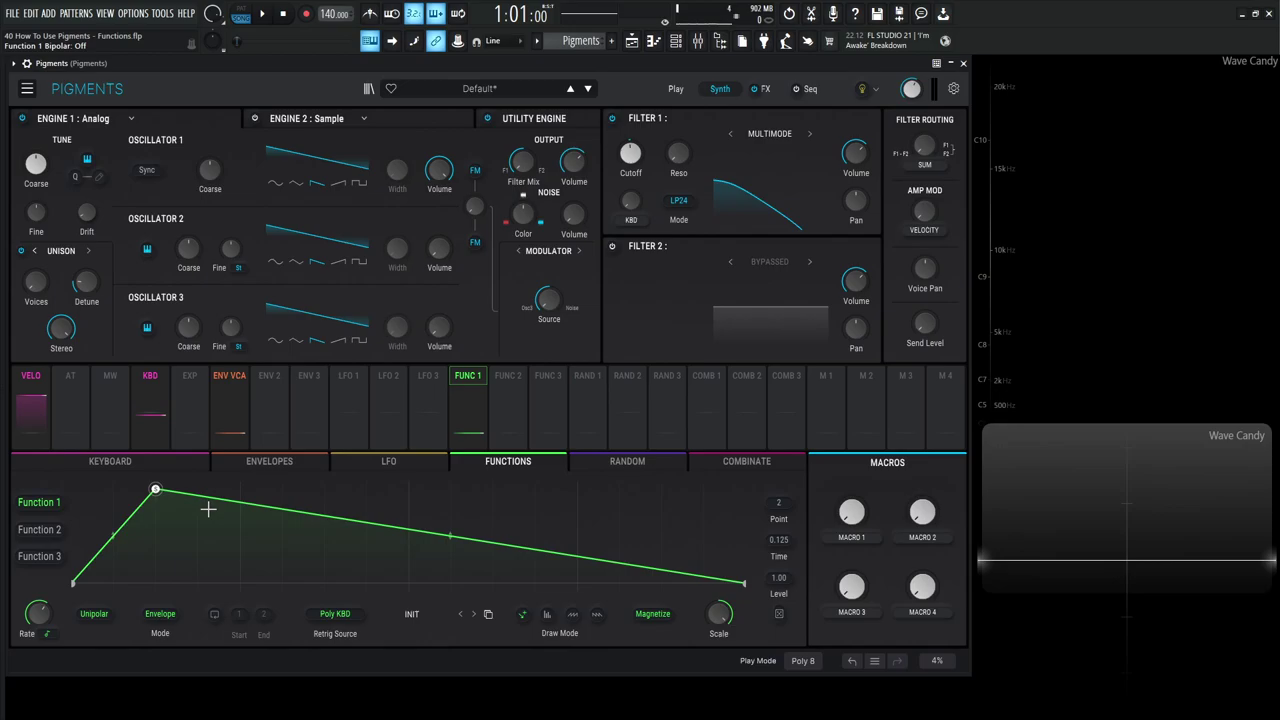
key("b")
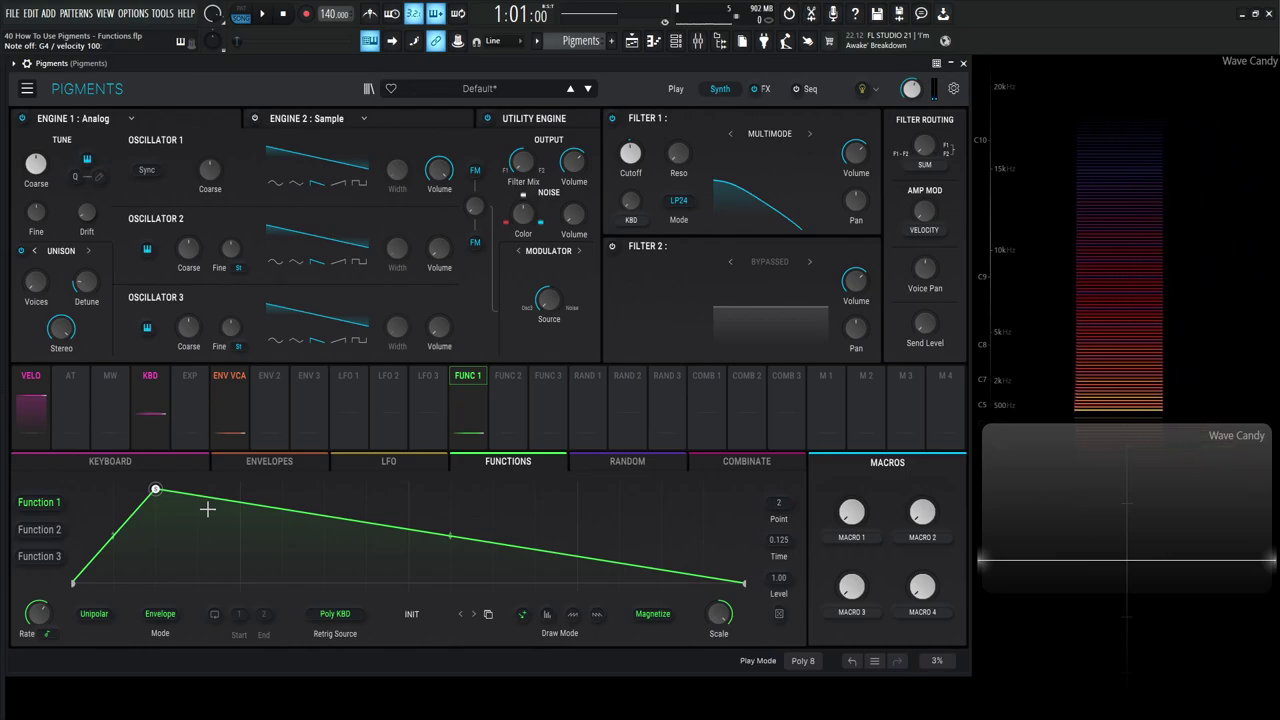
key("b")
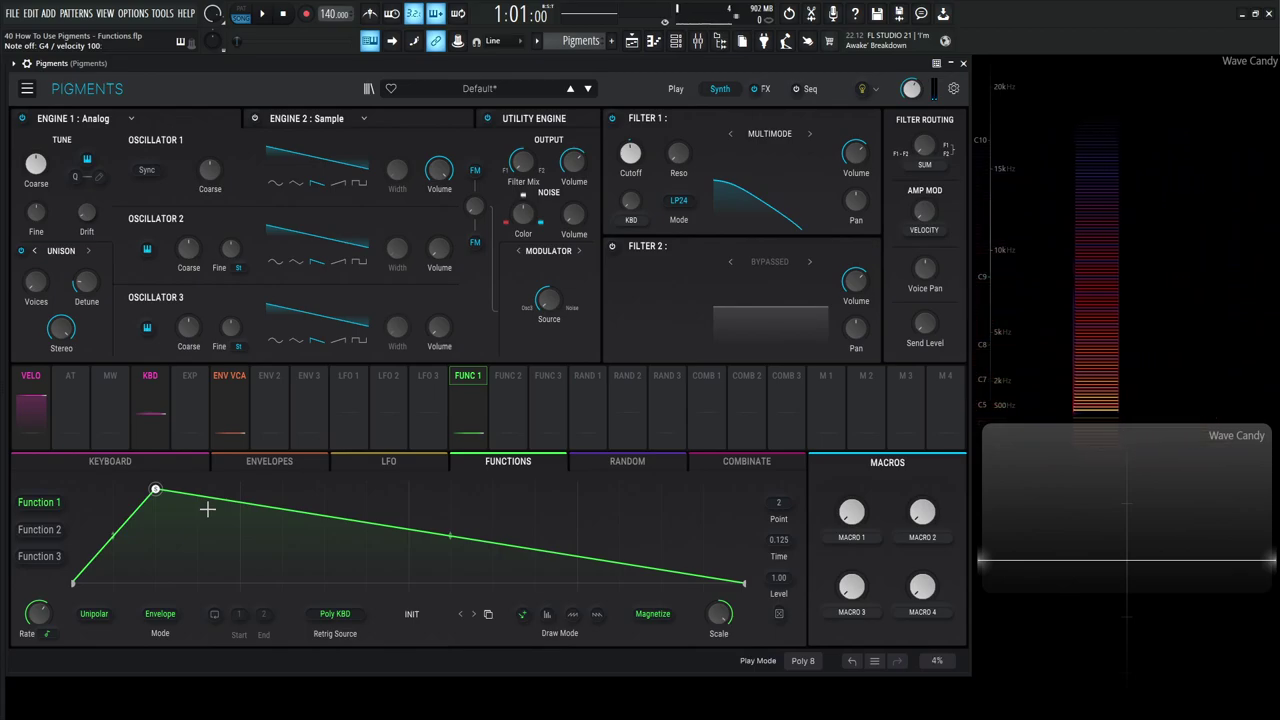
key("b")
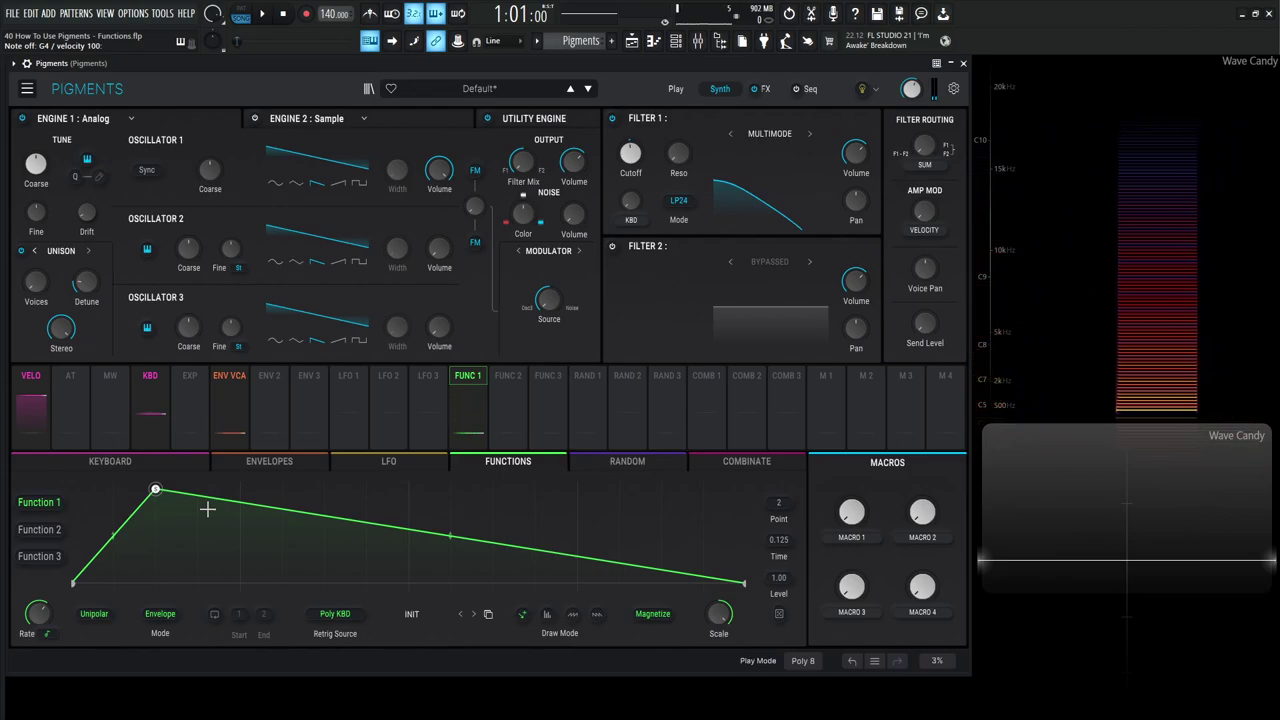
key("b")
key("b")
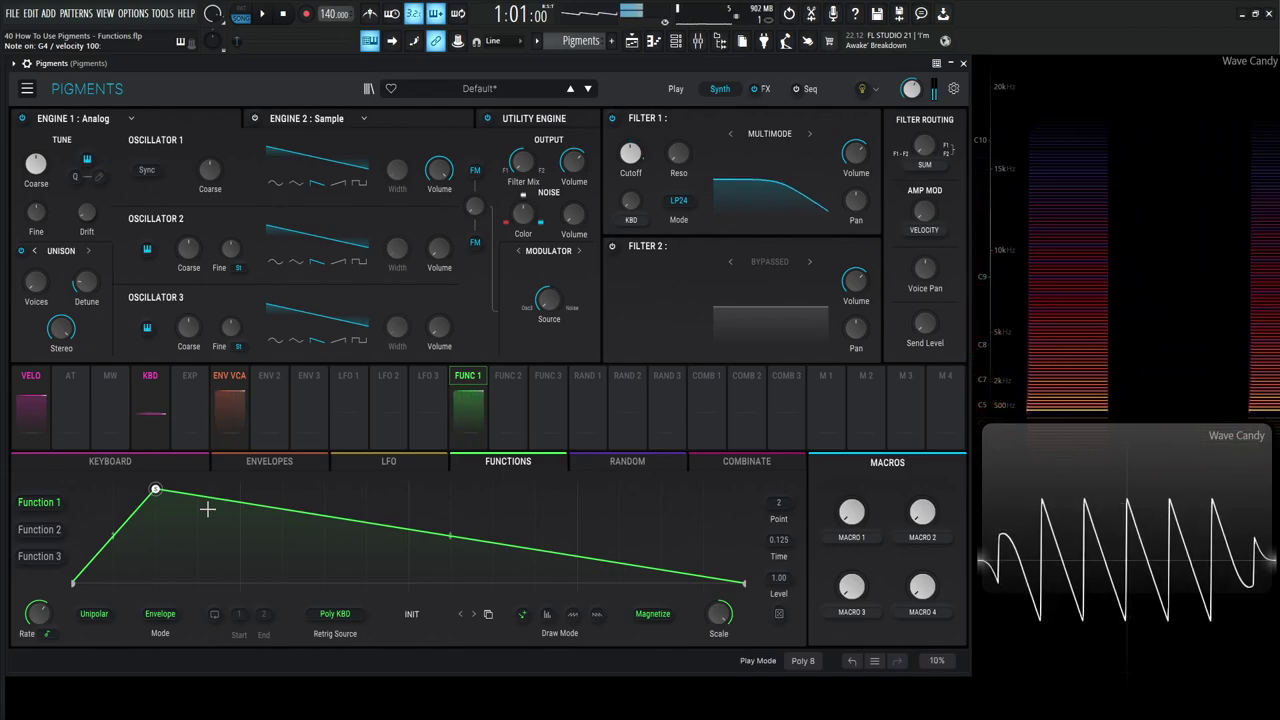
key("b")
key("b")
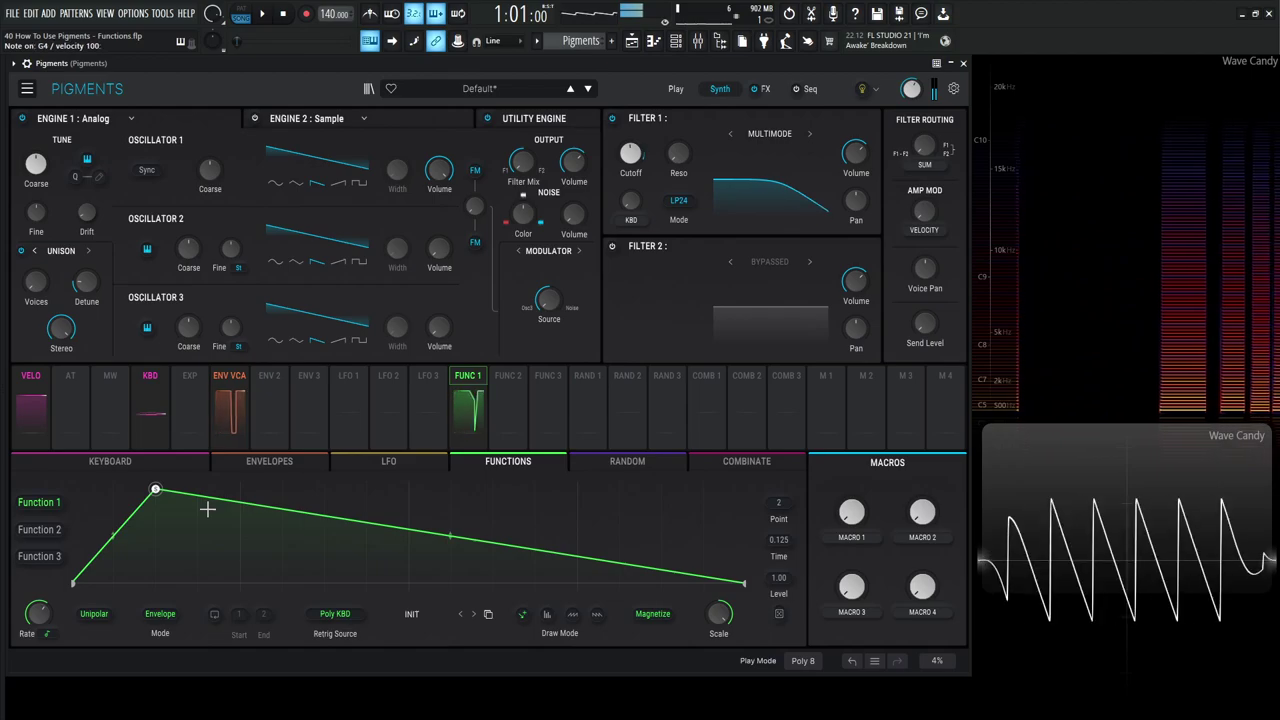
key("j")
key("d")
key("d")
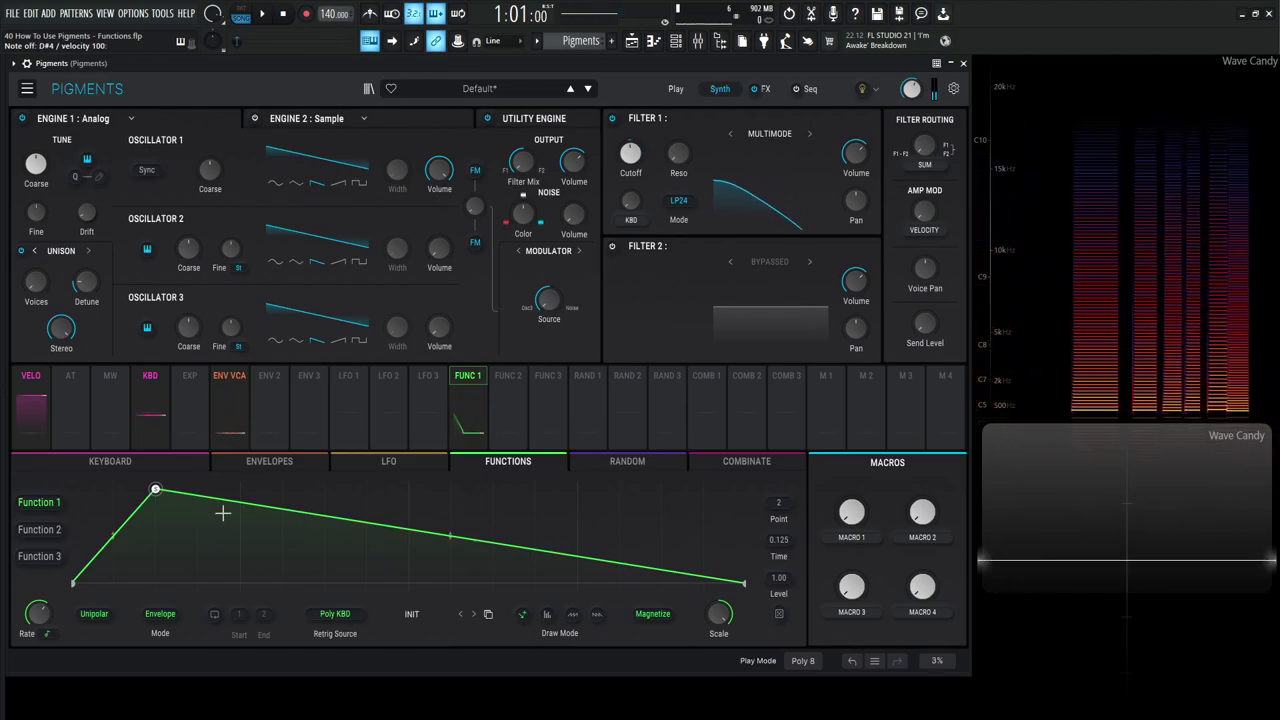
Add nine points around Function 1's sustain point to form an irregular envelope, and move the sustain point to time 0.351 and level 0.479
left_click_drag(155, 489, 324, 470)
left_click(156, 529)
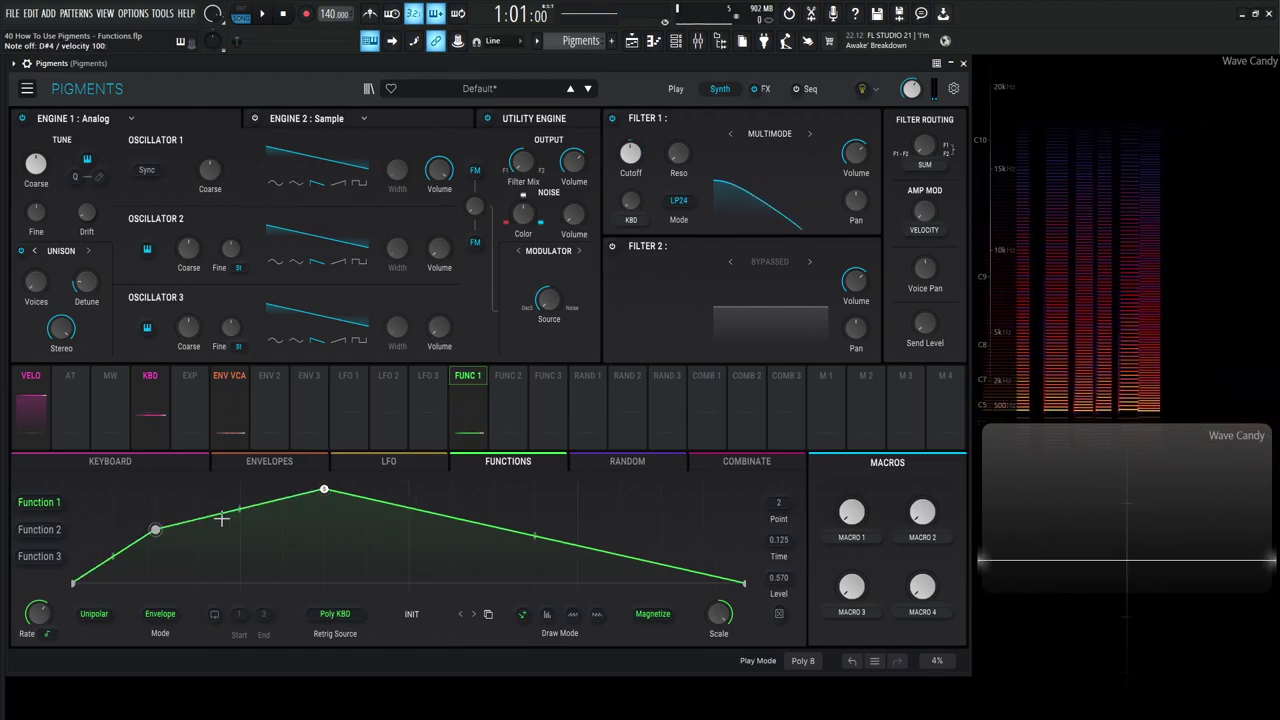
left_click(221, 499)
left_click(113, 525)
left_click(577, 496)
left_click(558, 555)
left_click(409, 523)
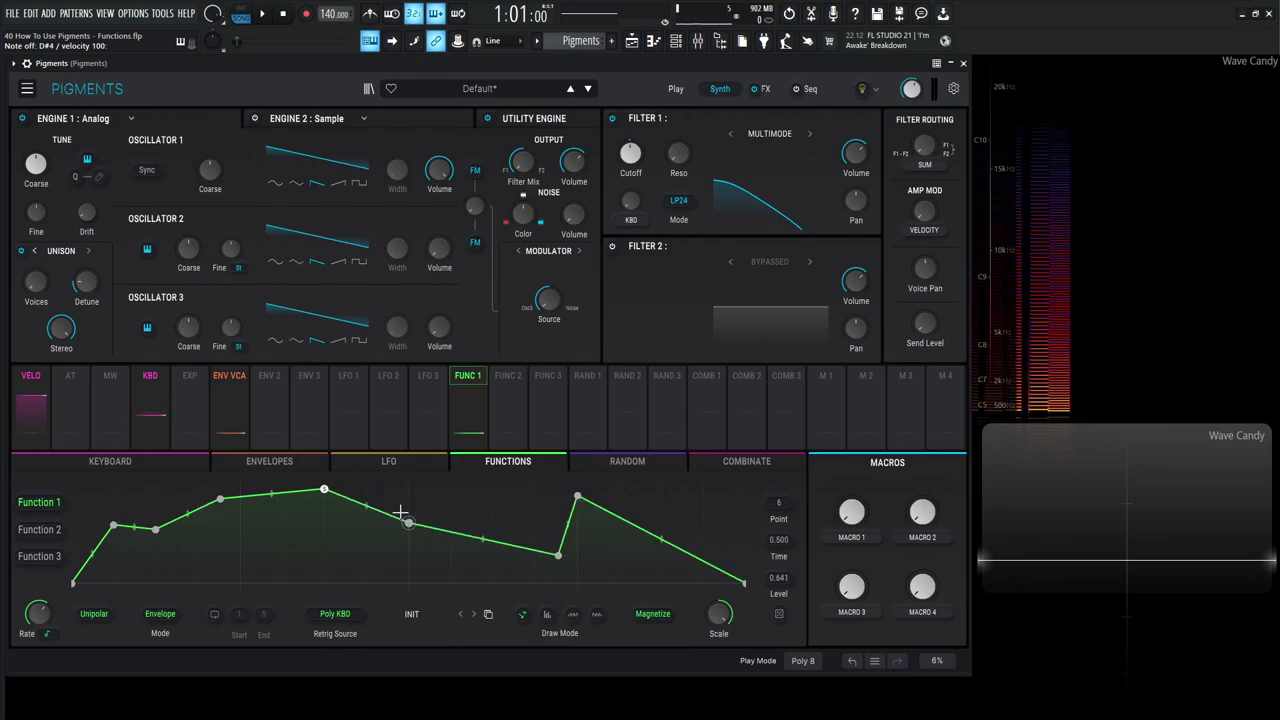
left_click(409, 508)
left_click_drag(660, 574, 676, 577)
left_click(704, 521)
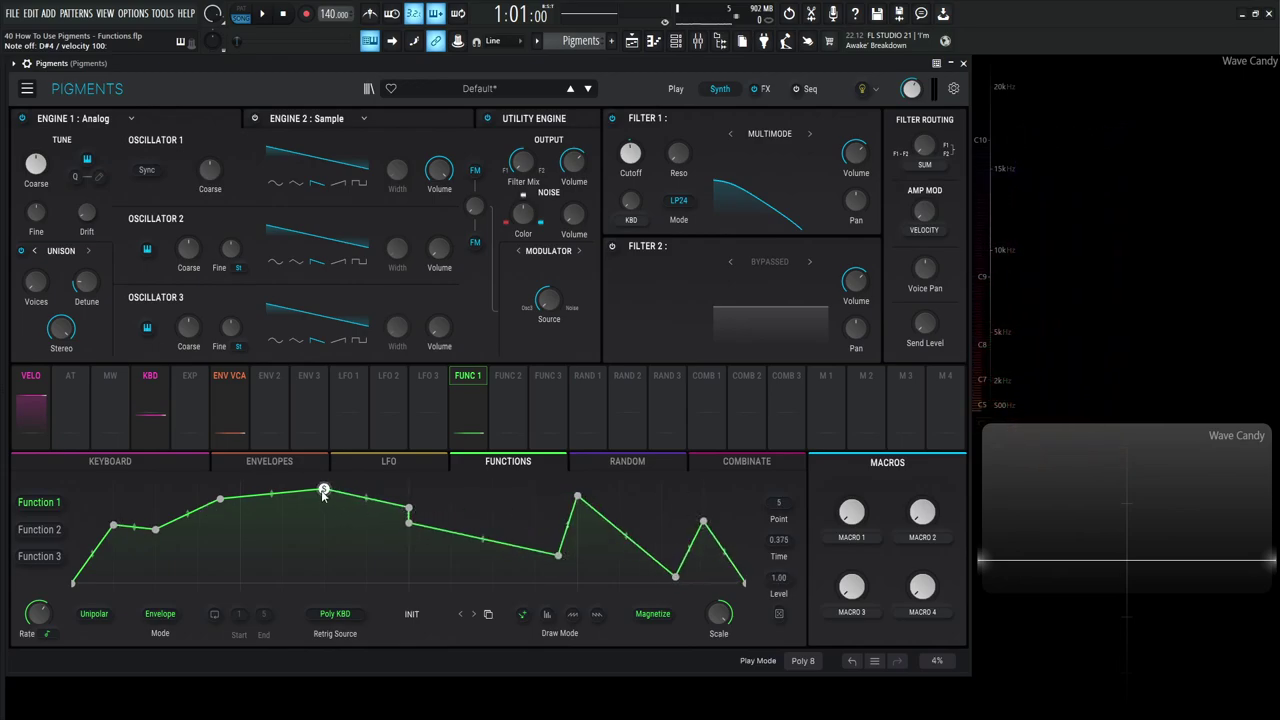
left_click_drag(323, 492, 308, 538)
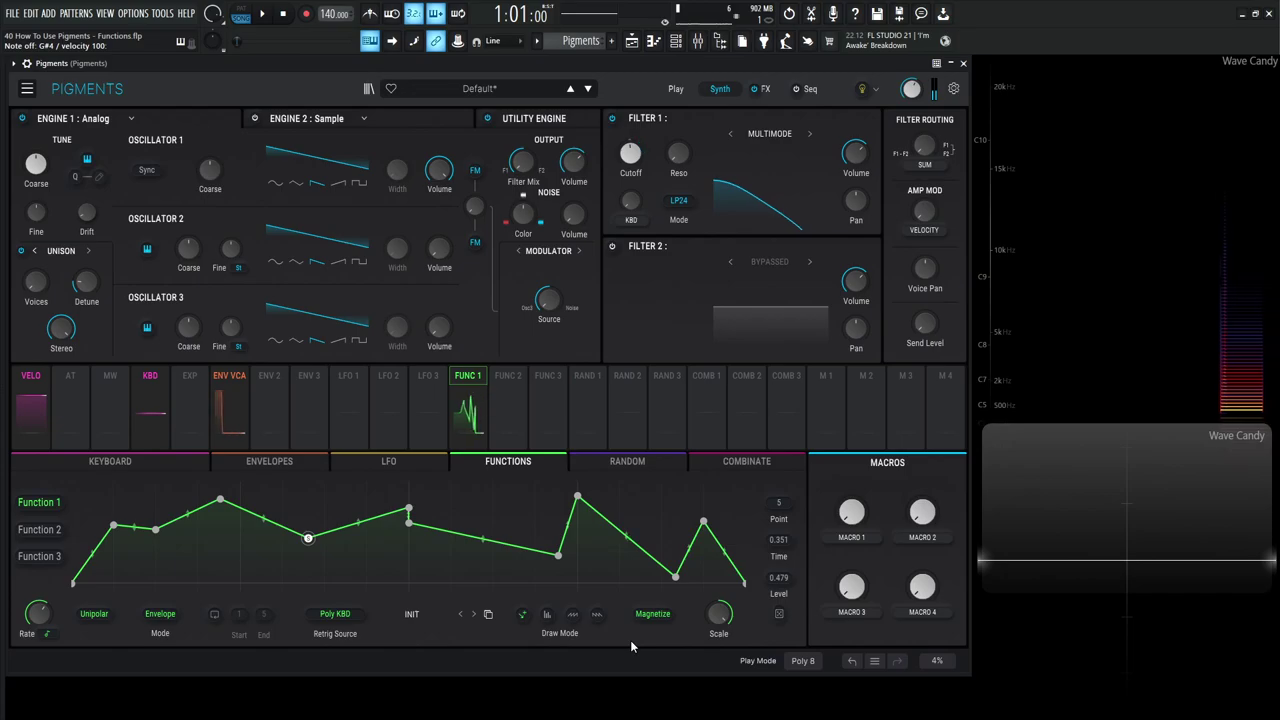
Lengthen the ENV VCA envelope's Release to at least 1.64 s
left_click(286, 463)
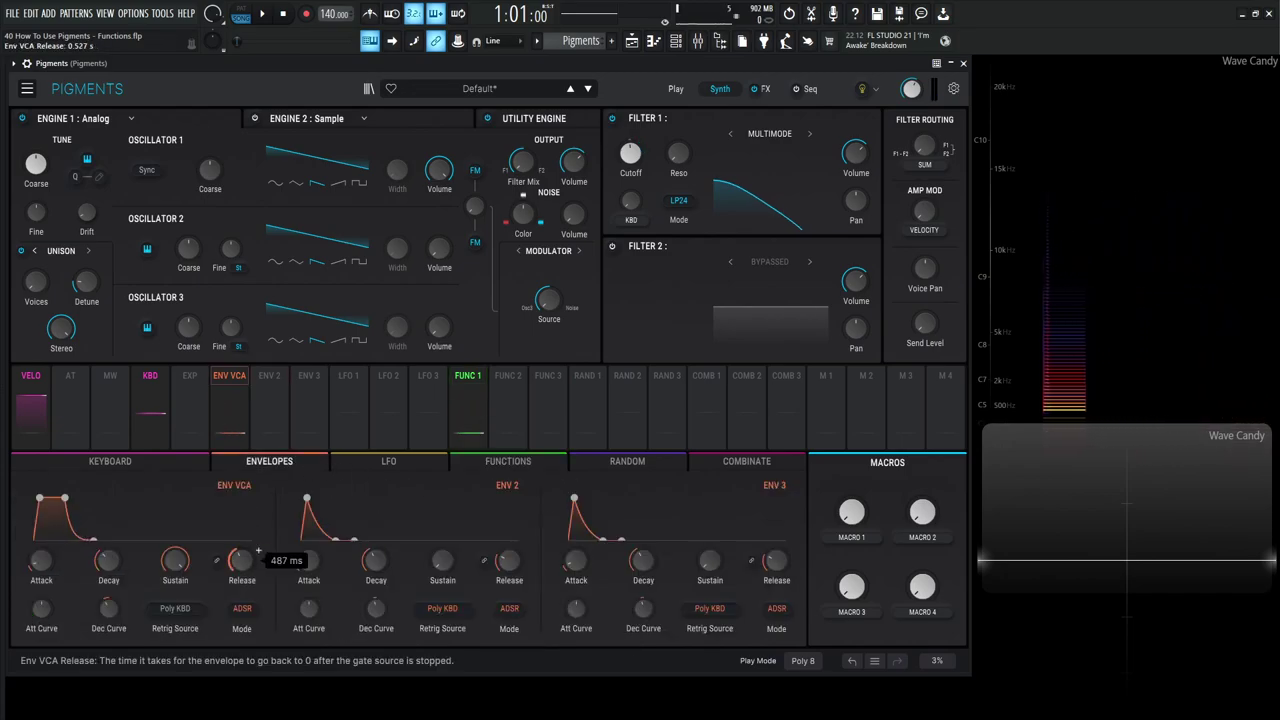
scroll(257, 550, "up", 5)
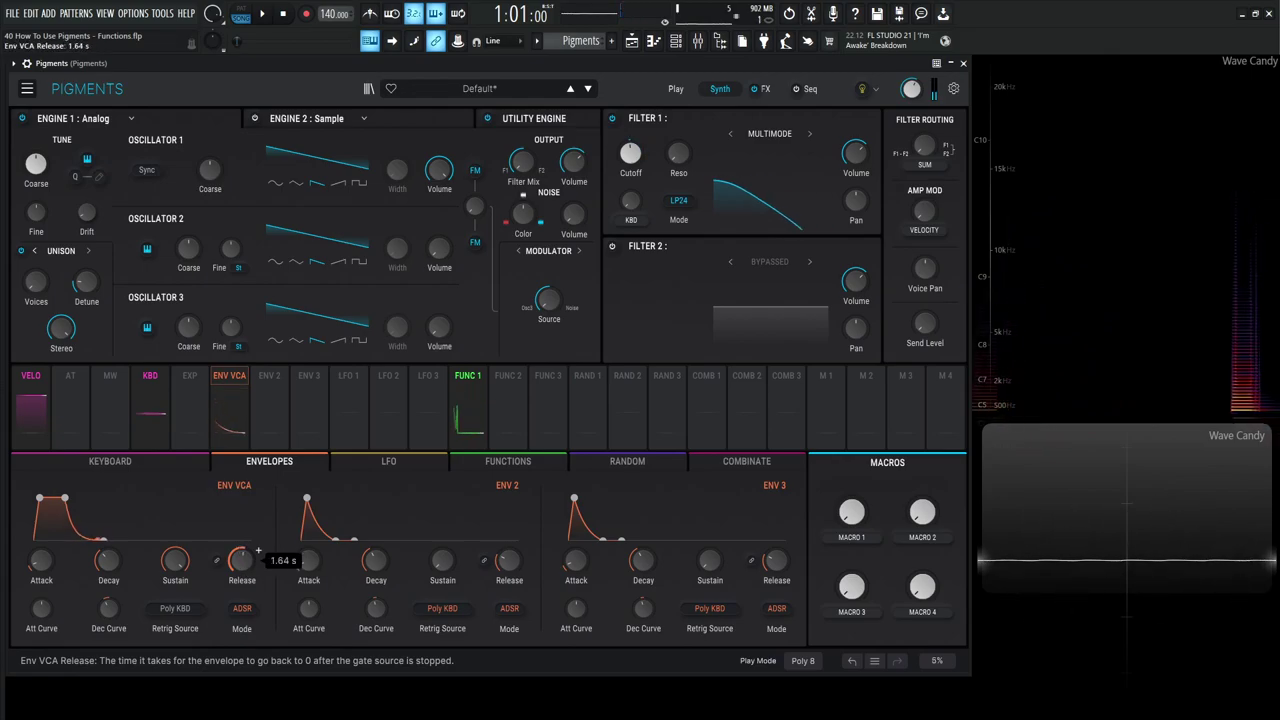
scroll(243, 570, "up", 2)
Return to the Functions and turn on looping for Function 1's envelope
left_click(496, 462)
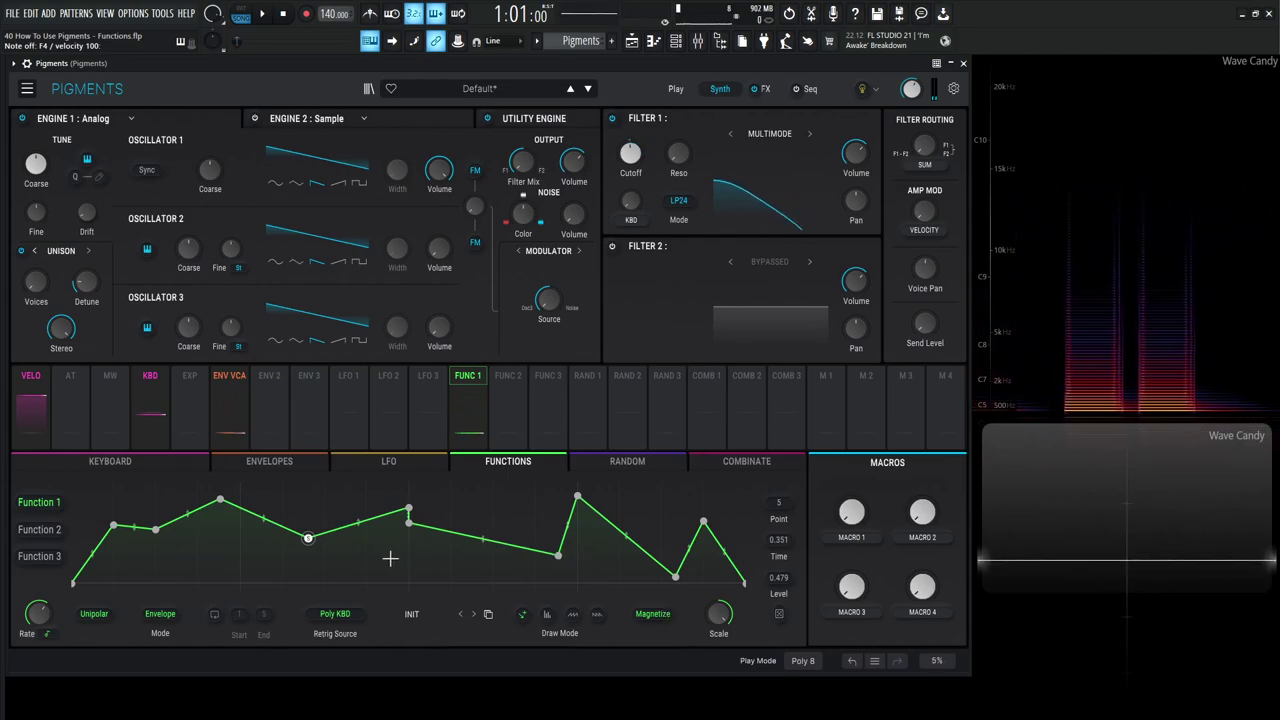
left_click(214, 615)
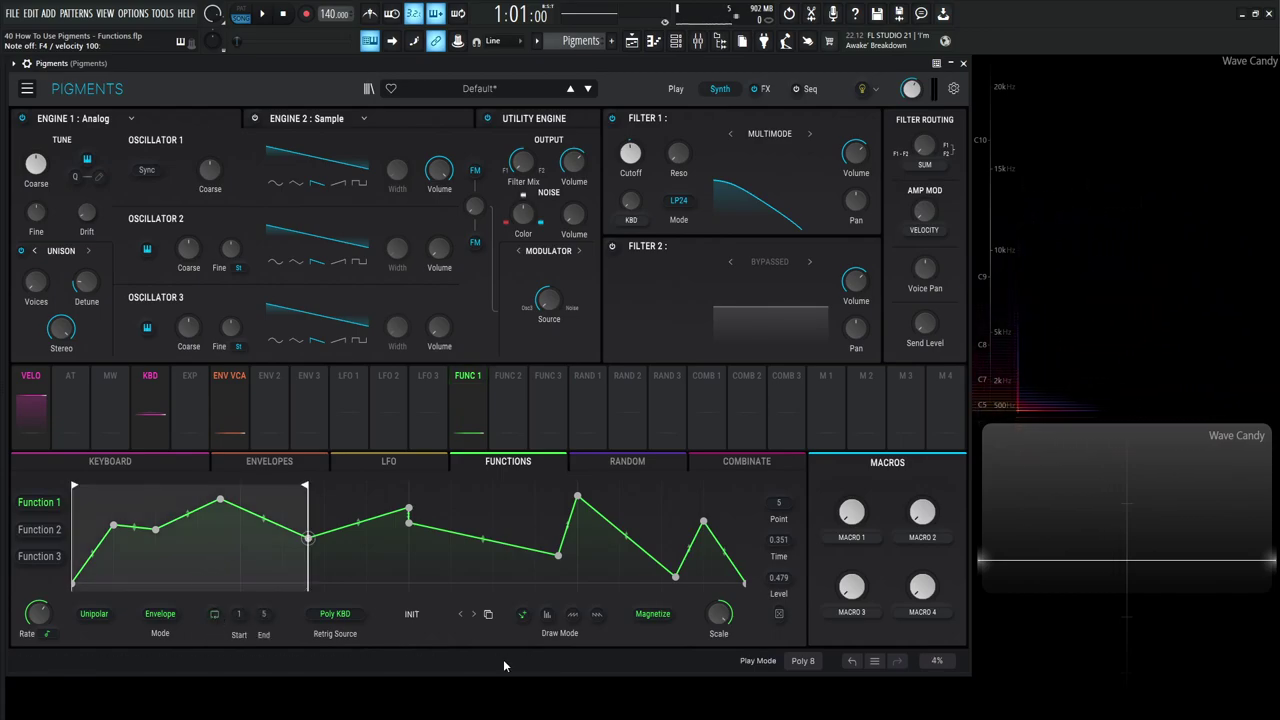
Play and hold several notes to audition Function 1's looped envelope and its release
key("b")
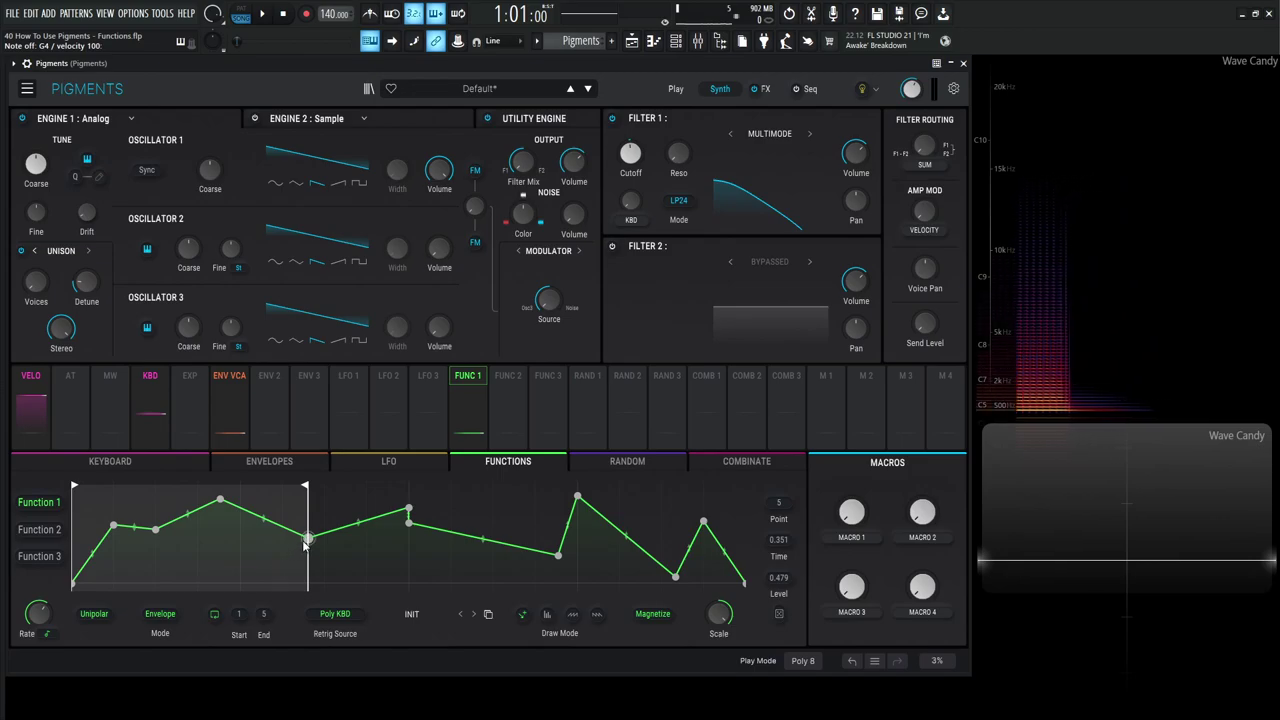
key("b")
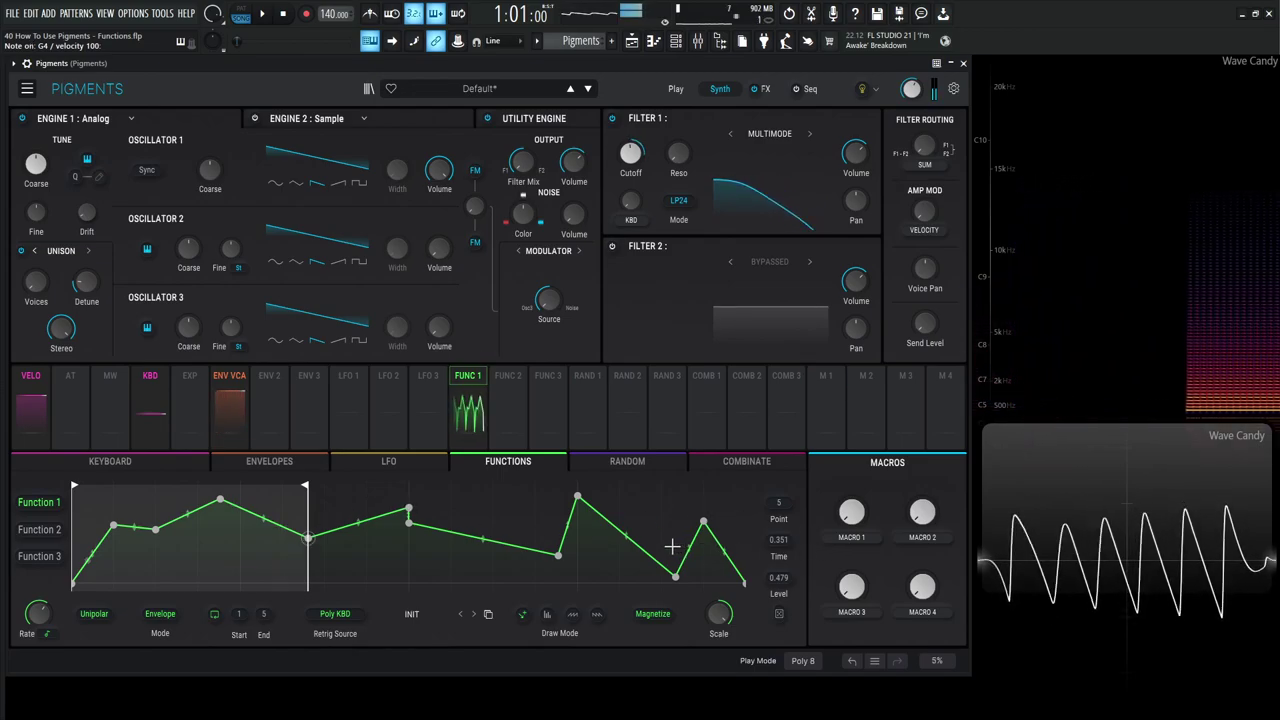
key("v")
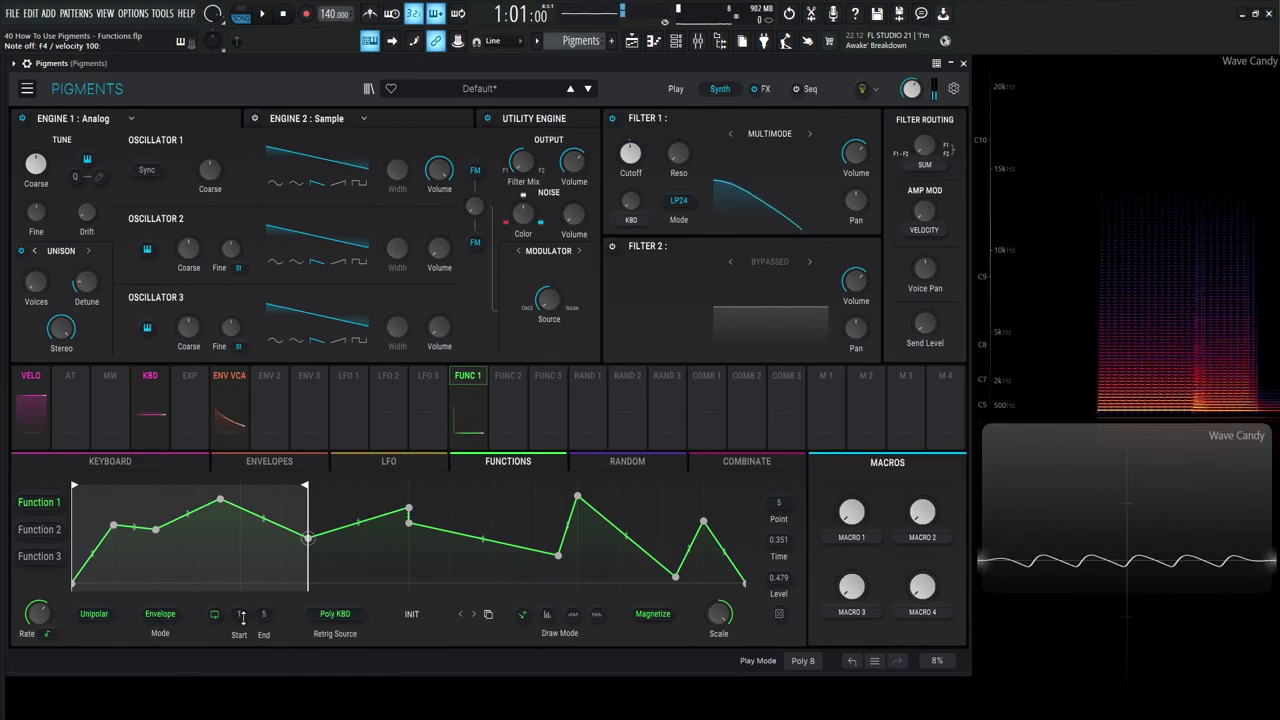
Try extending Function 1's loop end to the eighth point, and return it to point 5
mouse_move(306, 487)
left_mouse_down()
mouse_move(672, 487)
mouse_move(406, 487)
mouse_move(556, 487)
left_mouse_up()
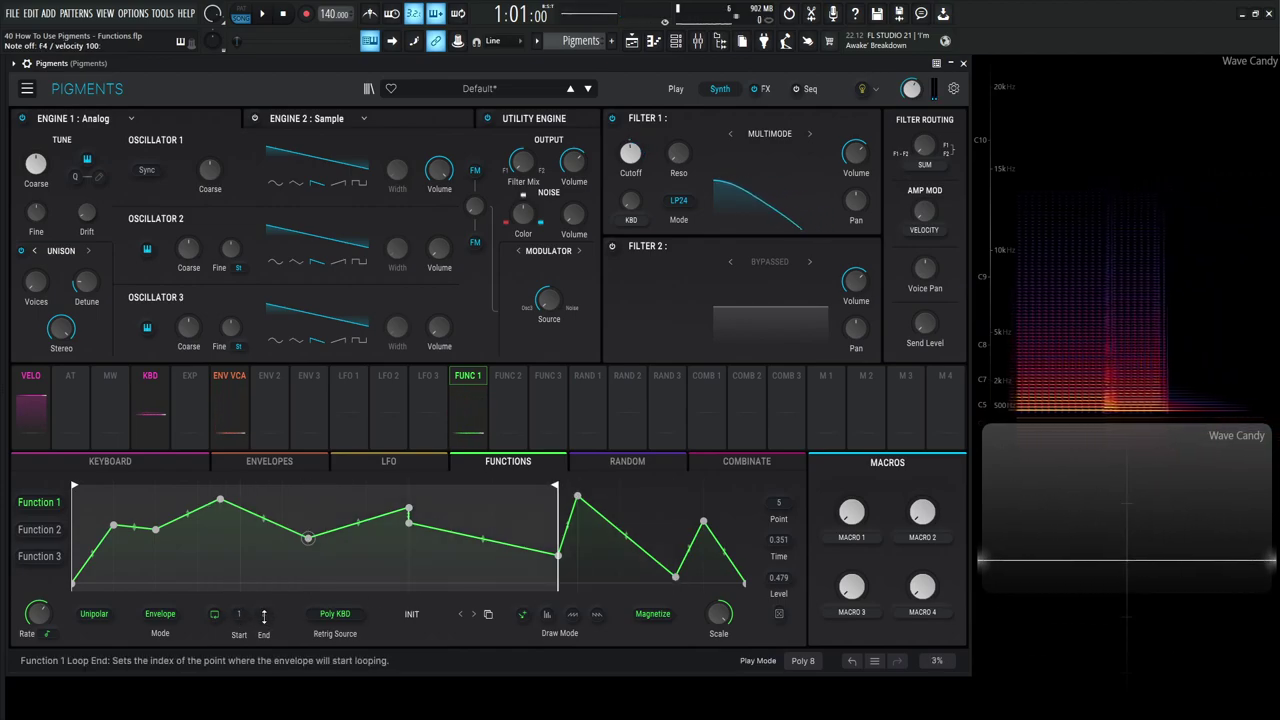
left_click_drag(265, 616, 265, 638)
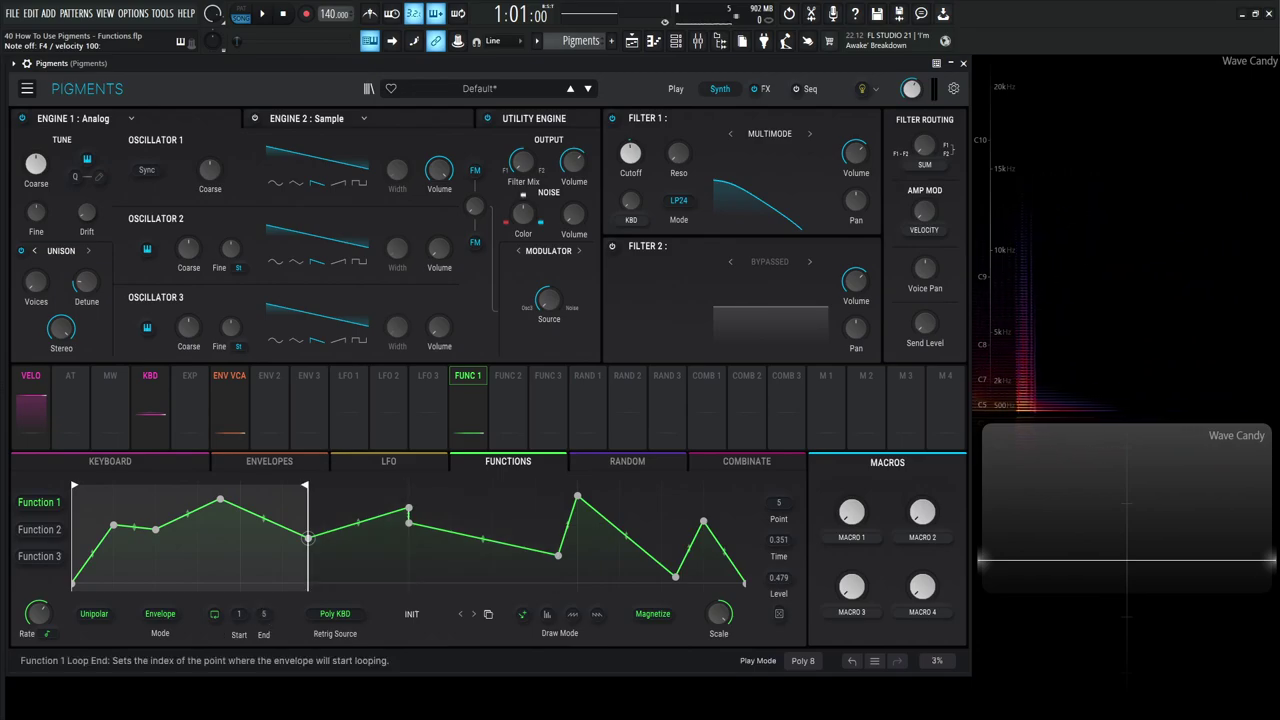
Turn off looping for Function 1 and add an envelope point at time 0.625 and level 0.754
left_click(214, 614)
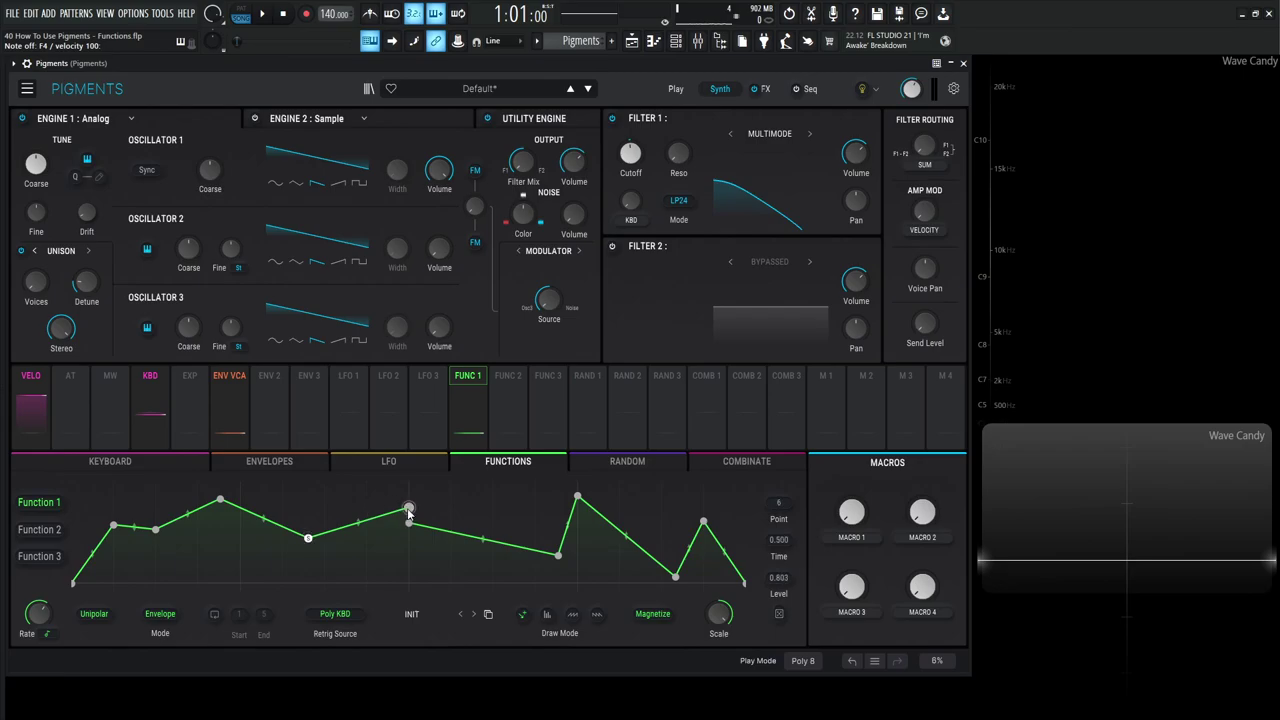
left_click_drag(470, 533, 492, 514)
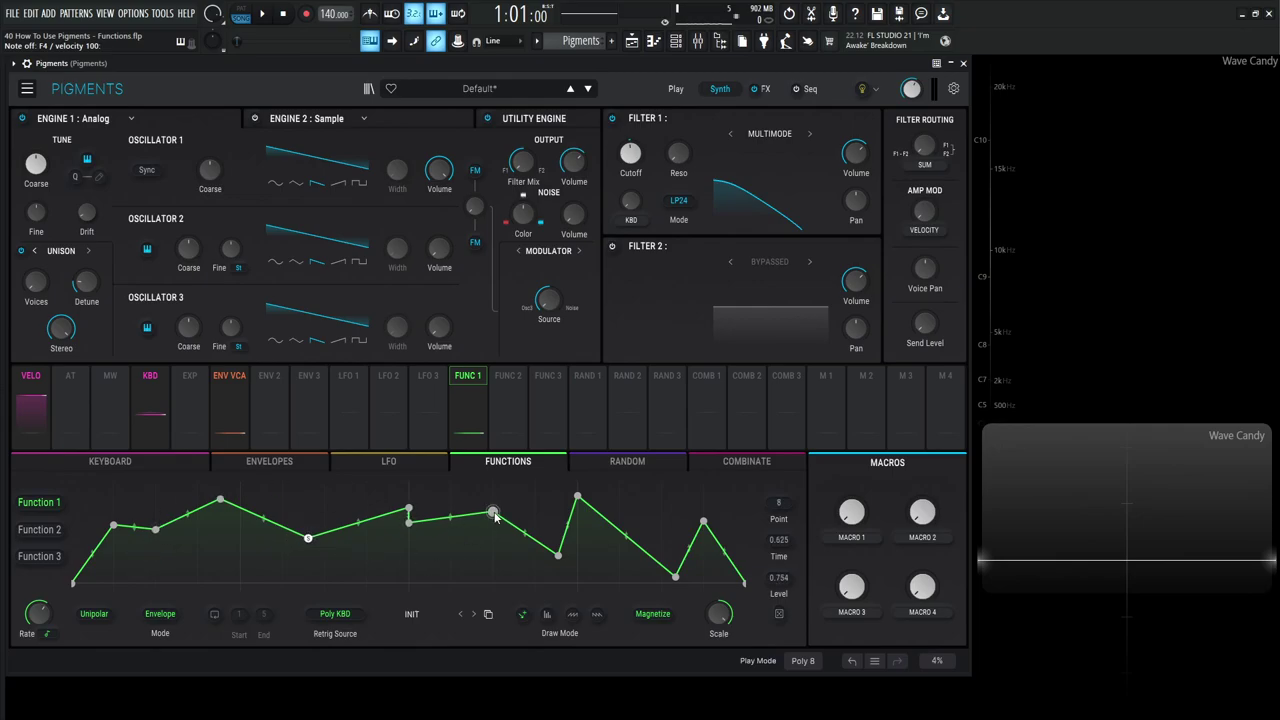
Make point 8 Function 1's sustain point by re-enabling looping, setting the loop end to 8, and turning looping off
left_click(214, 615)
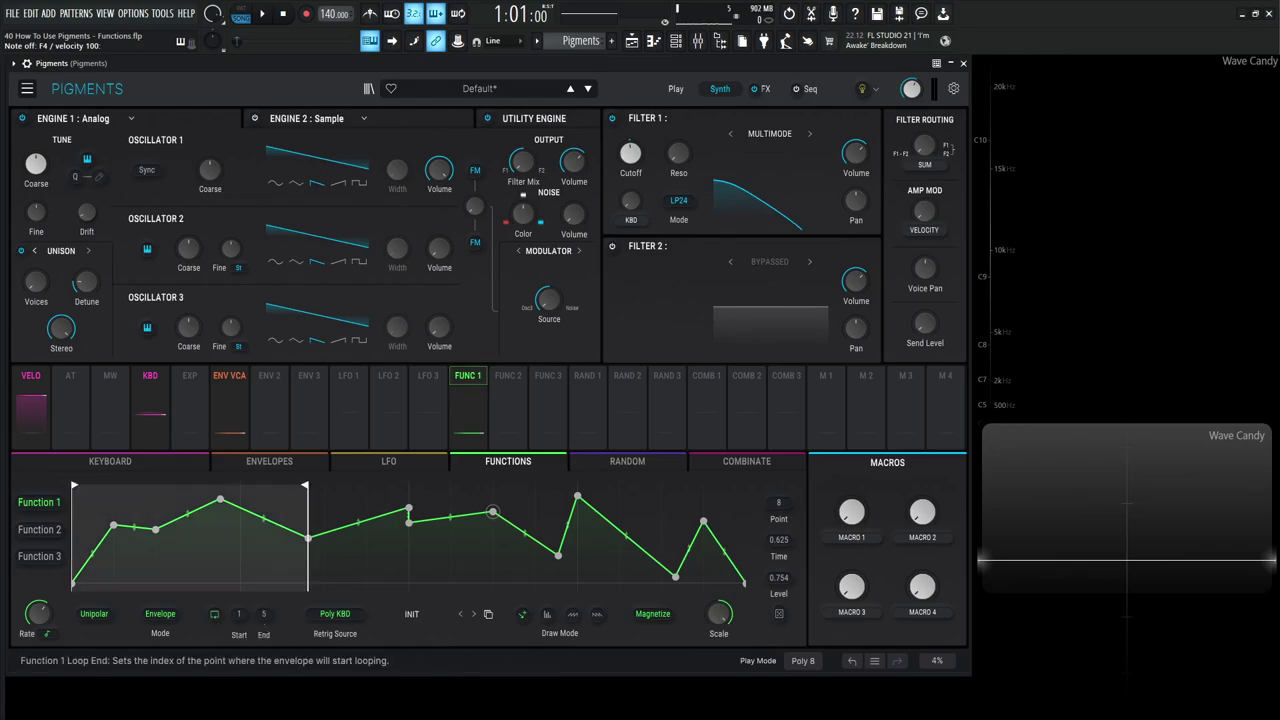
left_click_drag(264, 615, 264, 588)
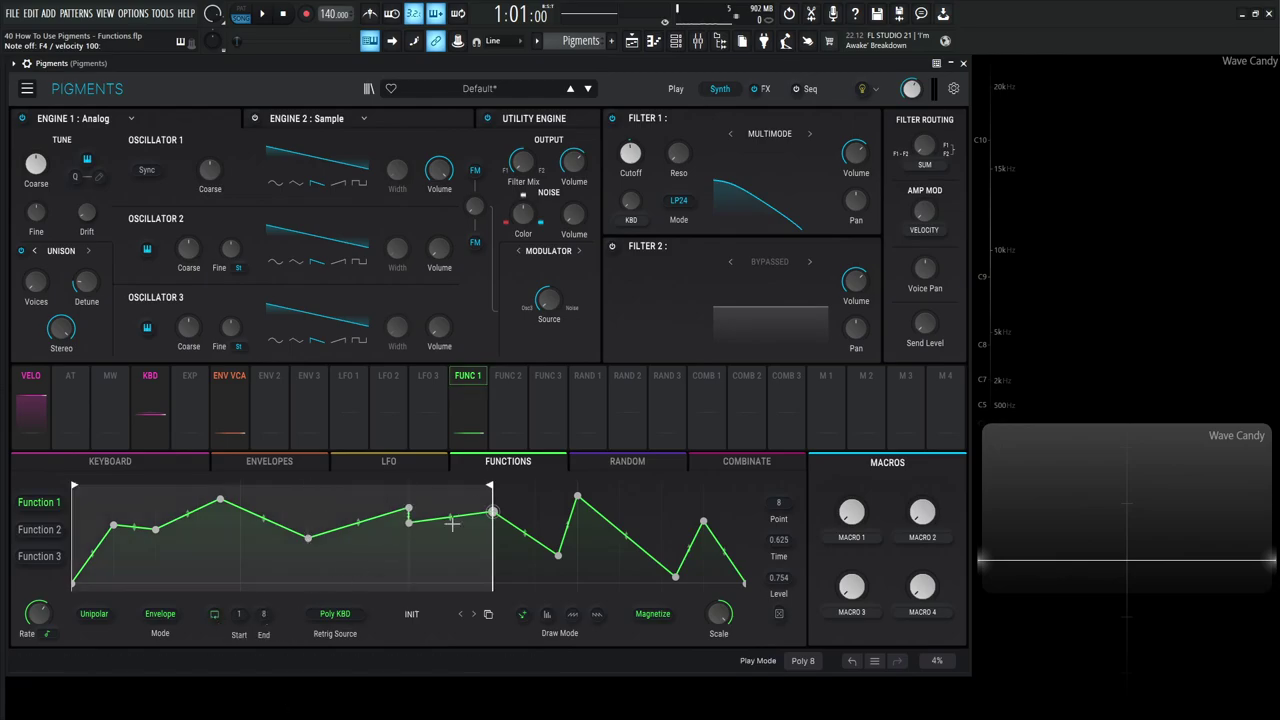
left_click(214, 615)
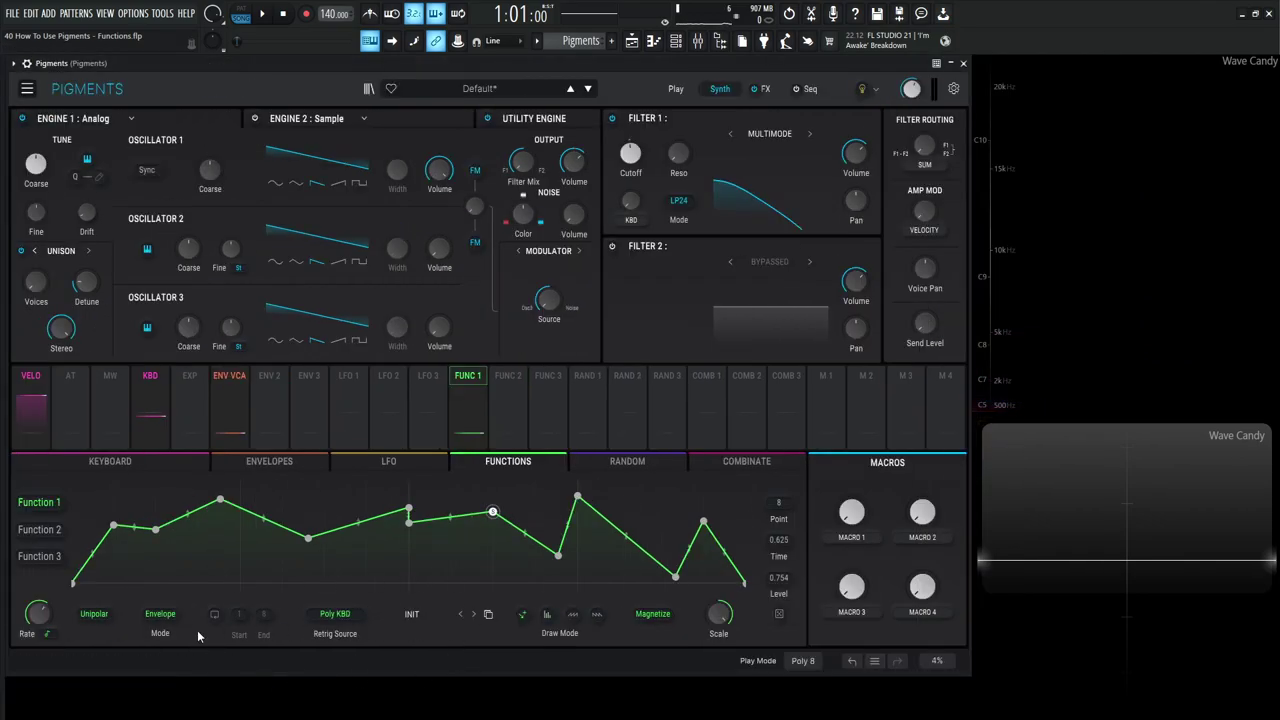
Switch through Functions 2 and 3 to compare them with Function 1, and return to Function 1
left_click(45, 530)
left_click(45, 556)
left_click(47, 530)
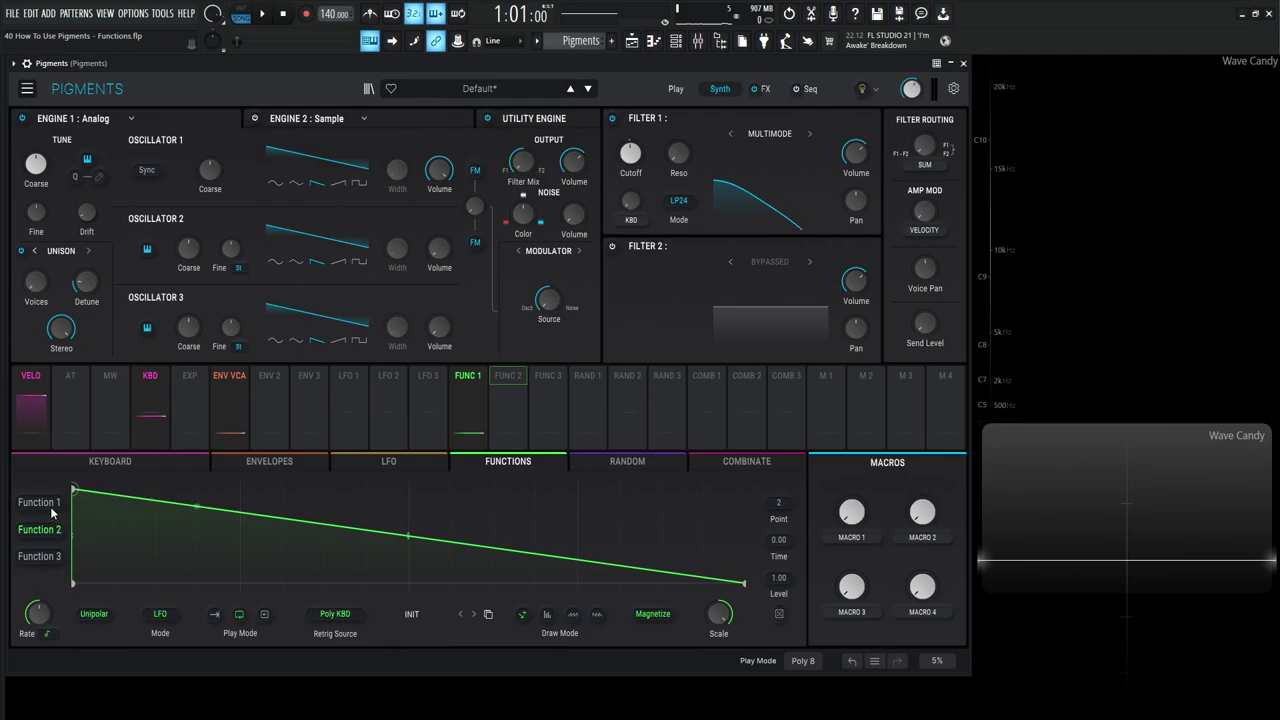
left_click(50, 505)
left_click(47, 531)
left_click(47, 507)
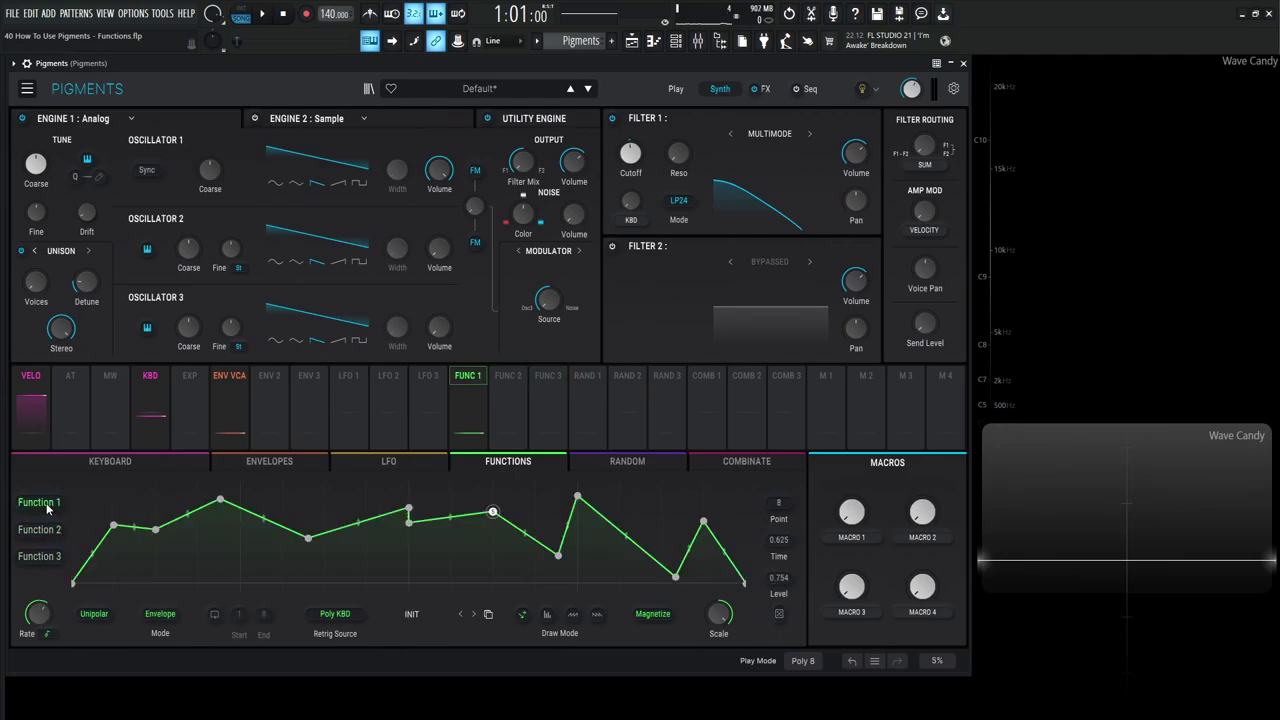